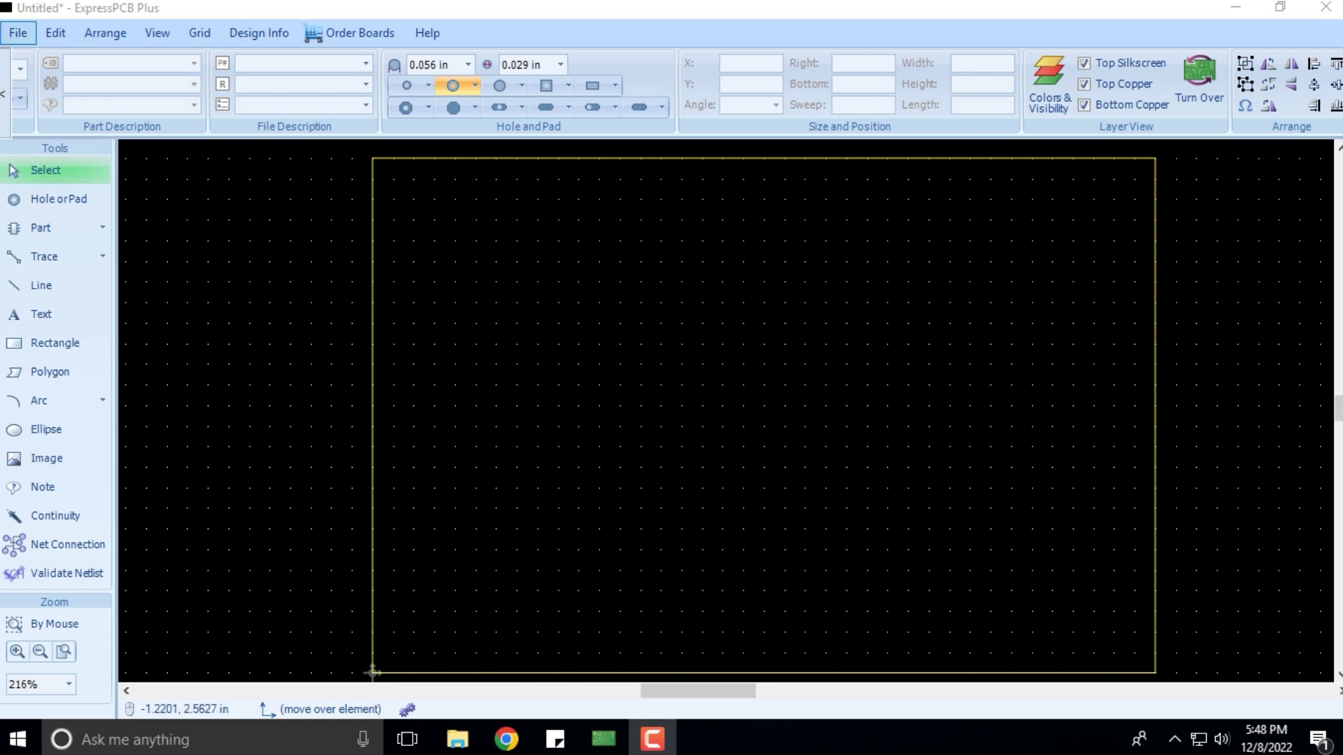
Start a new board file to view its board properties, and cancel the dialog
{"action": "left_click", "coordinate": [17, 33]}
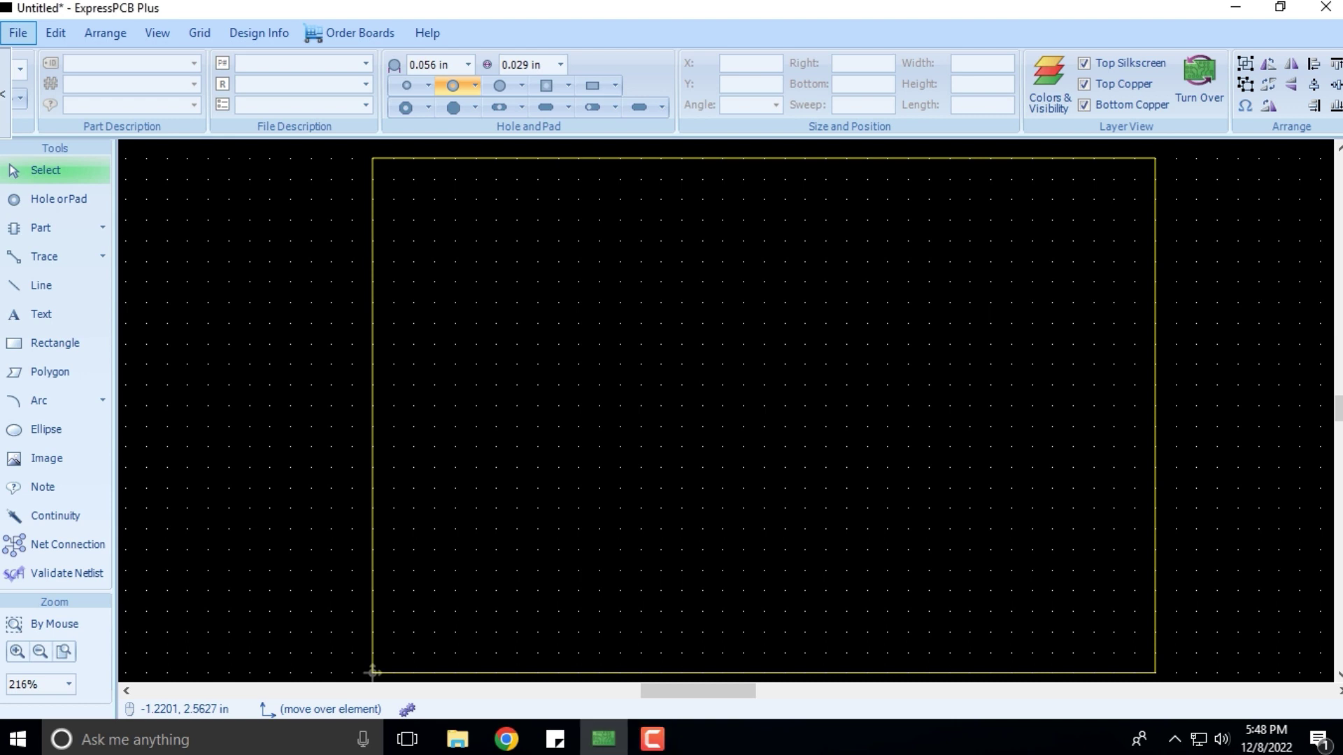
{"action": "left_click", "coordinate": [18, 33]}
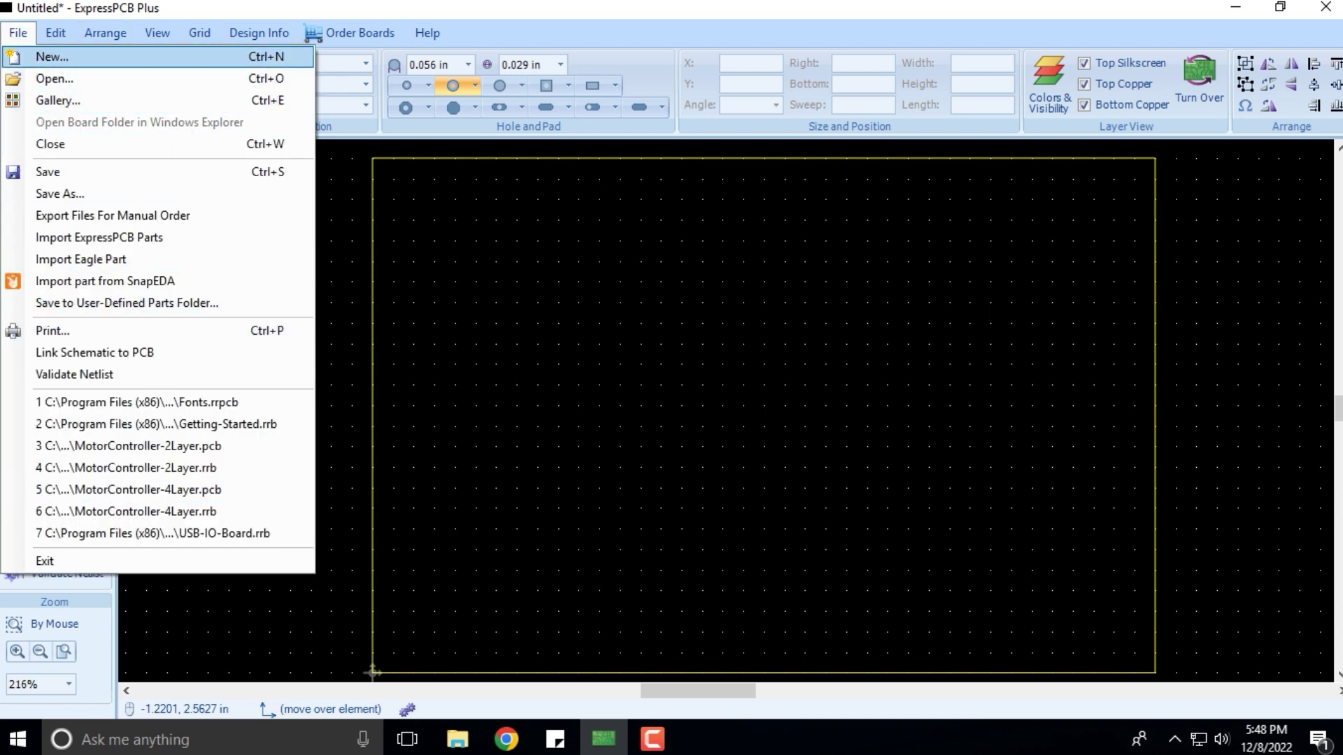
{"action": "left_click", "coordinate": [52, 57]}
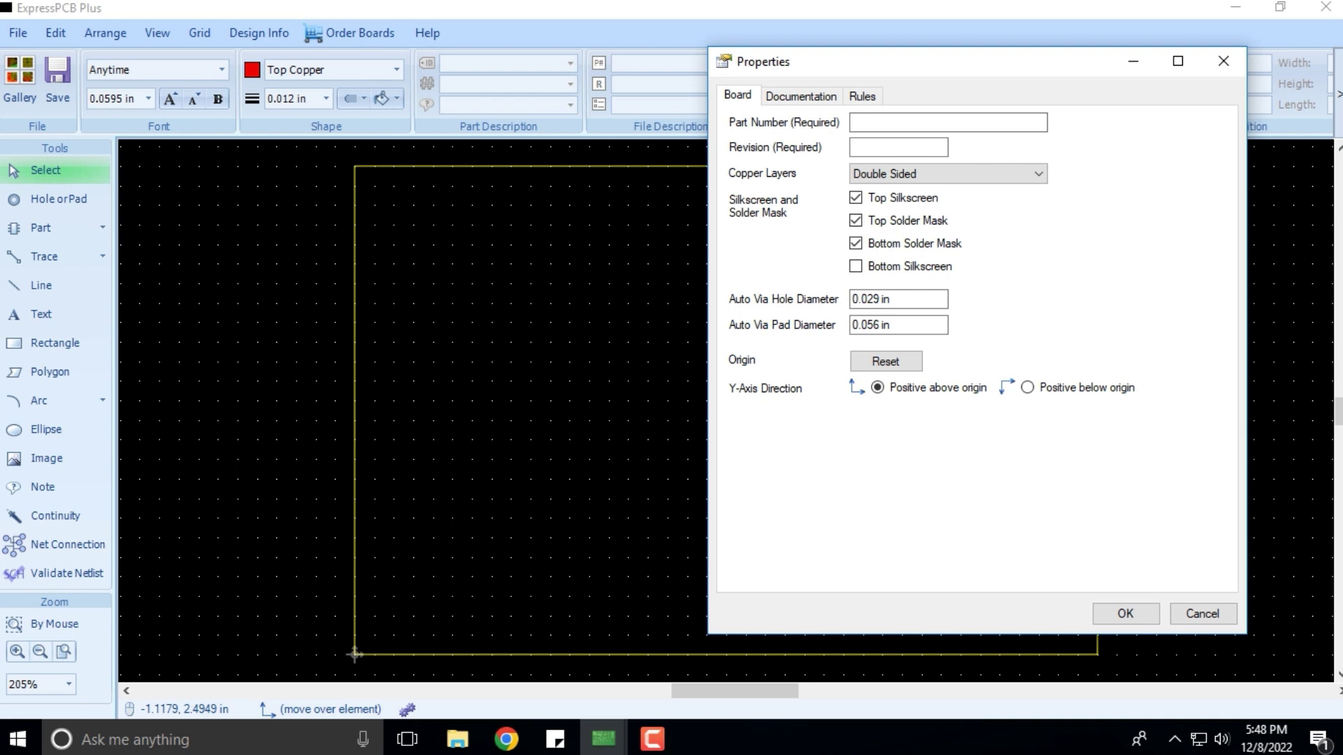
{"action": "left_click", "coordinate": [1201, 613]}
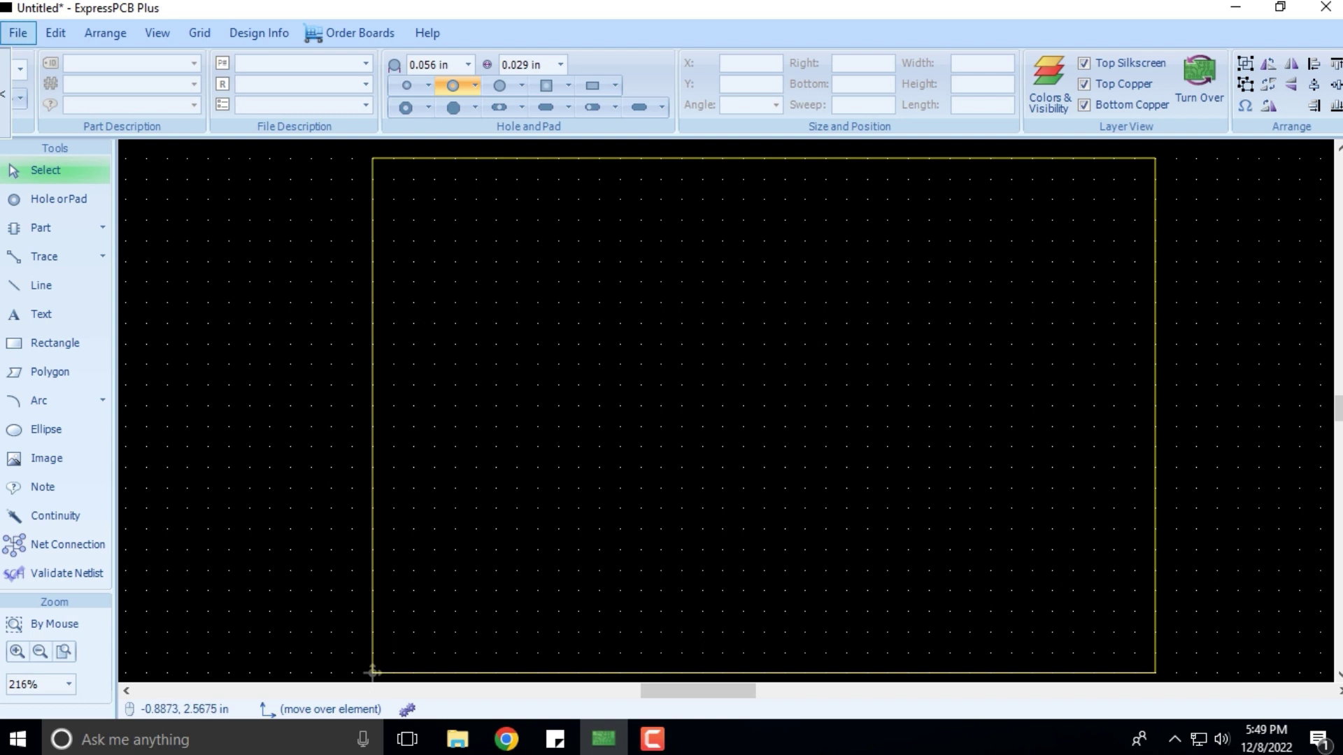
Browse for a board file to open in the PCBComponents_Custom folder inside Documents > ExpressPCB
{"action": "left_click", "coordinate": [18, 33]}
{"action": "left_click", "coordinate": [42, 75]}
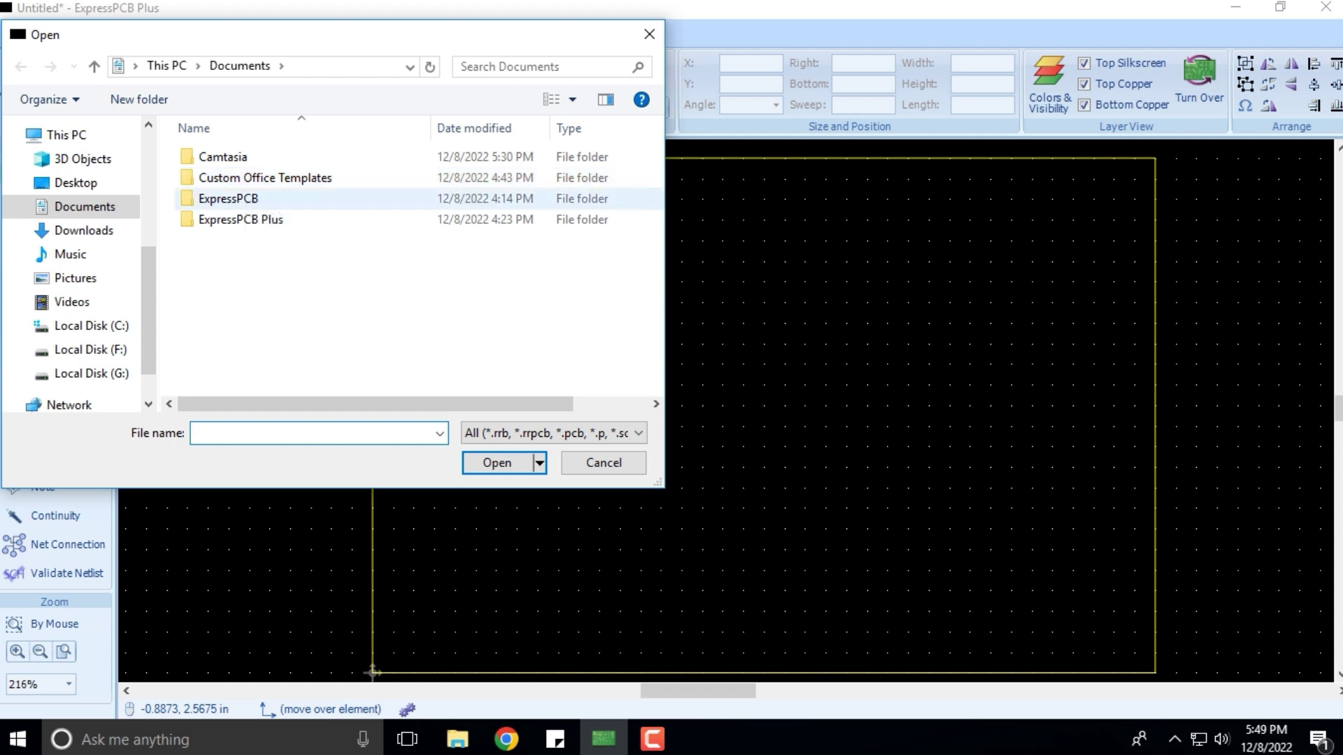
{"action": "double_click", "coordinate": [228, 199]}
{"action": "double_click", "coordinate": [265, 156]}
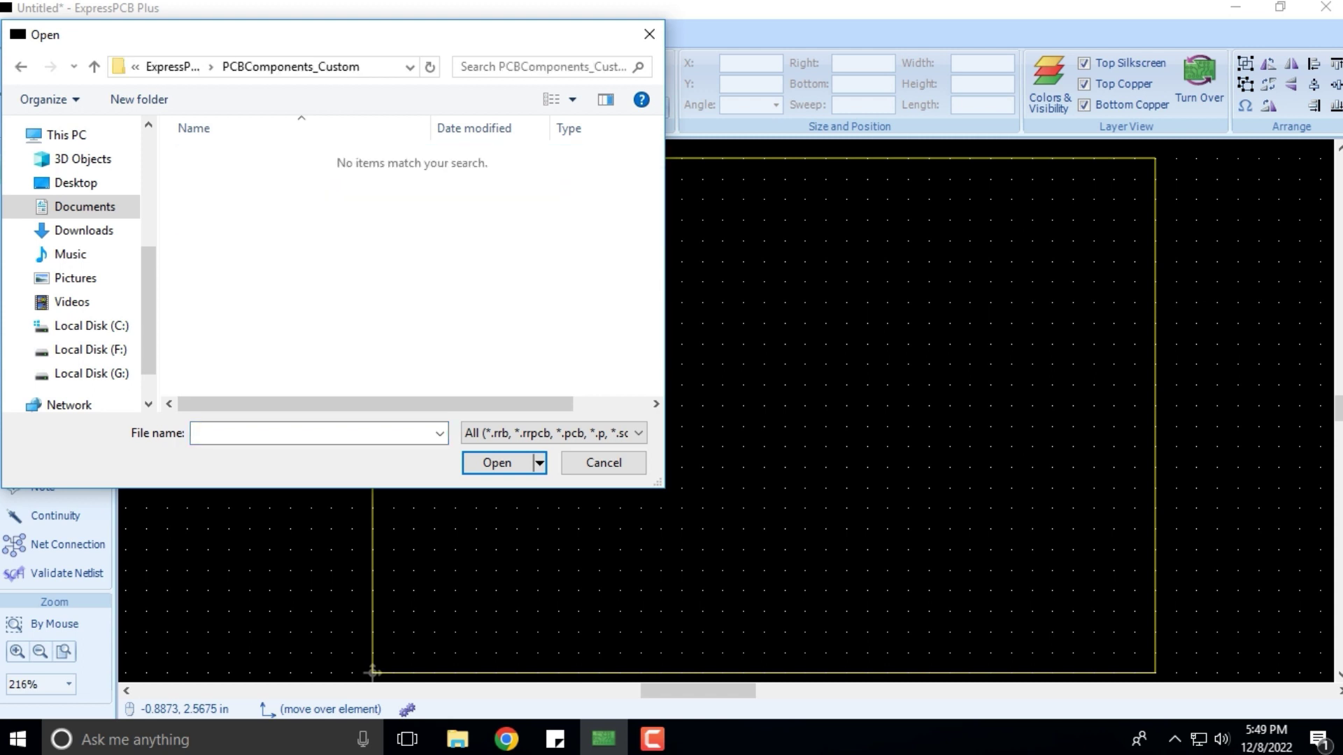
{"action": "left_click", "coordinate": [172, 67]}
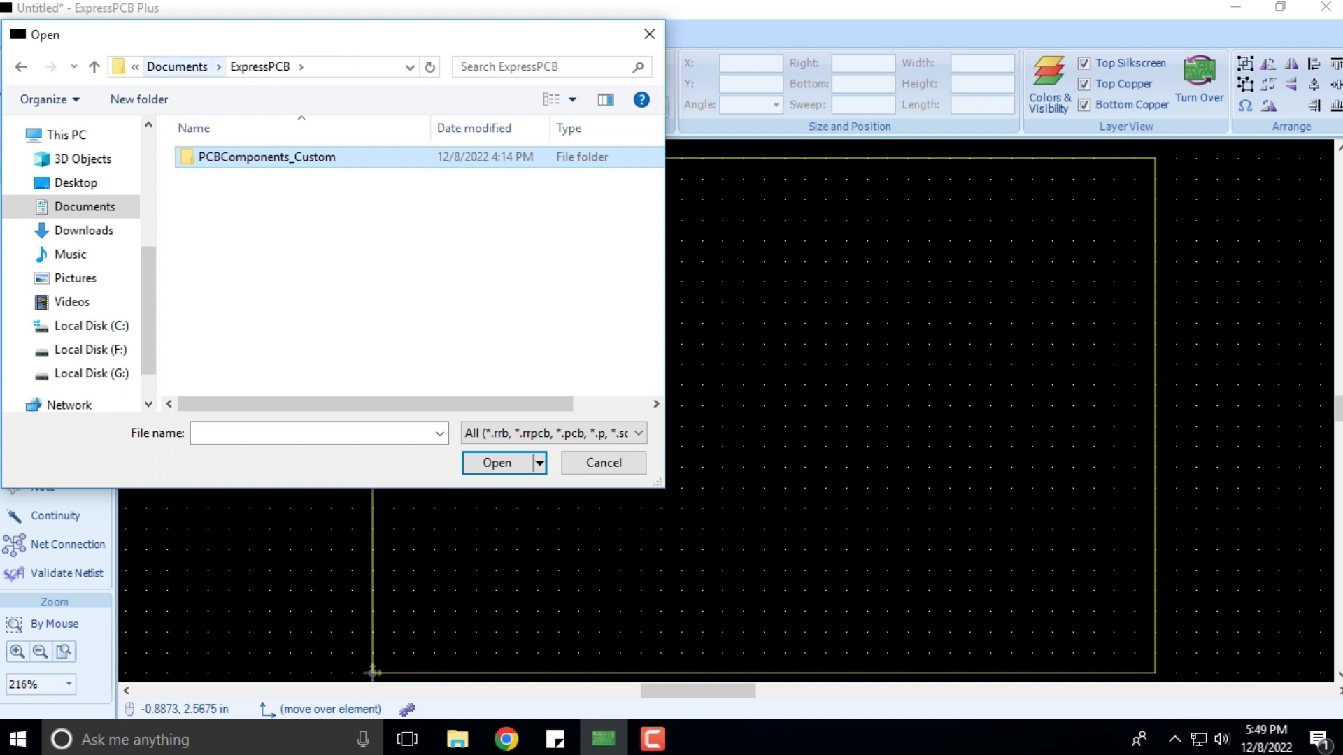
Check the User-Defined Parts folder of ExpressPCB Plus and the supported file types, and cancel opening a file
{"action": "left_click", "coordinate": [180, 66]}
{"action": "double_click", "coordinate": [241, 219]}
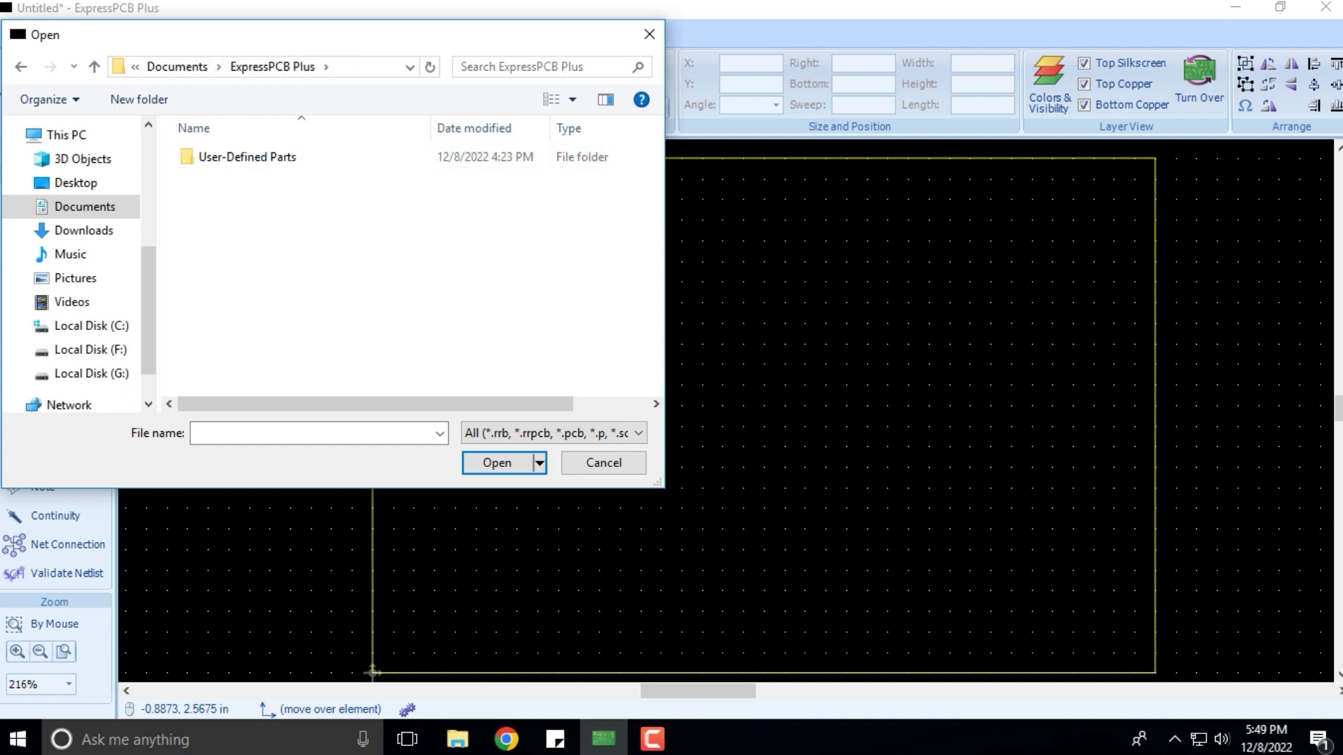
{"action": "double_click", "coordinate": [247, 157]}
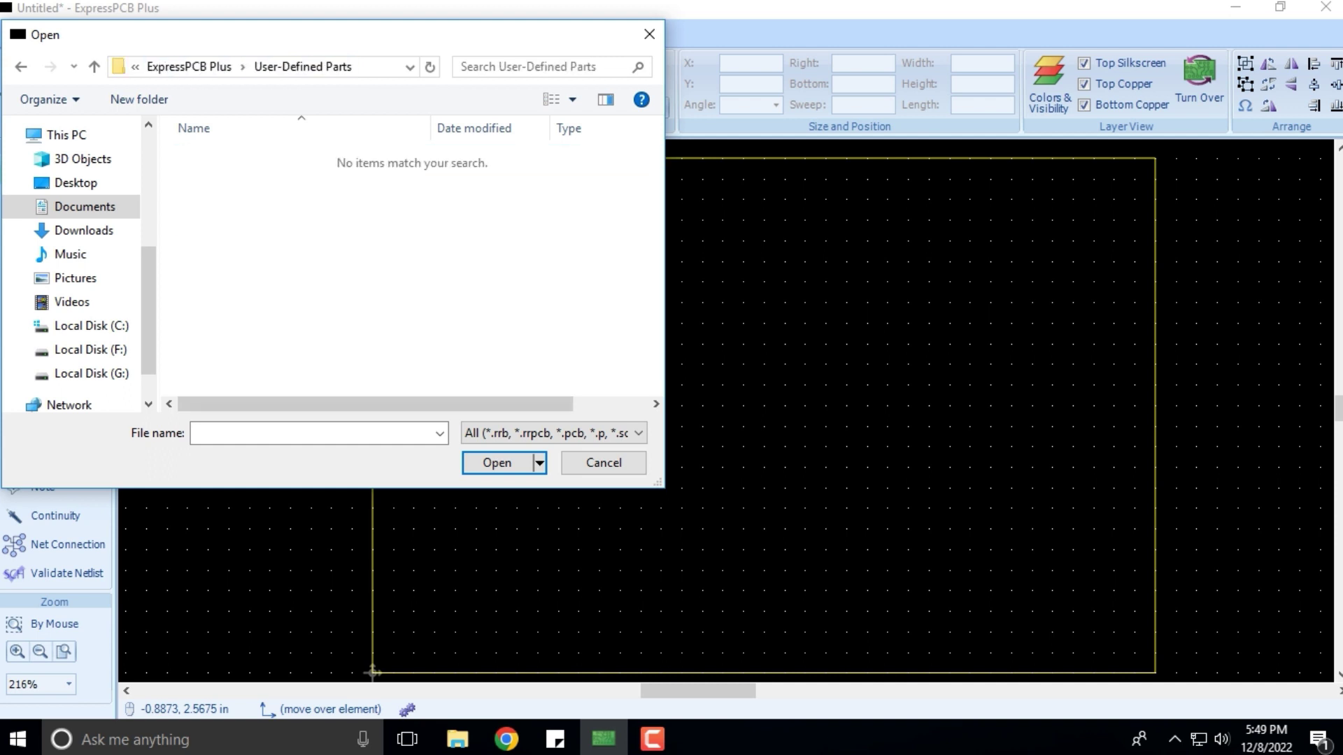
{"action": "left_click", "coordinate": [553, 433]}
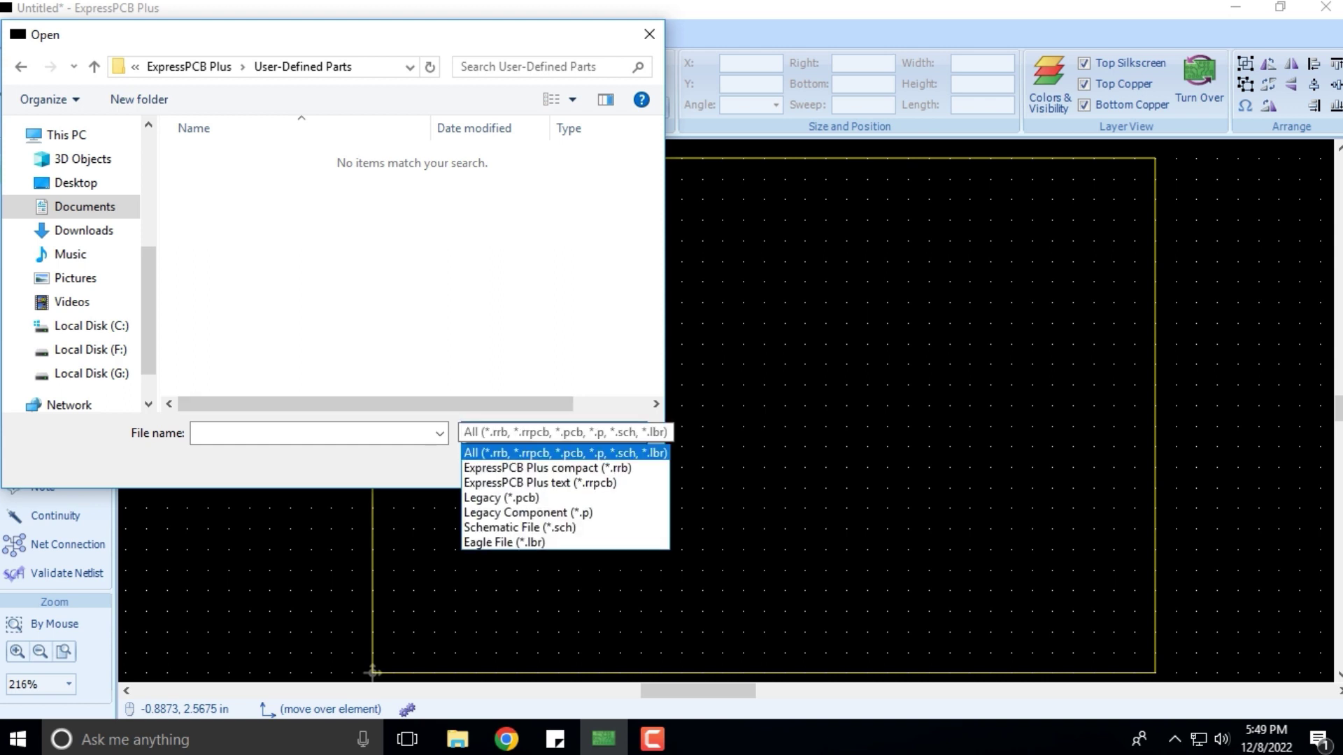
{"action": "key", "text": "Escape"}
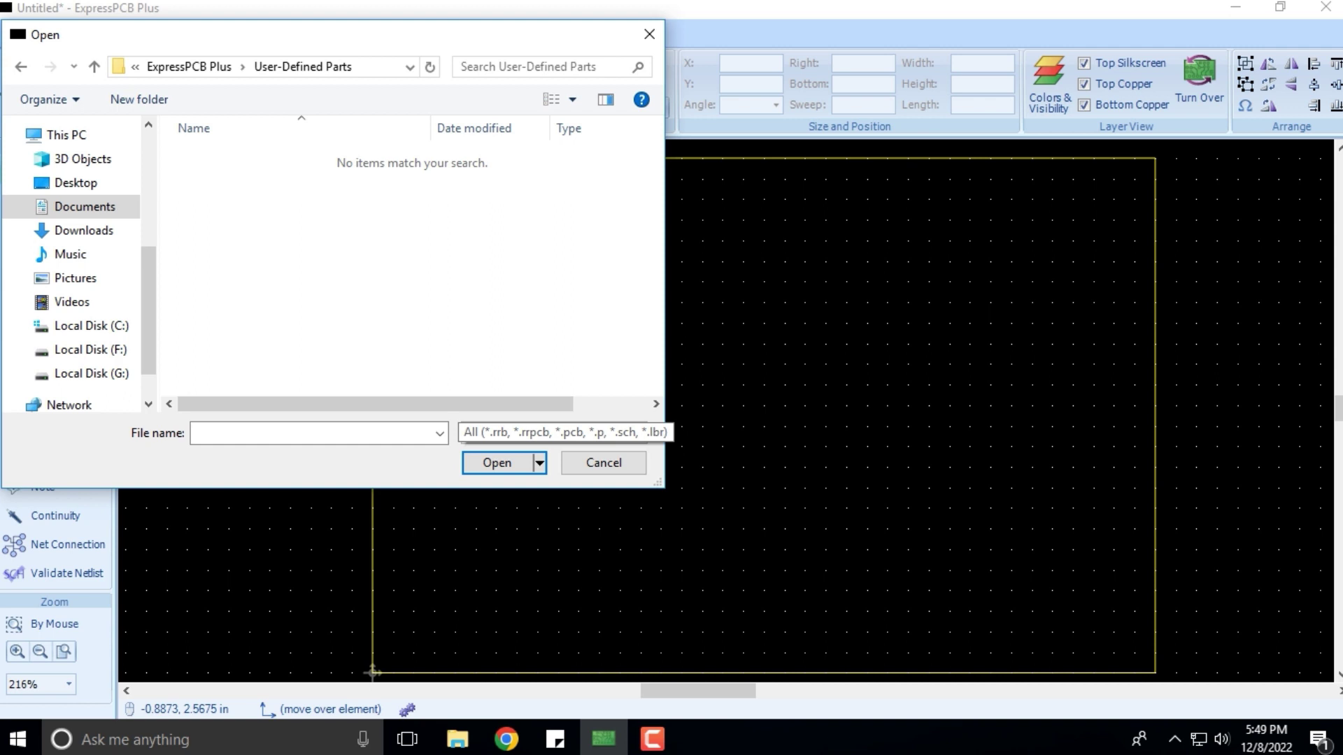
{"action": "left_click", "coordinate": [603, 462]}
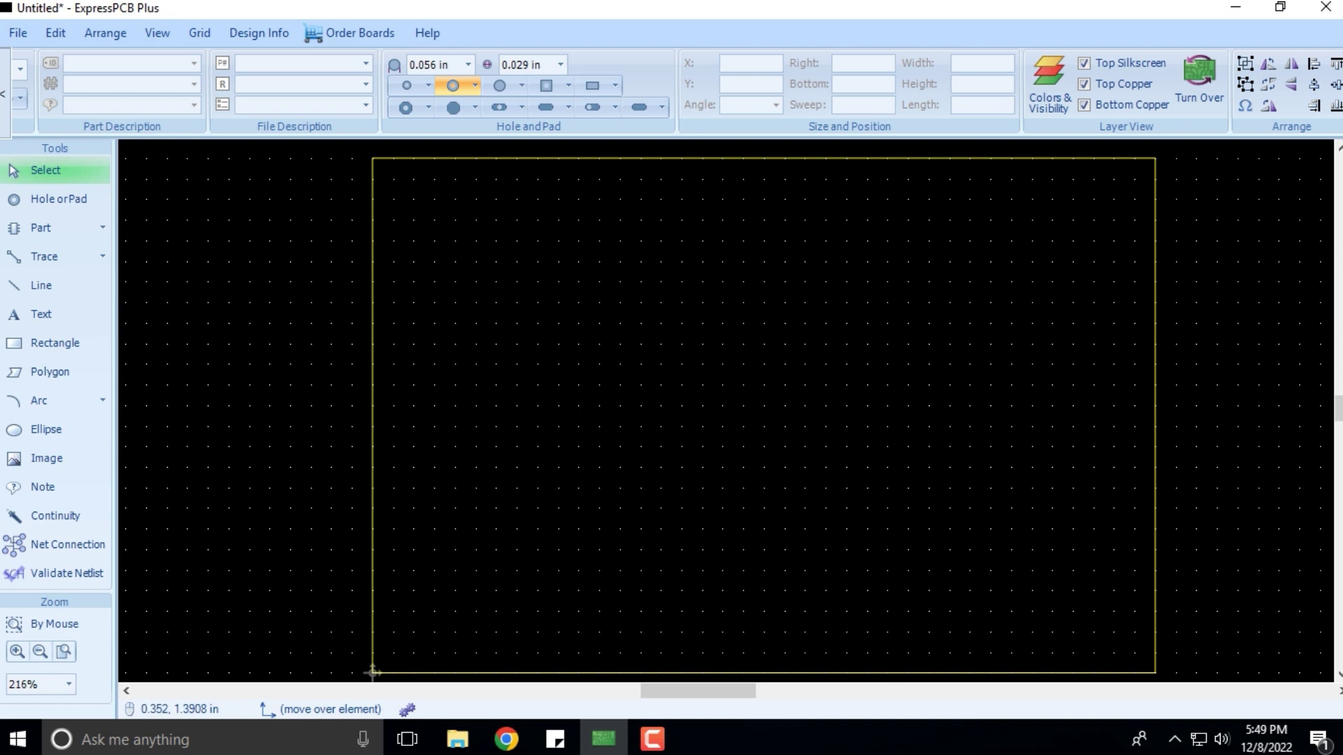
Open the board gallery and preview its different tile sizes, ending with large tiles
{"action": "left_click", "coordinate": [18, 33]}
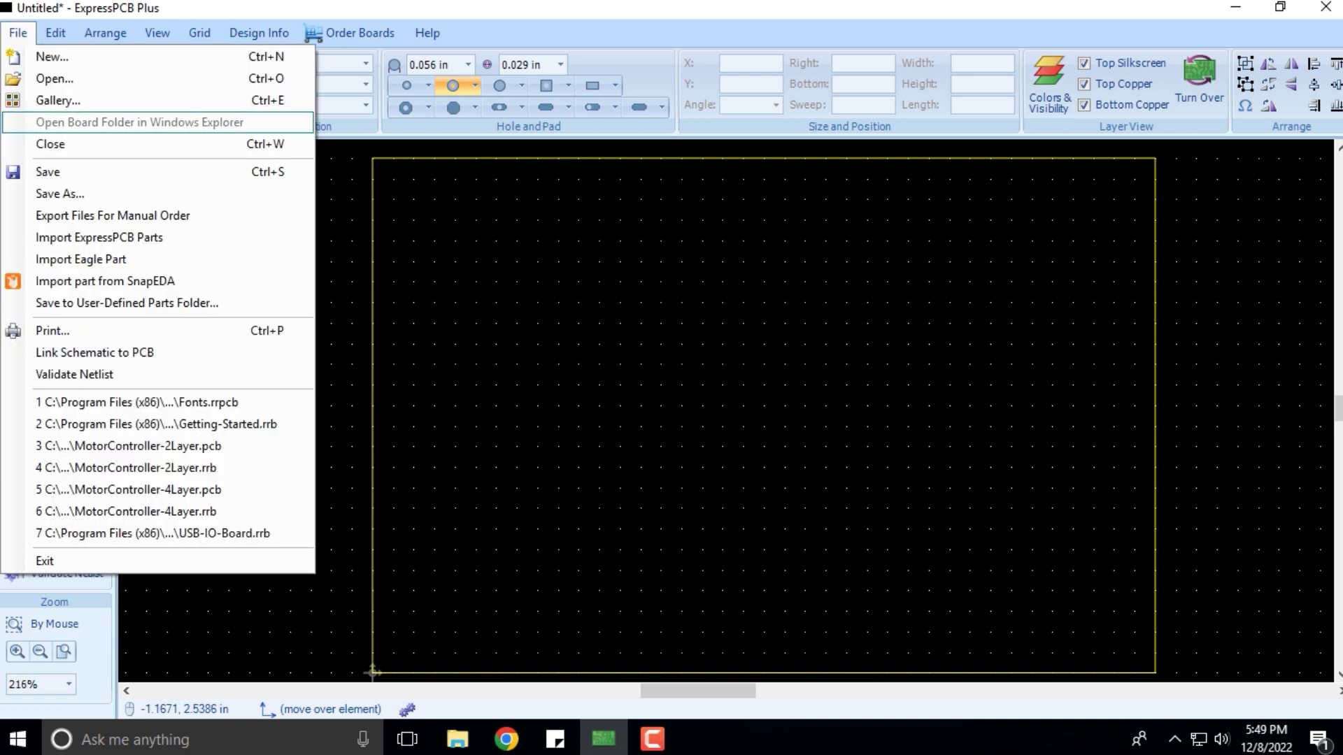
{"action": "left_click", "coordinate": [73, 100]}
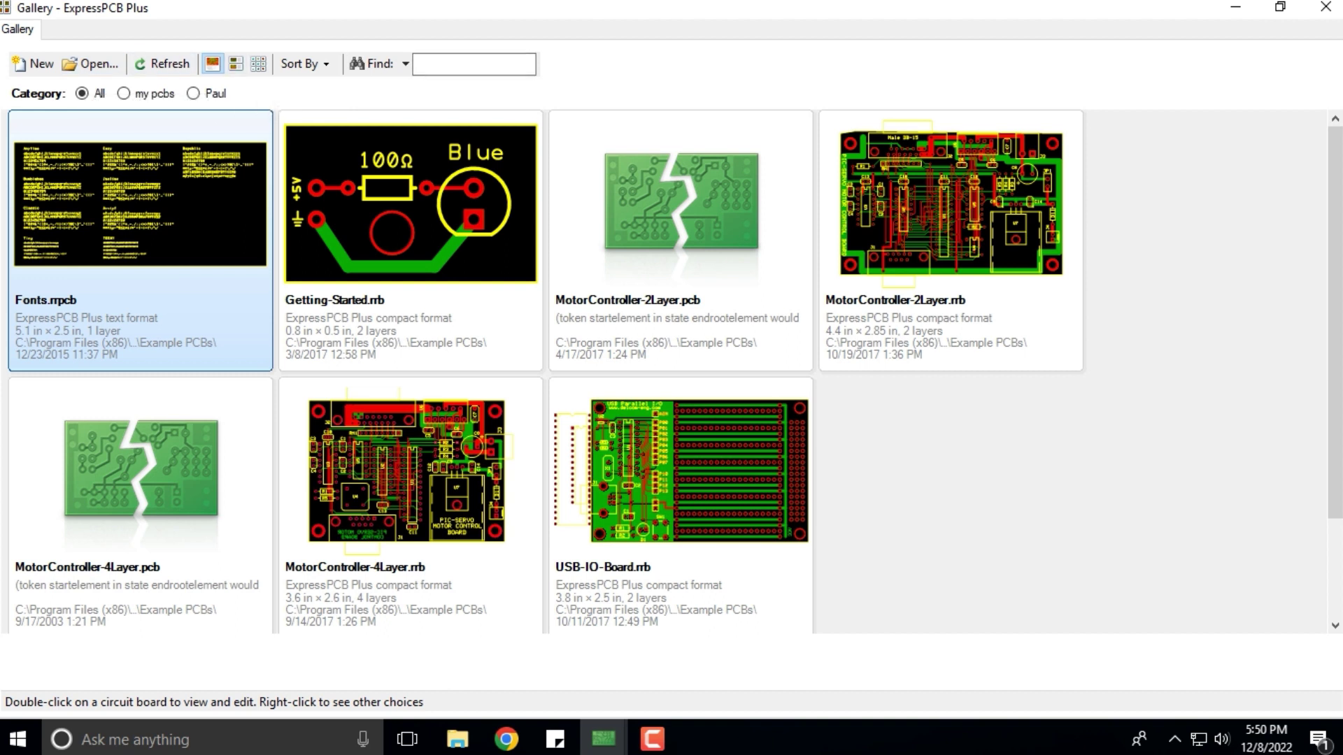
{"action": "left_click", "coordinate": [236, 64]}
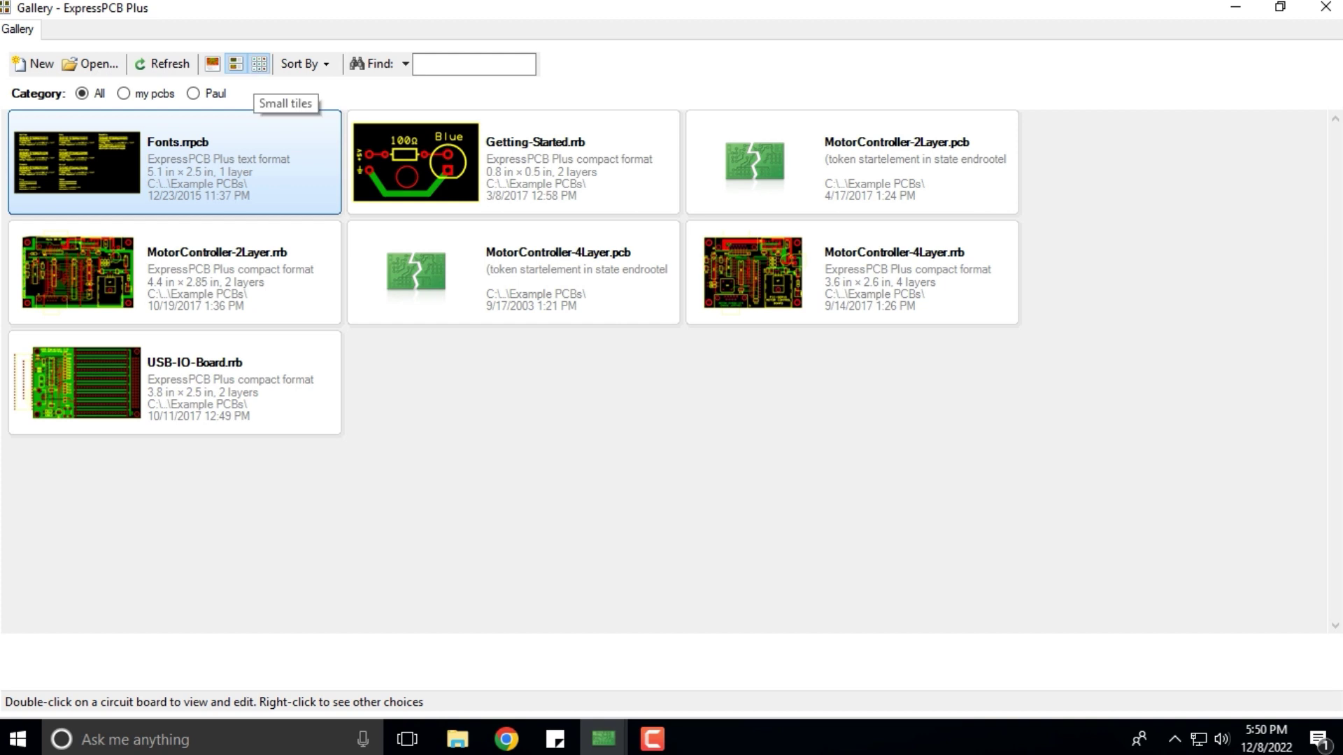
{"action": "left_click", "coordinate": [258, 64]}
{"action": "left_click", "coordinate": [212, 64]}
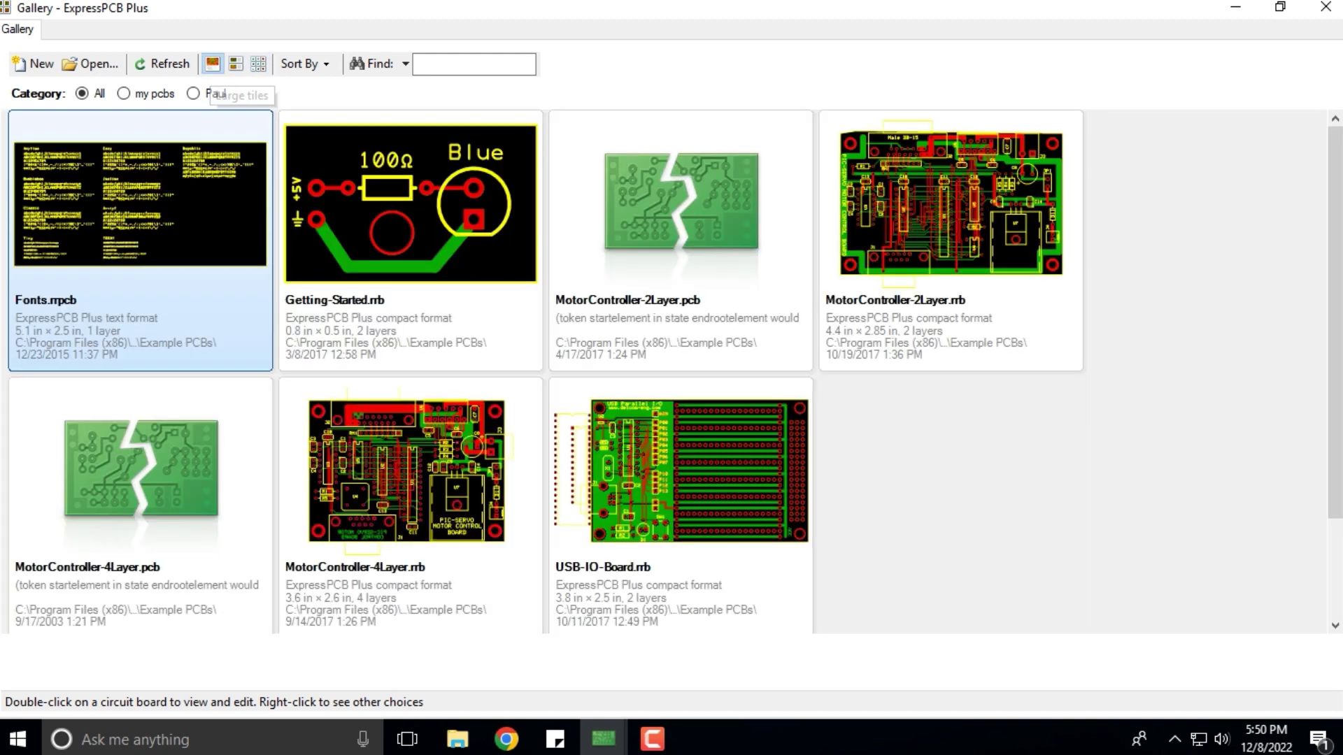
Filter the gallery by each category in turn, return to all boards, and close the gallery
{"action": "left_click", "coordinate": [124, 93]}
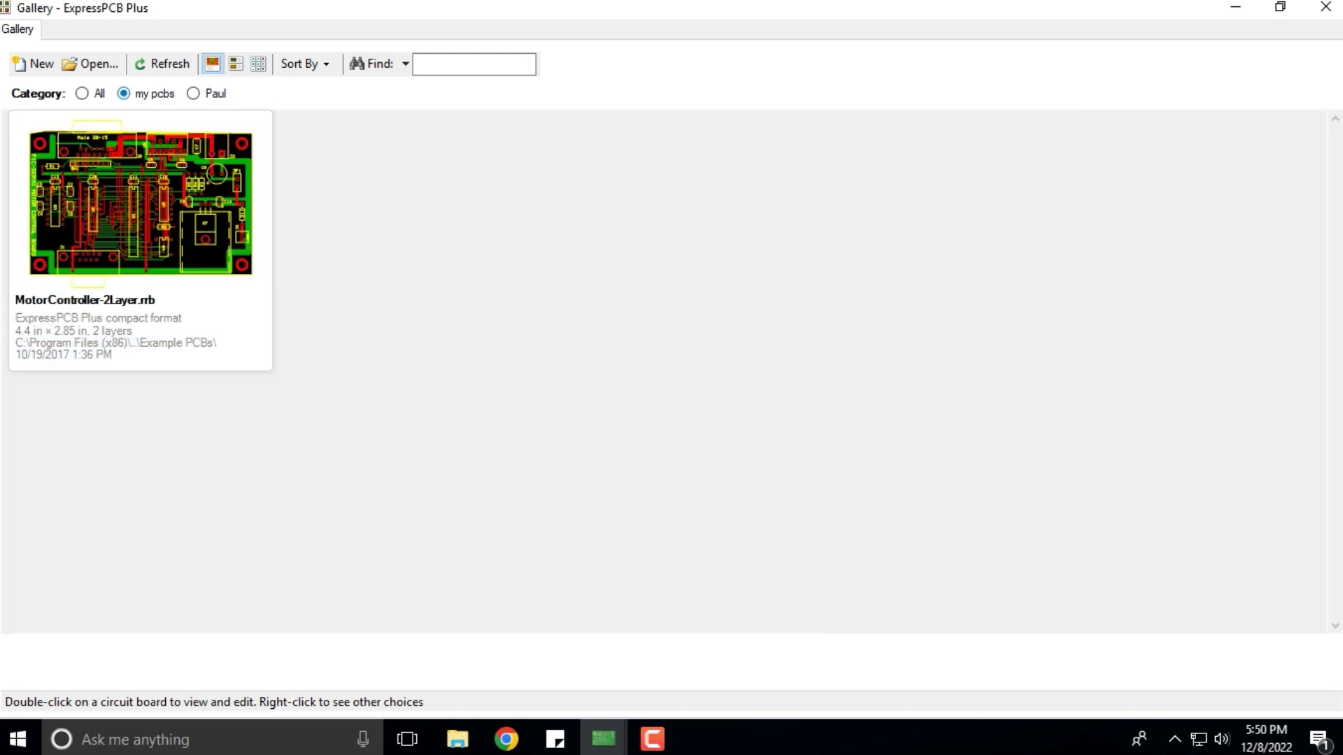
{"action": "left_click", "coordinate": [193, 94]}
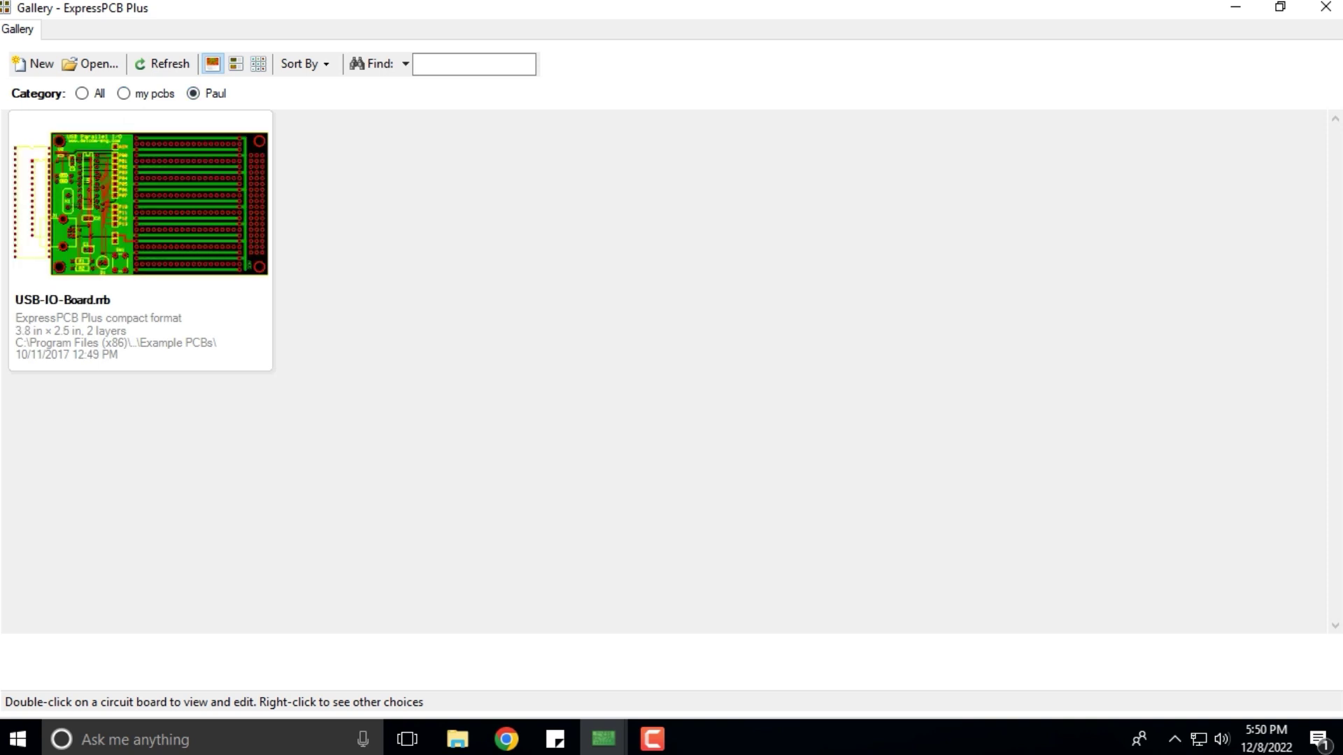
{"action": "left_click", "coordinate": [81, 93]}
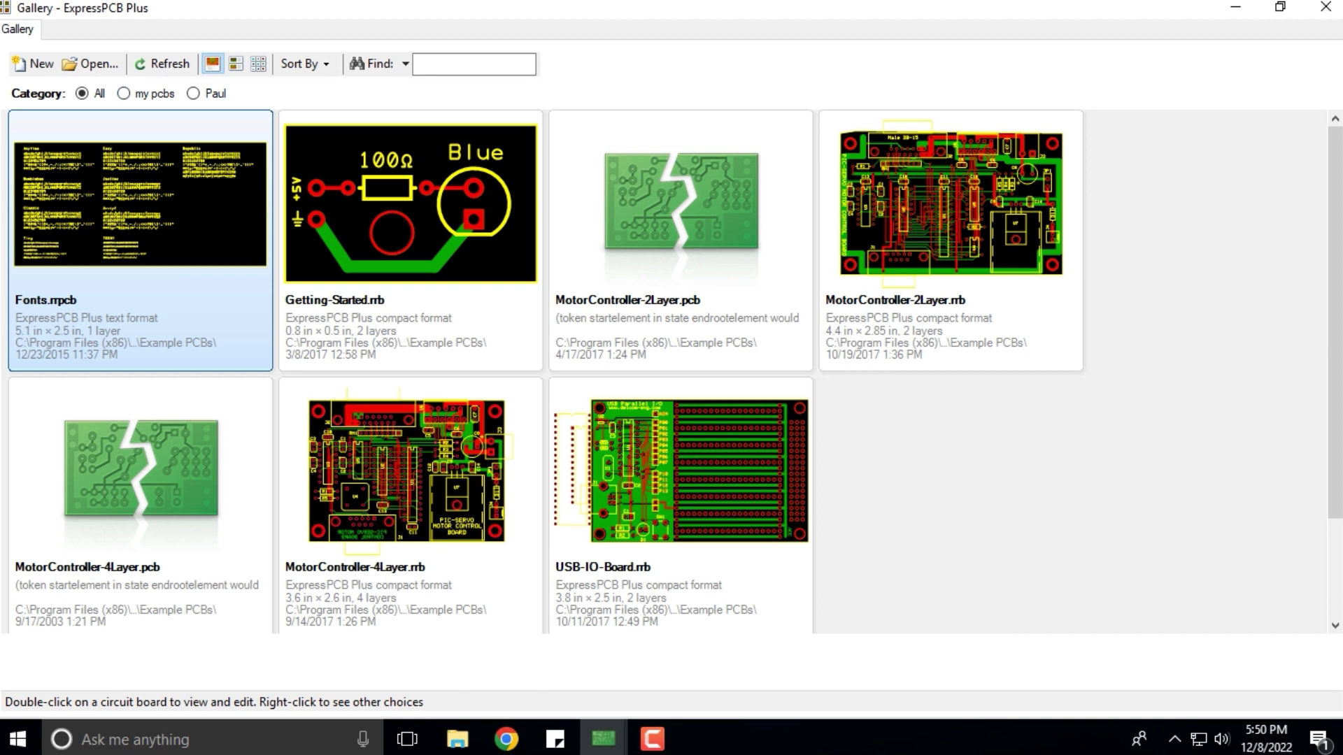
{"action": "left_click", "coordinate": [1325, 7]}
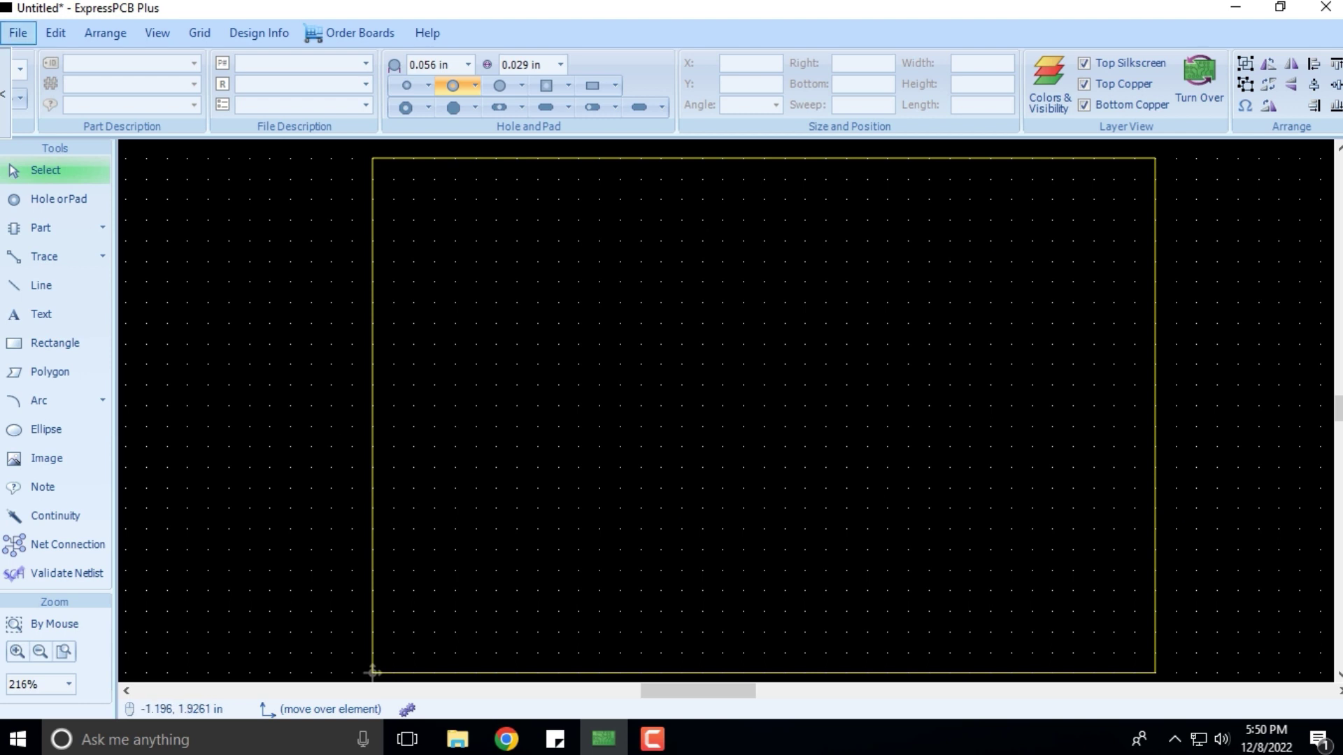
Open the save dialog for the untitled board, look through the destination locations, and cancel it
{"action": "left_click", "coordinate": [18, 33]}
{"action": "key", "text": "Down"}
{"action": "key", "text": "Down"}
{"action": "key", "text": "Down"}
{"action": "key", "text": "Down"}
{"action": "key", "text": "Down"}
{"action": "key", "text": "Up"}
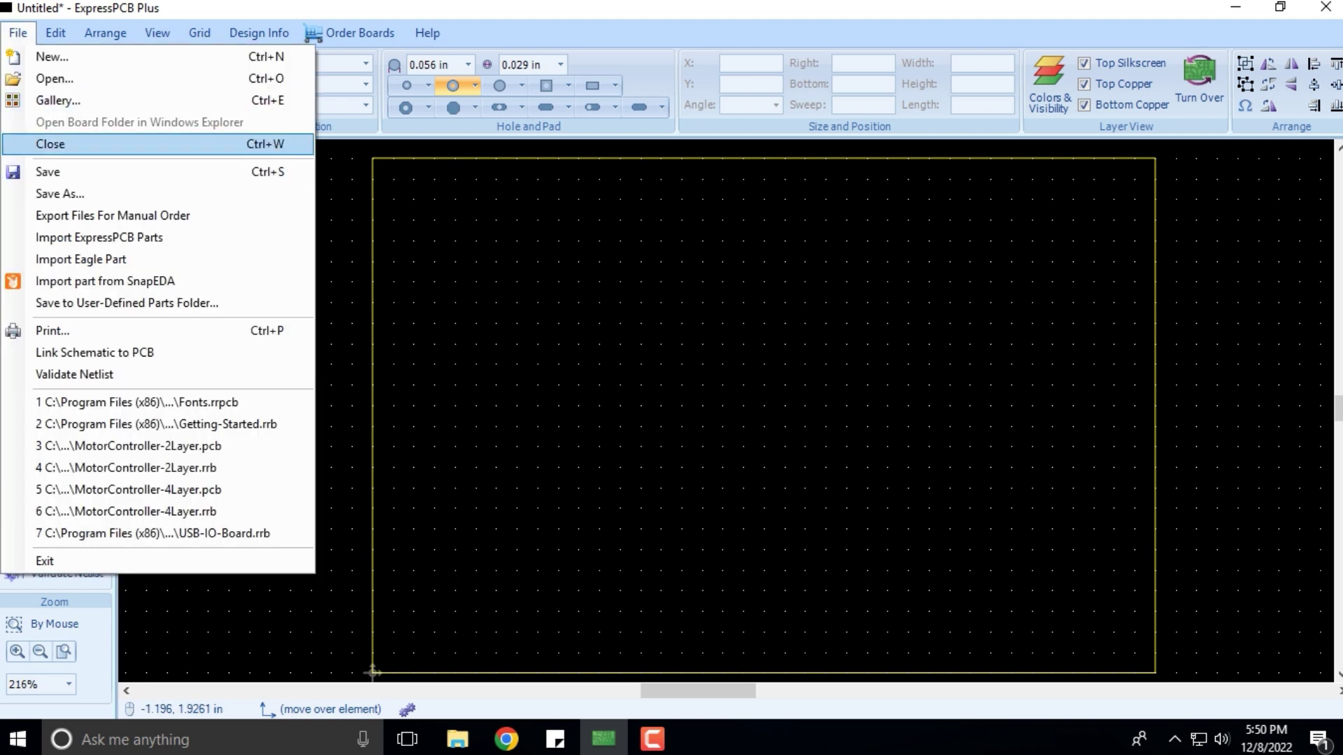
{"action": "key", "text": "Return"}
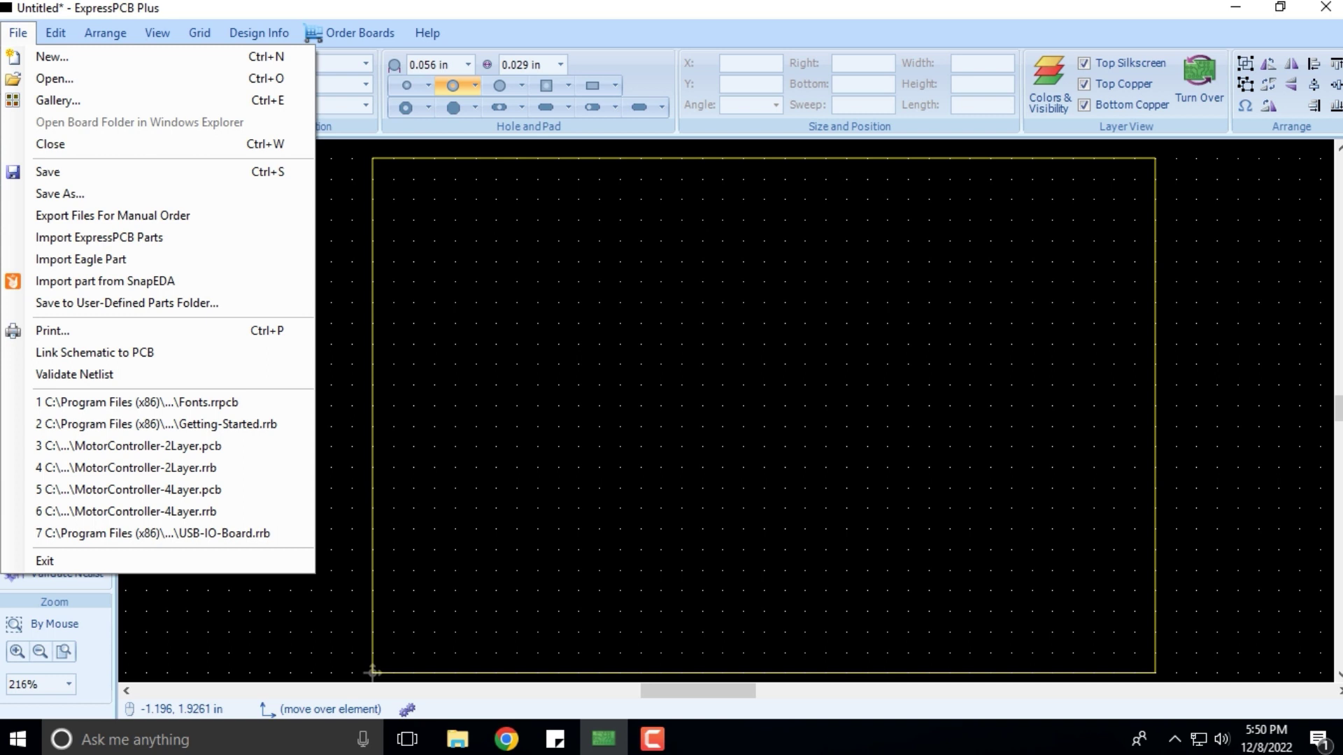
{"action": "key", "text": "s"}
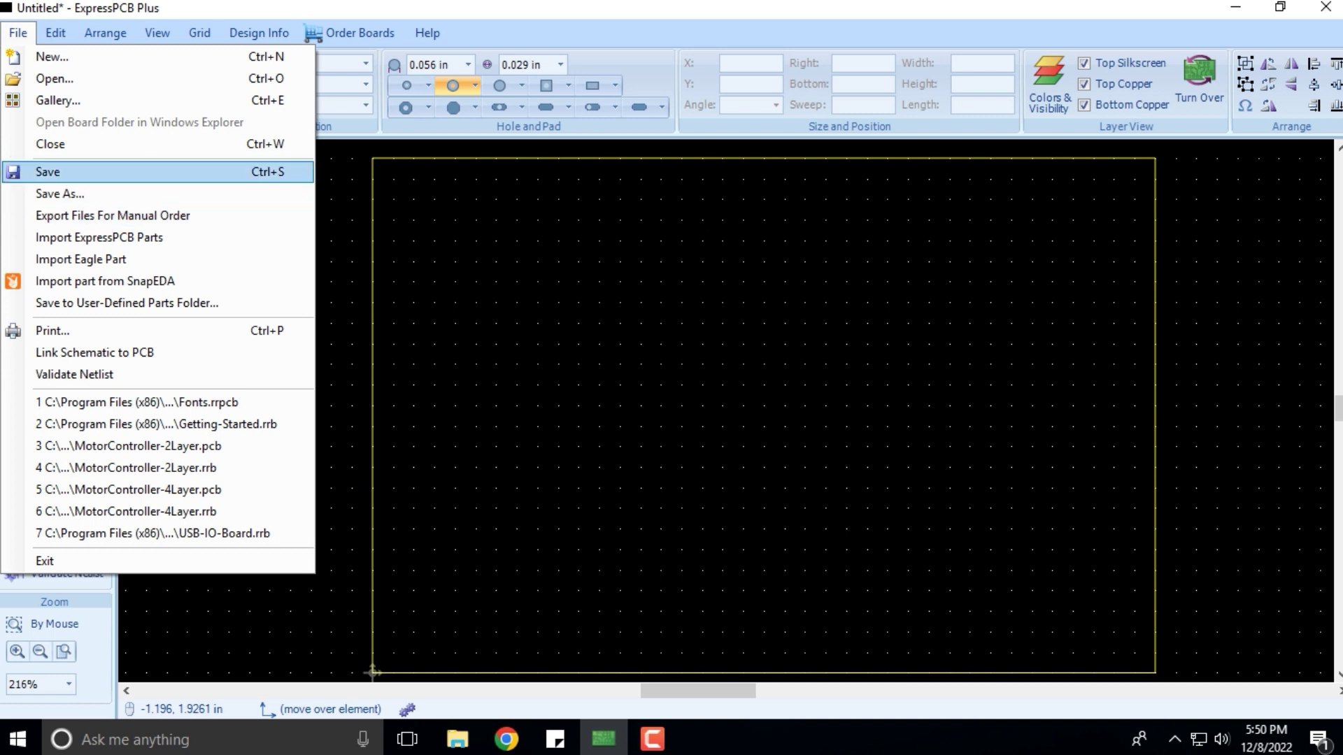
{"action": "key", "text": "Return"}
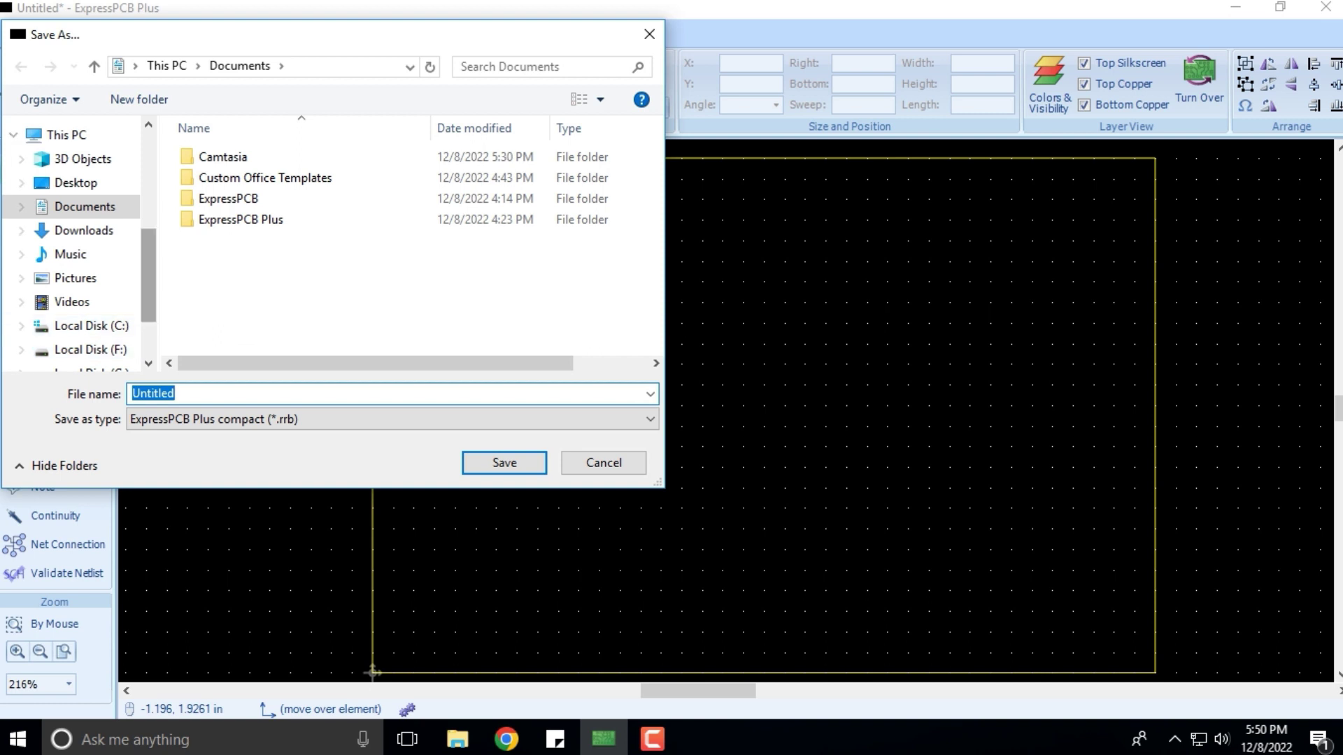
{"action": "scroll", "coordinate": [78, 244], "scroll_direction": "down", "scroll_amount": 3}
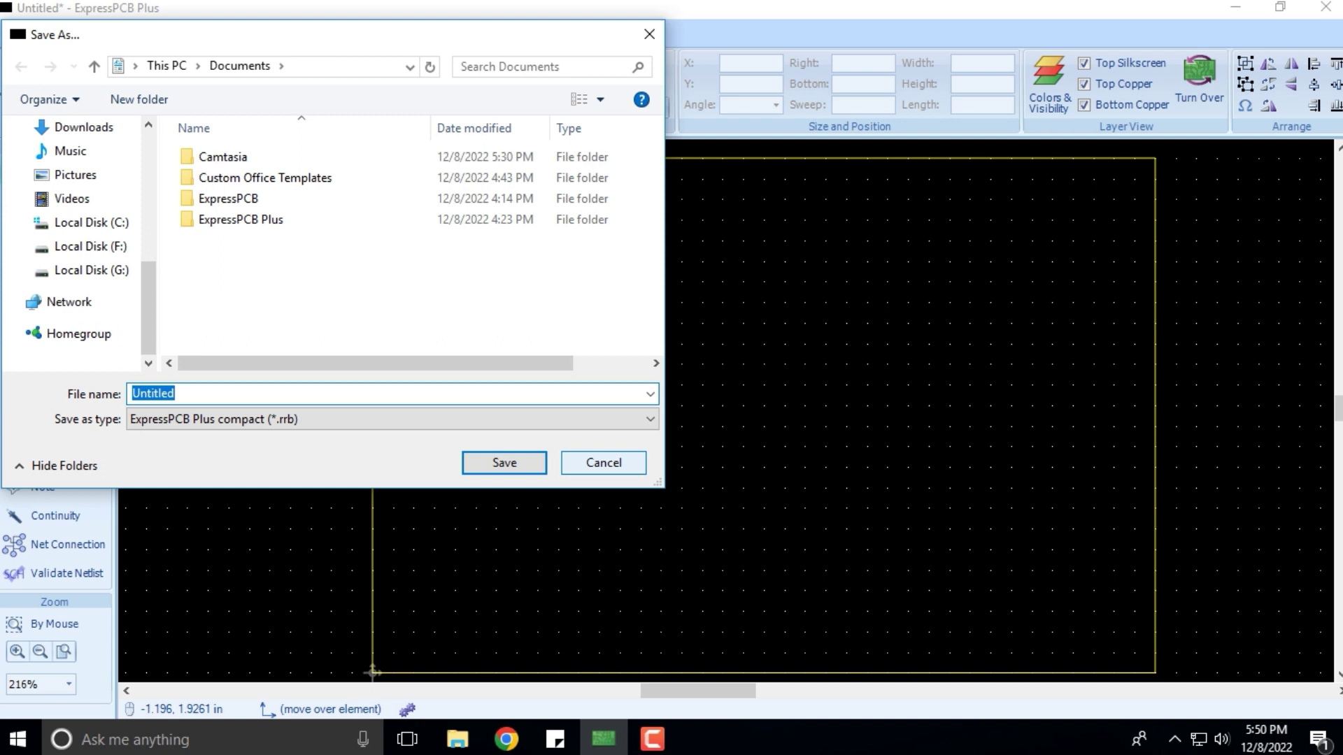
{"action": "left_click", "coordinate": [603, 462]}
Try to export the untitled board's files for a manual order
{"action": "left_click", "coordinate": [19, 33]}
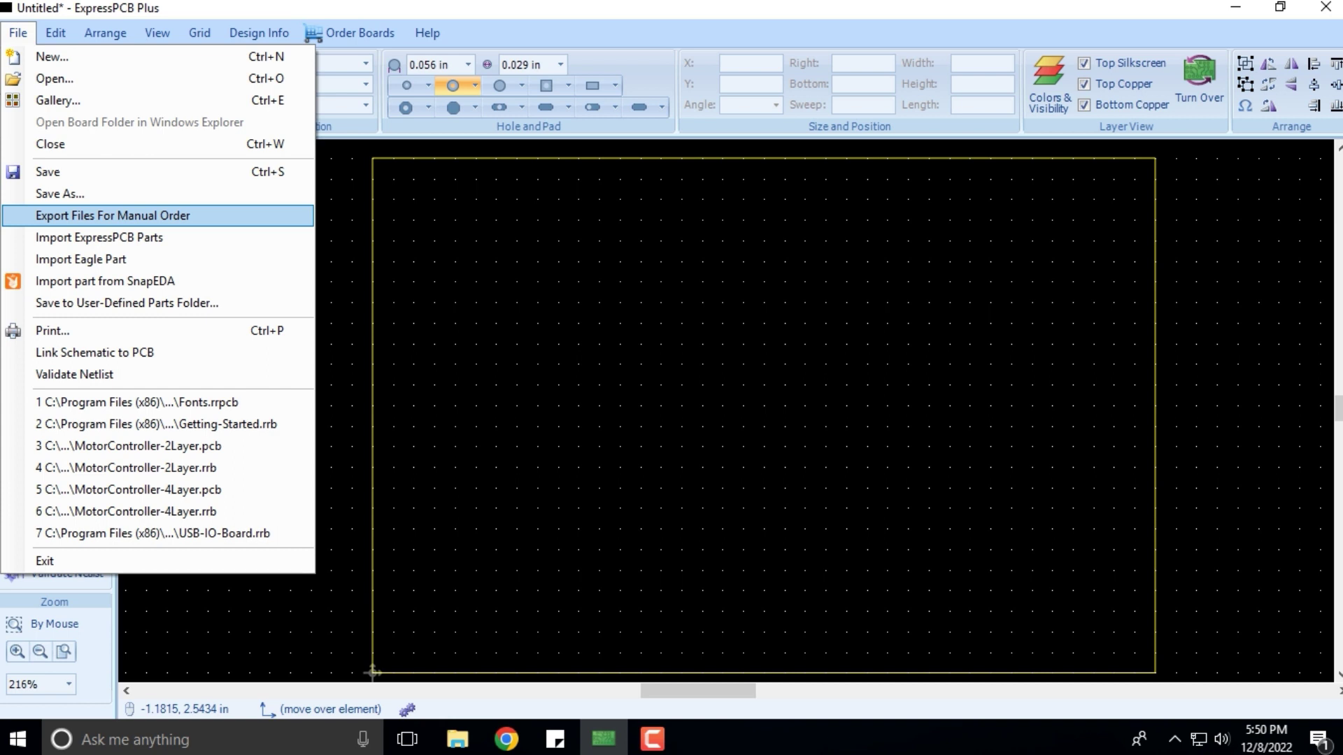
{"action": "key", "text": "Return"}
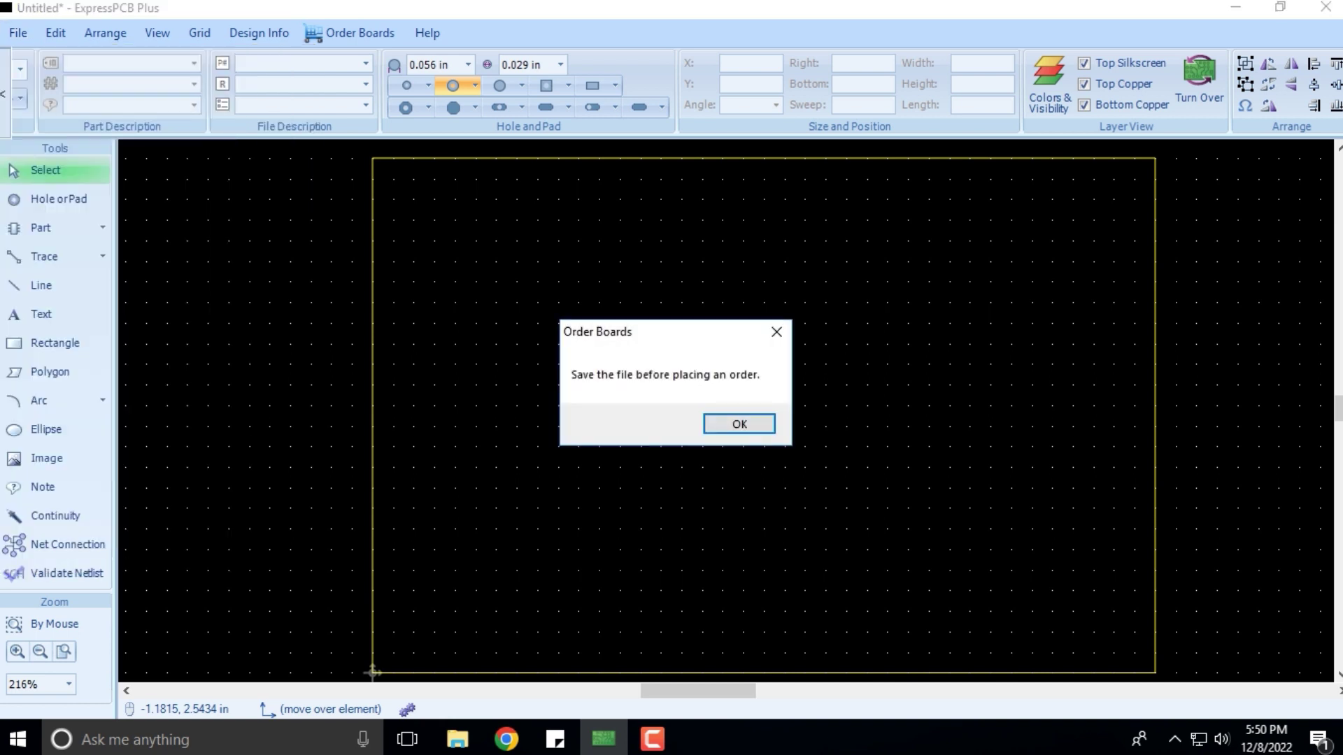
{"action": "key", "text": "Return"}
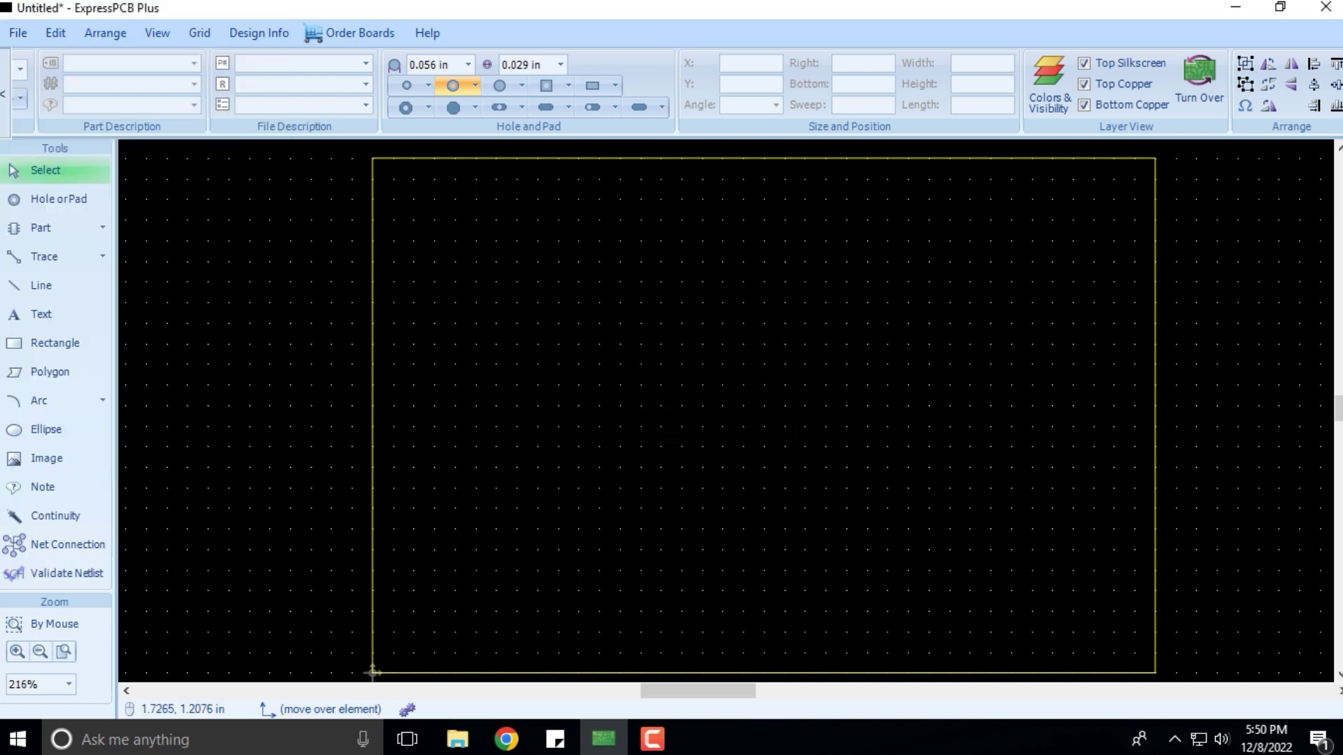
Open the file selection for importing an Eagle part and cancel it
{"action": "left_click", "coordinate": [18, 33]}
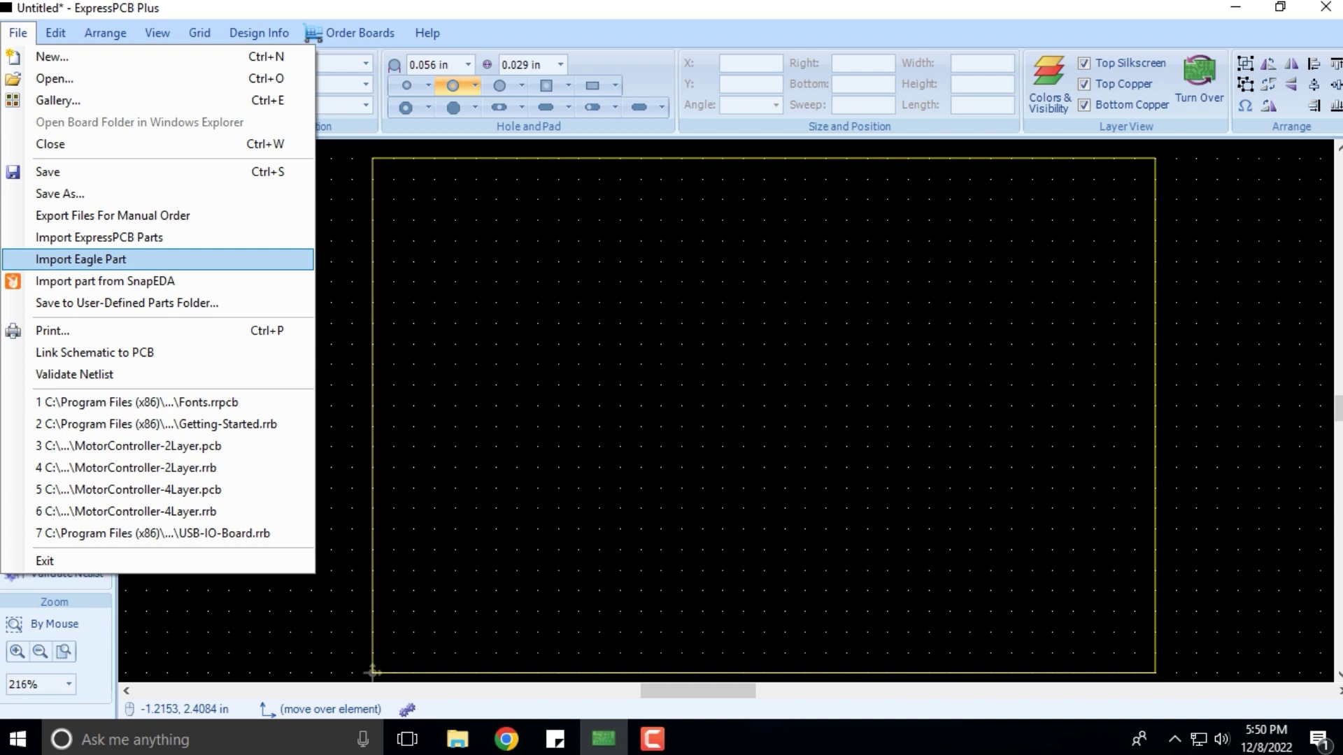
{"action": "key", "text": "Return"}
{"action": "key", "text": "Escape"}
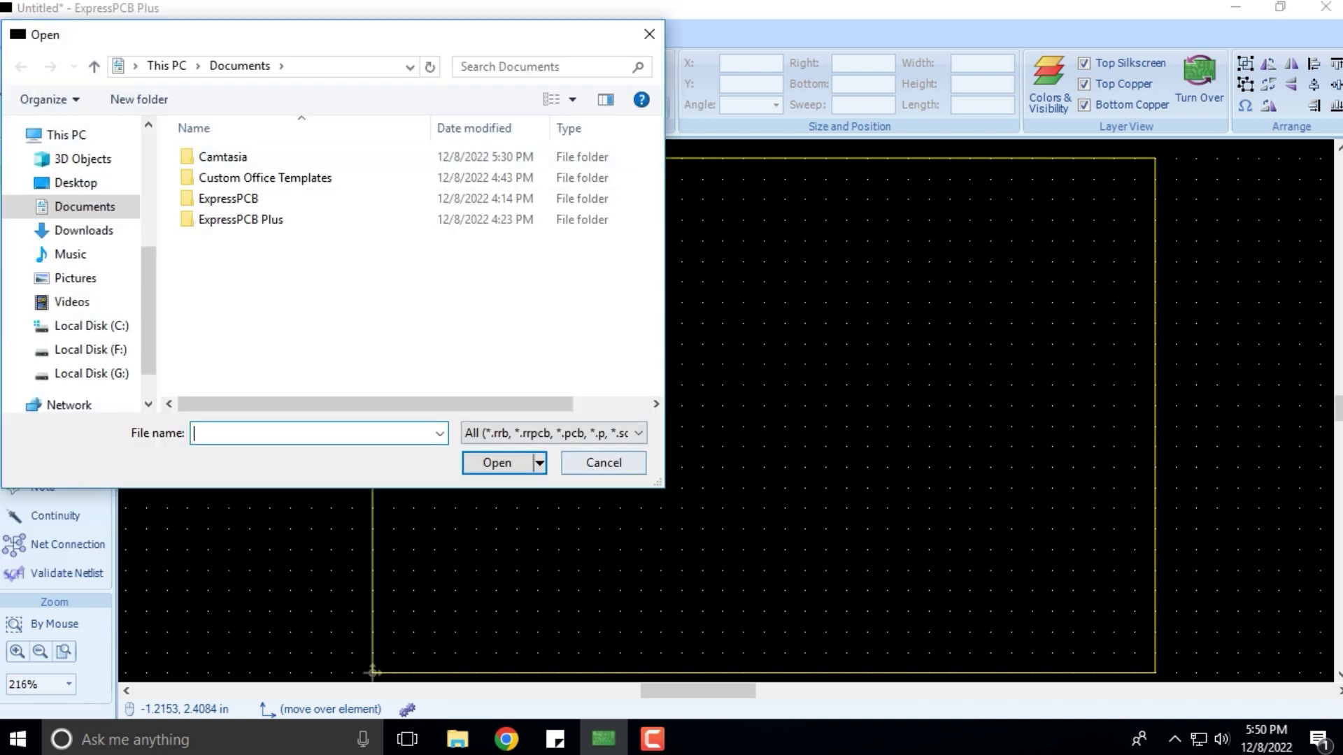
Start importing ExpressPCB parts and enter Diode as the category for the imported parts
{"action": "key", "text": "alt"}
{"action": "key", "text": "f"}
{"action": "key", "text": "i"}
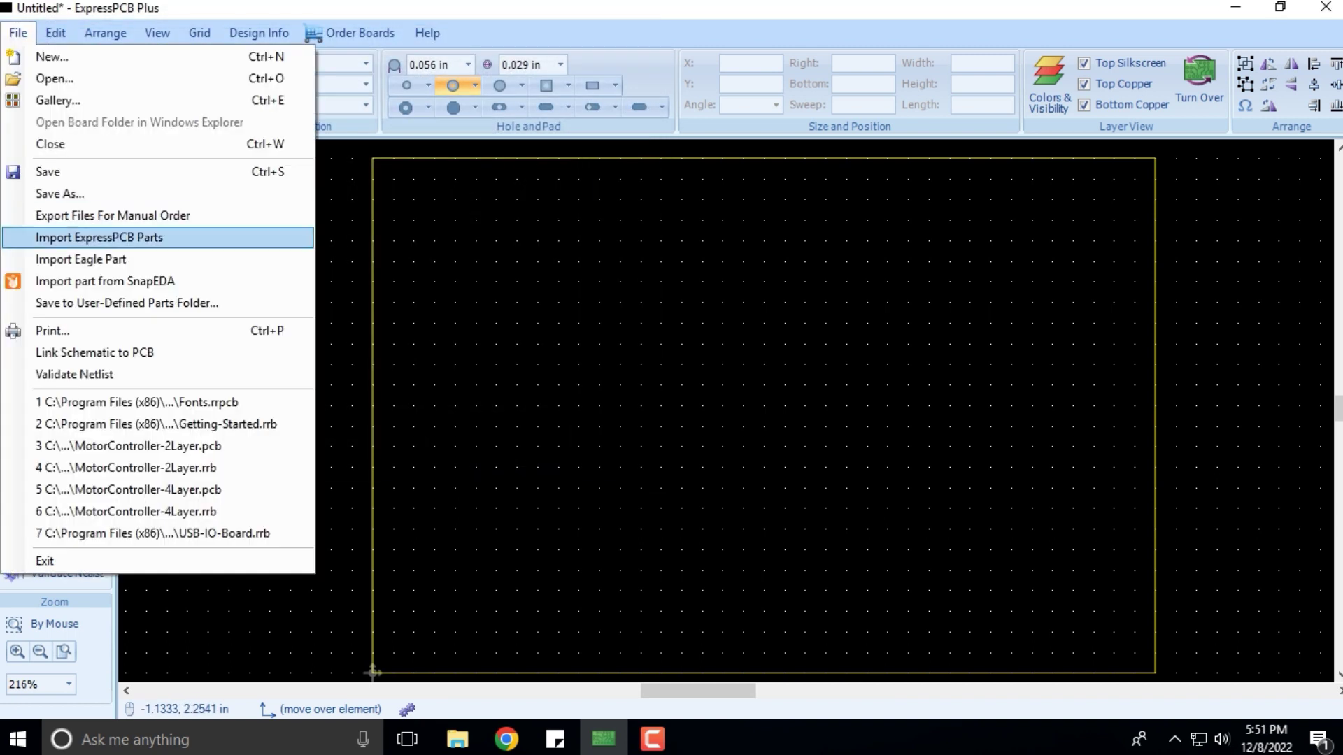
{"action": "key", "text": "Return"}
{"action": "left_click", "coordinate": [291, 250]}
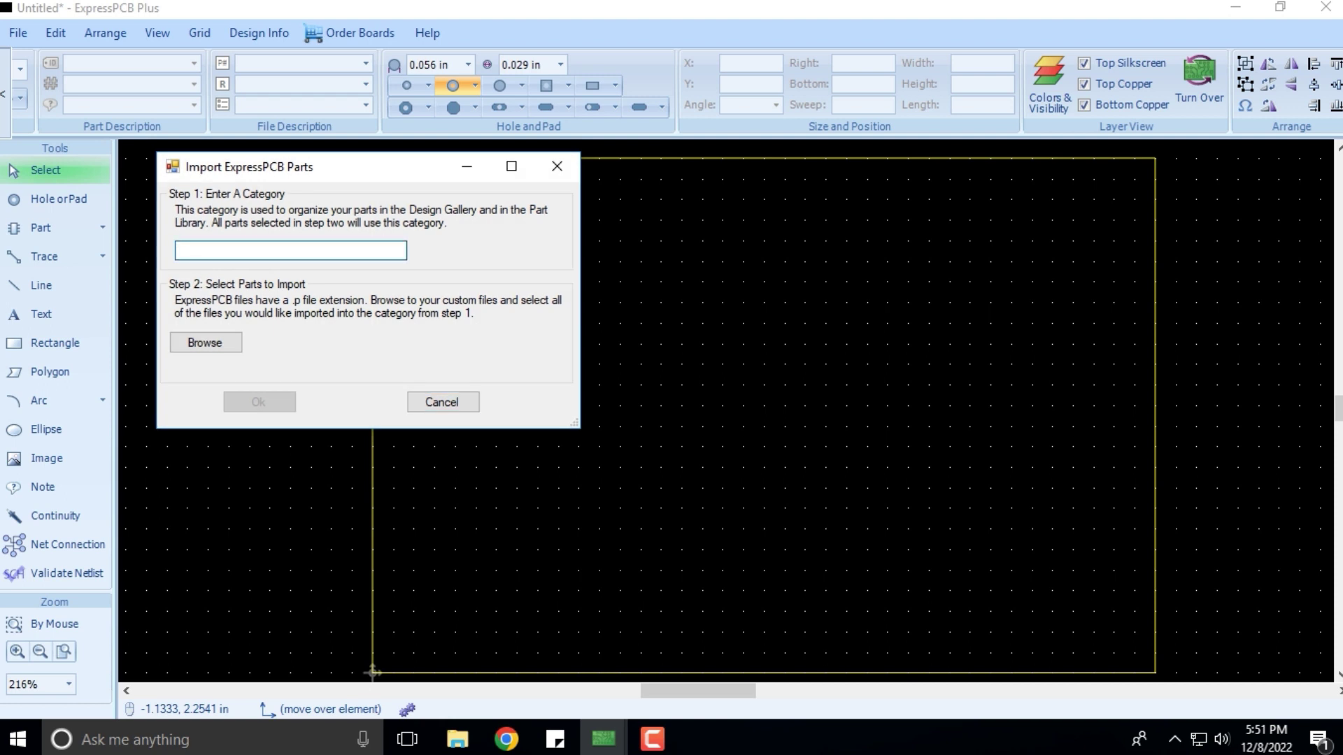
{"action": "left_click_drag", "start_coordinate": [261, 170], "coordinate": [549, 261]}
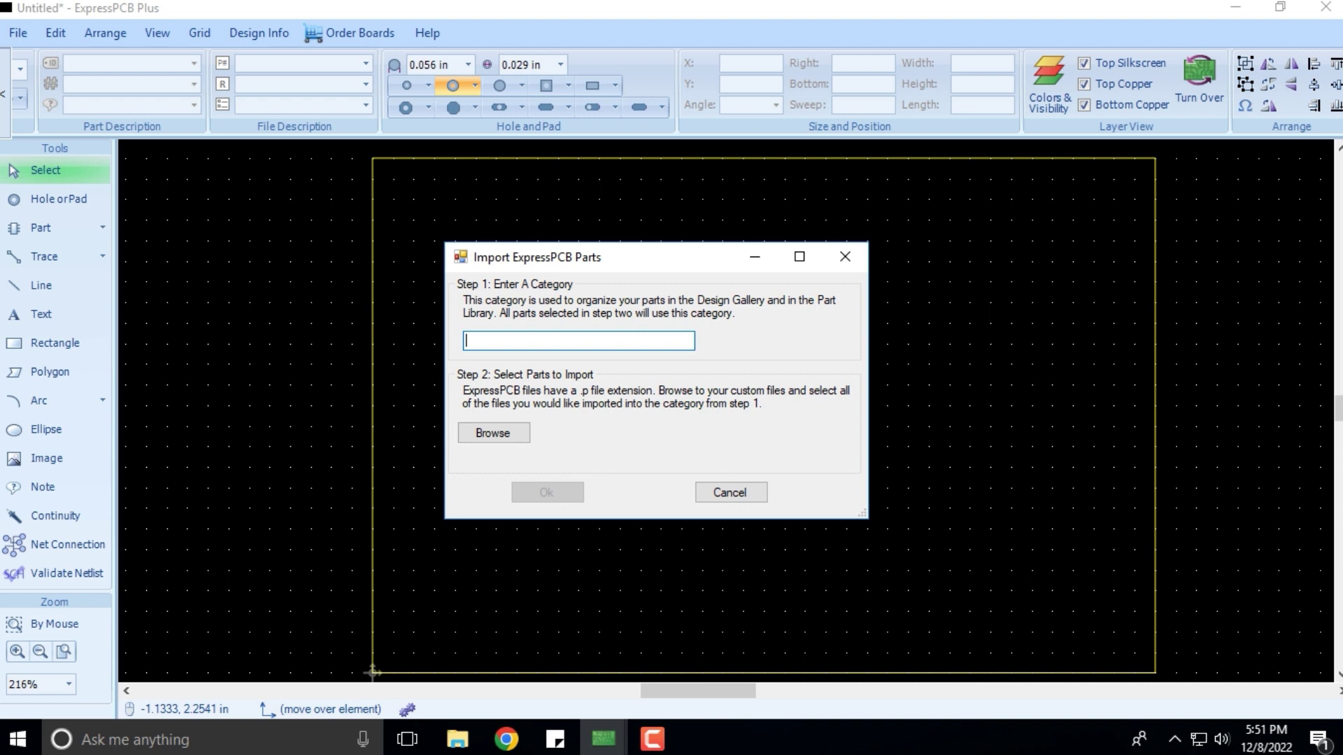
{"action": "type", "text": "Diode"}
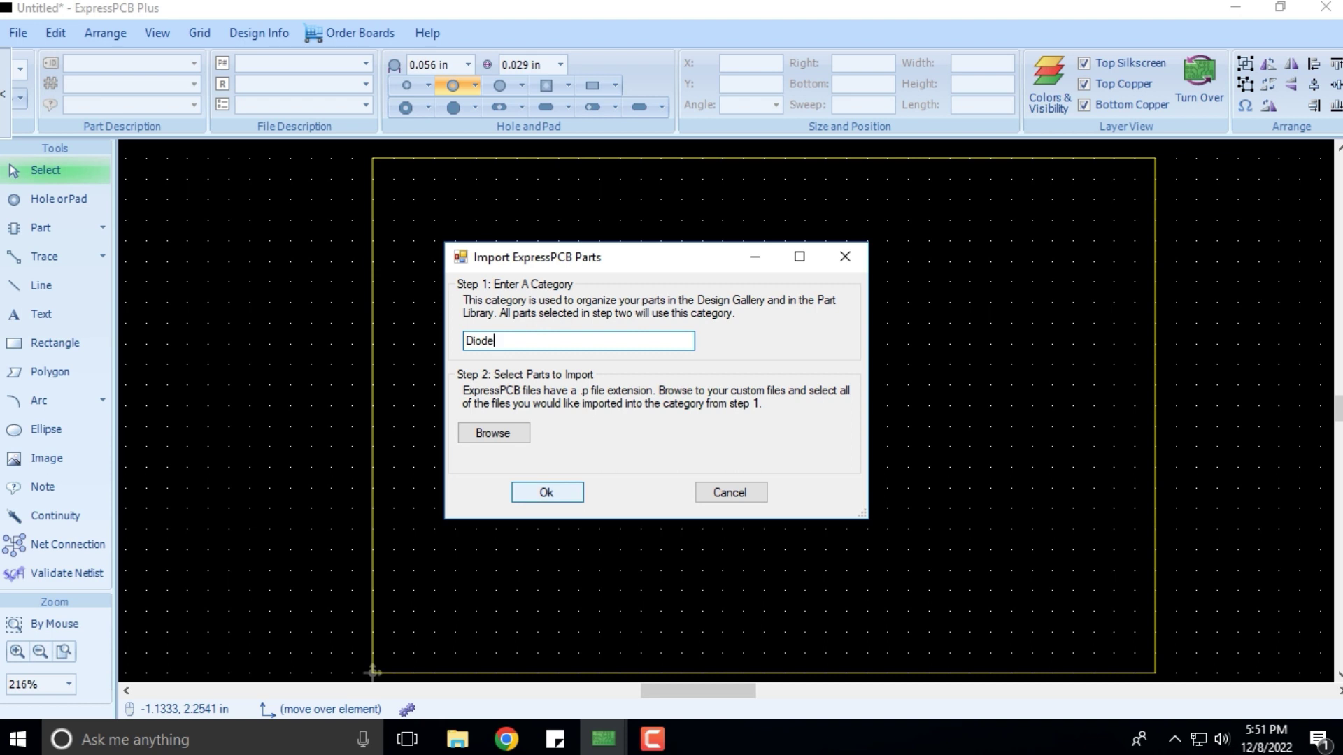
{"action": "left_click", "coordinate": [652, 739]}
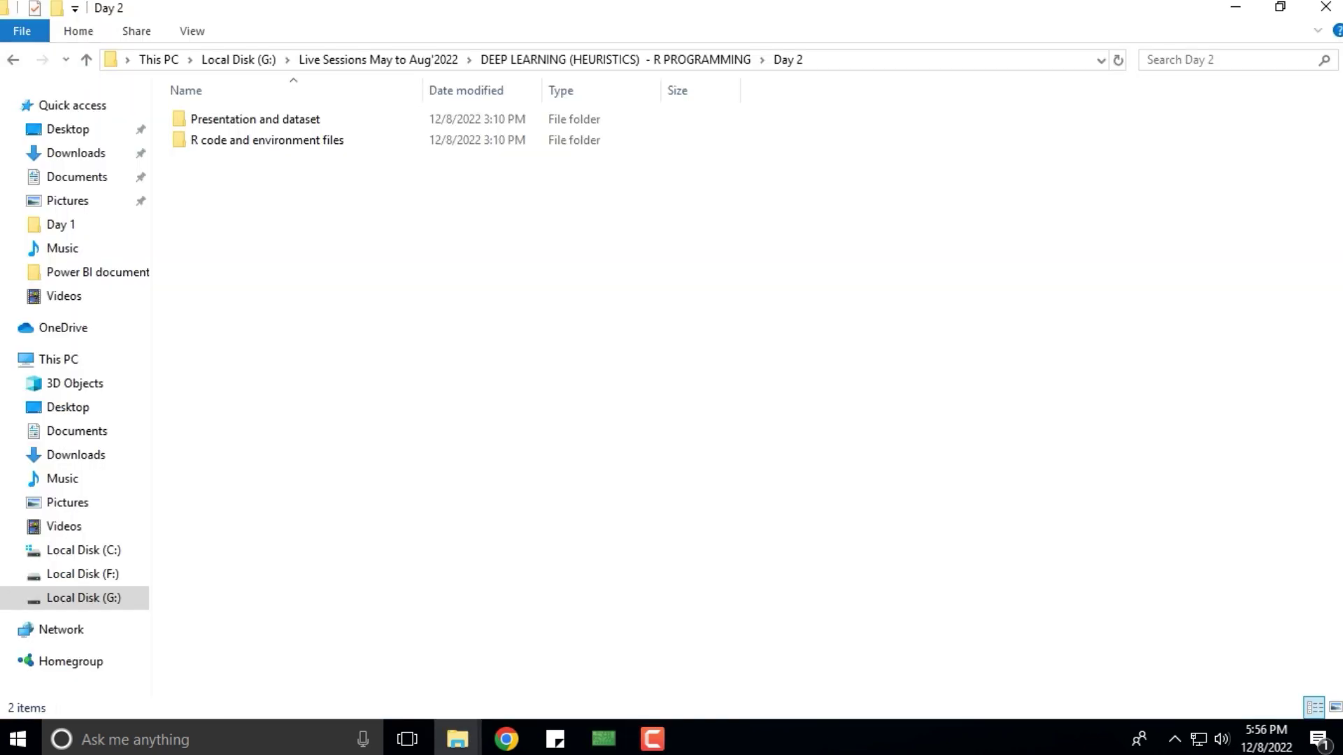
Minimize the file explorer and browser windows and switch back to ExpressPCB Plus
{"action": "left_click", "coordinate": [1234, 7]}
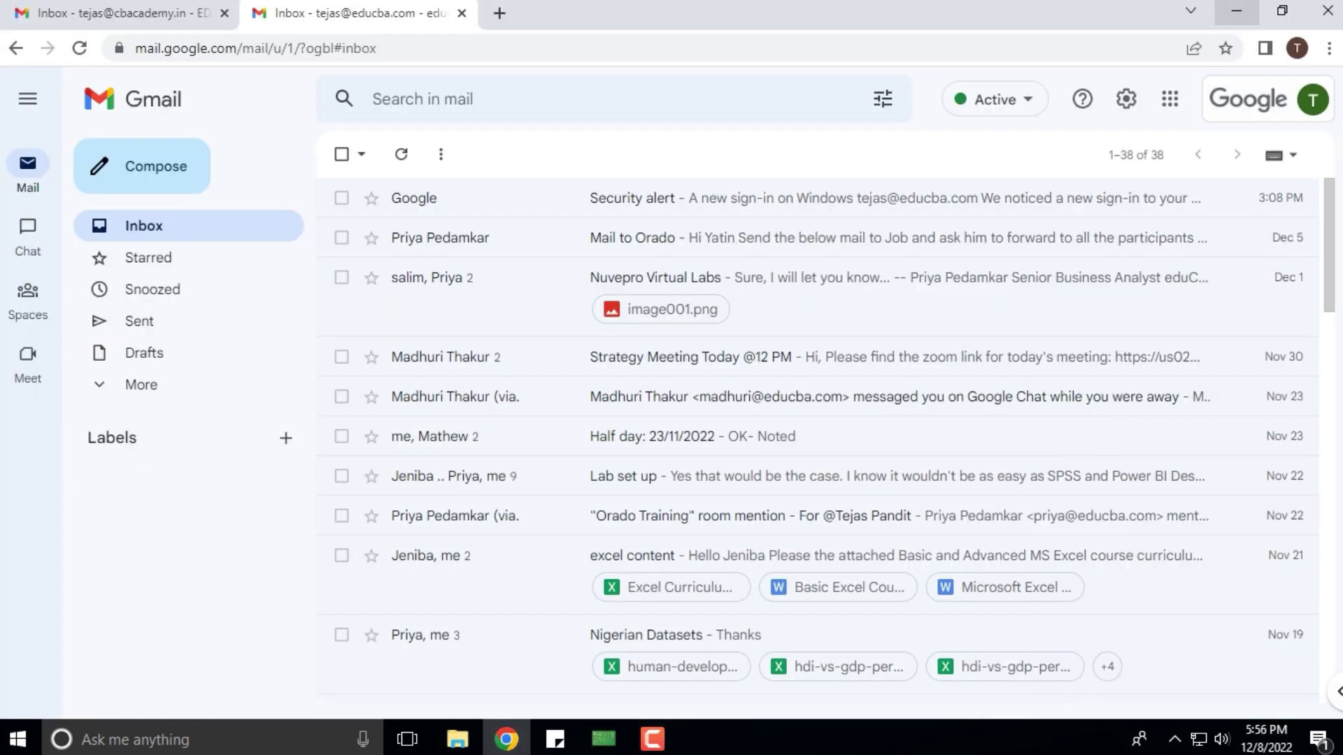
{"action": "left_click", "coordinate": [1234, 7]}
{"action": "left_click", "coordinate": [1234, 7]}
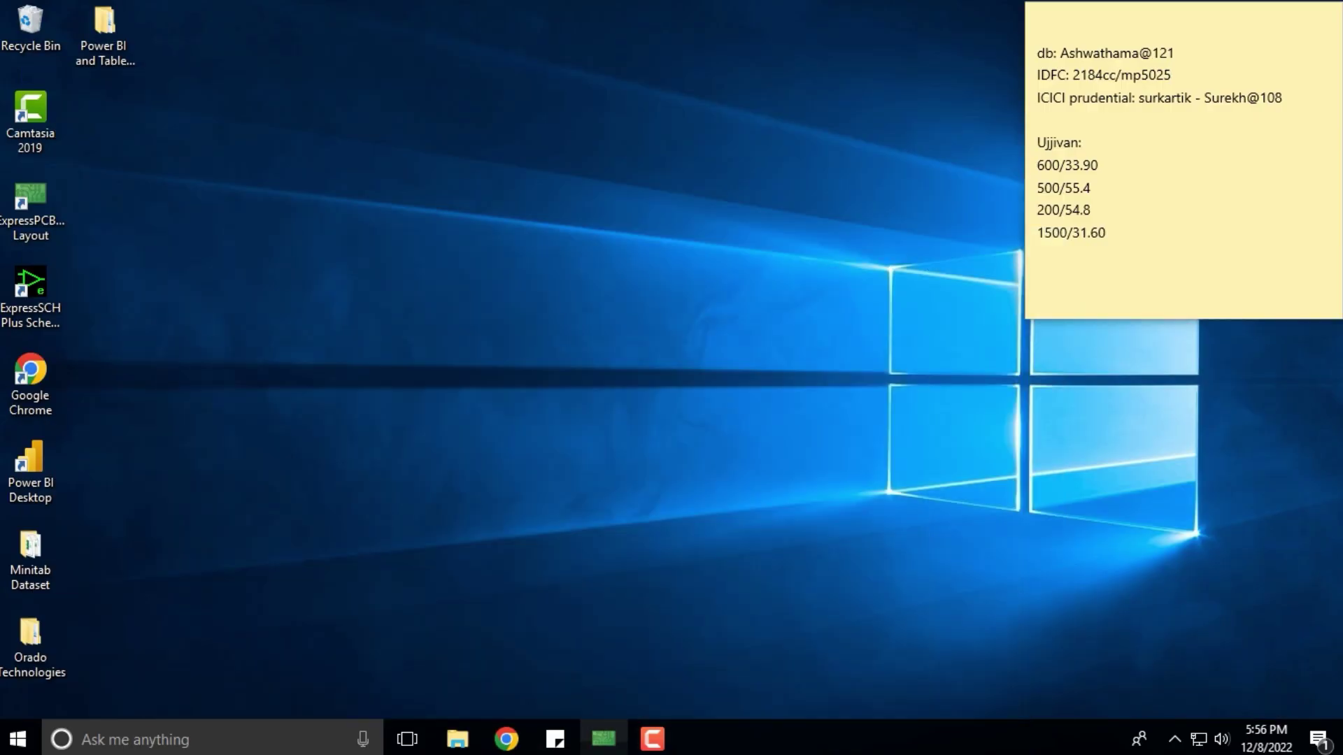
{"action": "left_click", "coordinate": [604, 738]}
Review the print choices Proof, Transfer Etch, Photo Etch and As Displayed plus the advanced options, and close without printing
{"action": "left_click", "coordinate": [18, 33]}
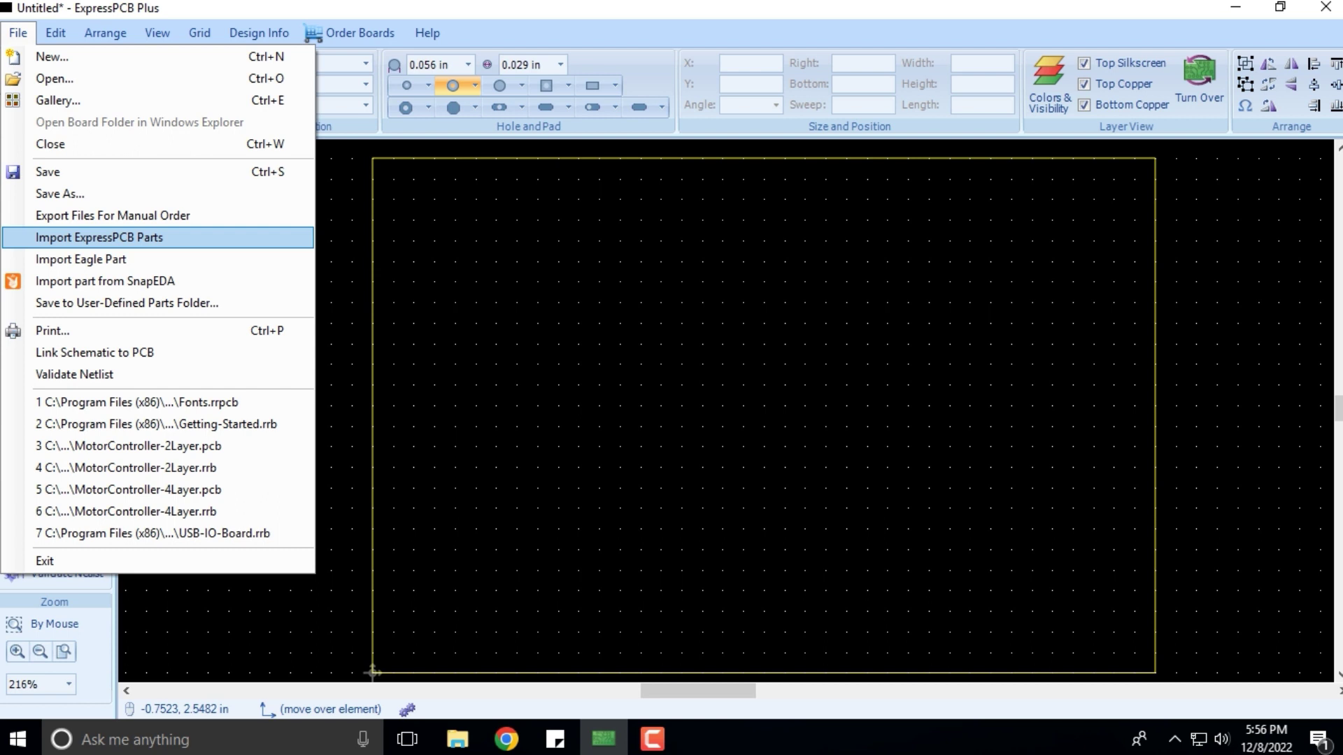
{"action": "left_click", "coordinate": [70, 330]}
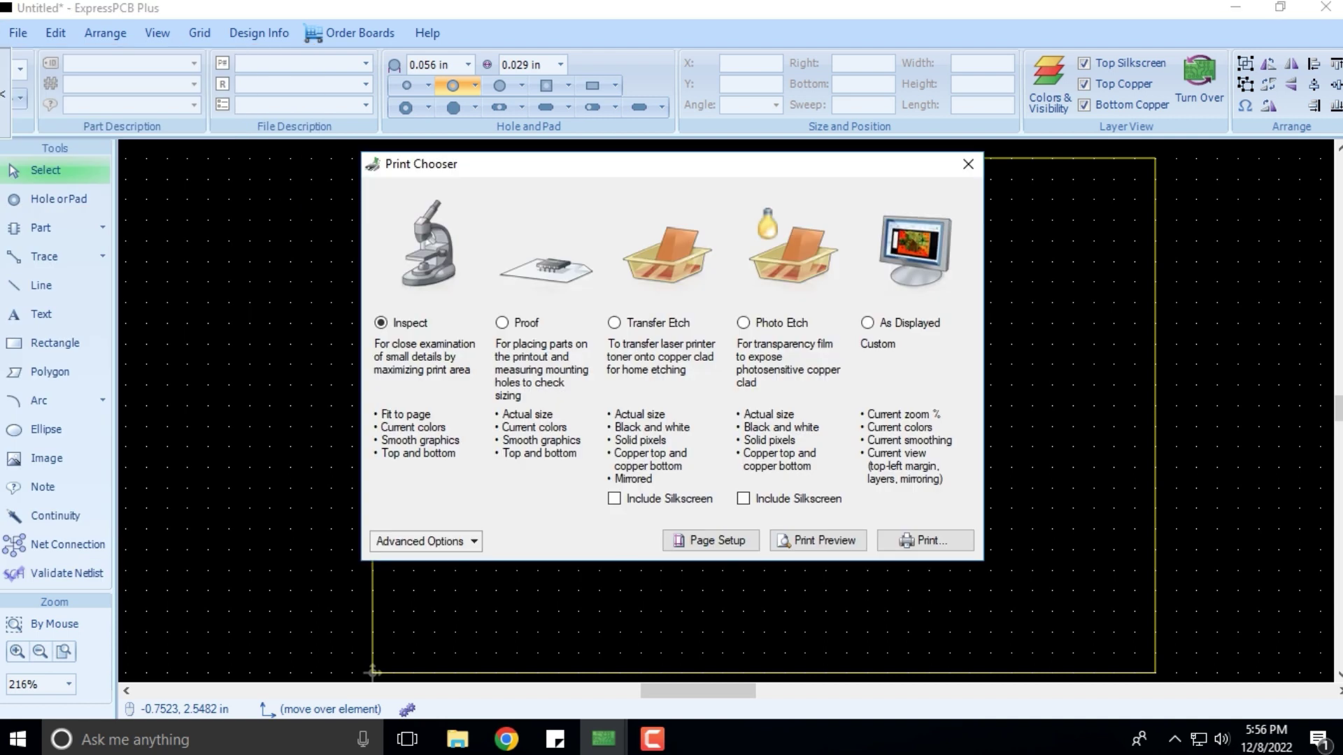
{"action": "left_click", "coordinate": [501, 322]}
{"action": "left_click", "coordinate": [614, 323]}
{"action": "left_click", "coordinate": [743, 322]}
{"action": "left_click", "coordinate": [867, 322]}
{"action": "left_click", "coordinate": [425, 541]}
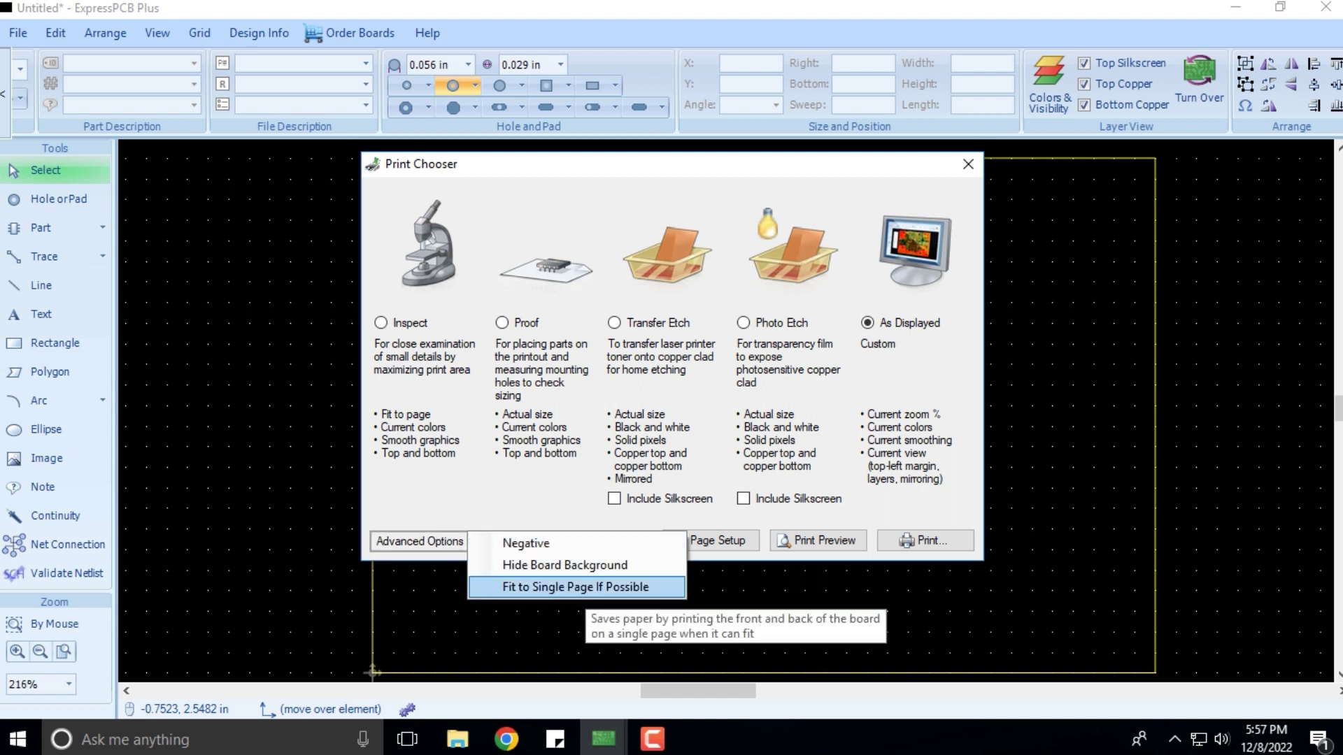
{"action": "key", "text": "Escape"}
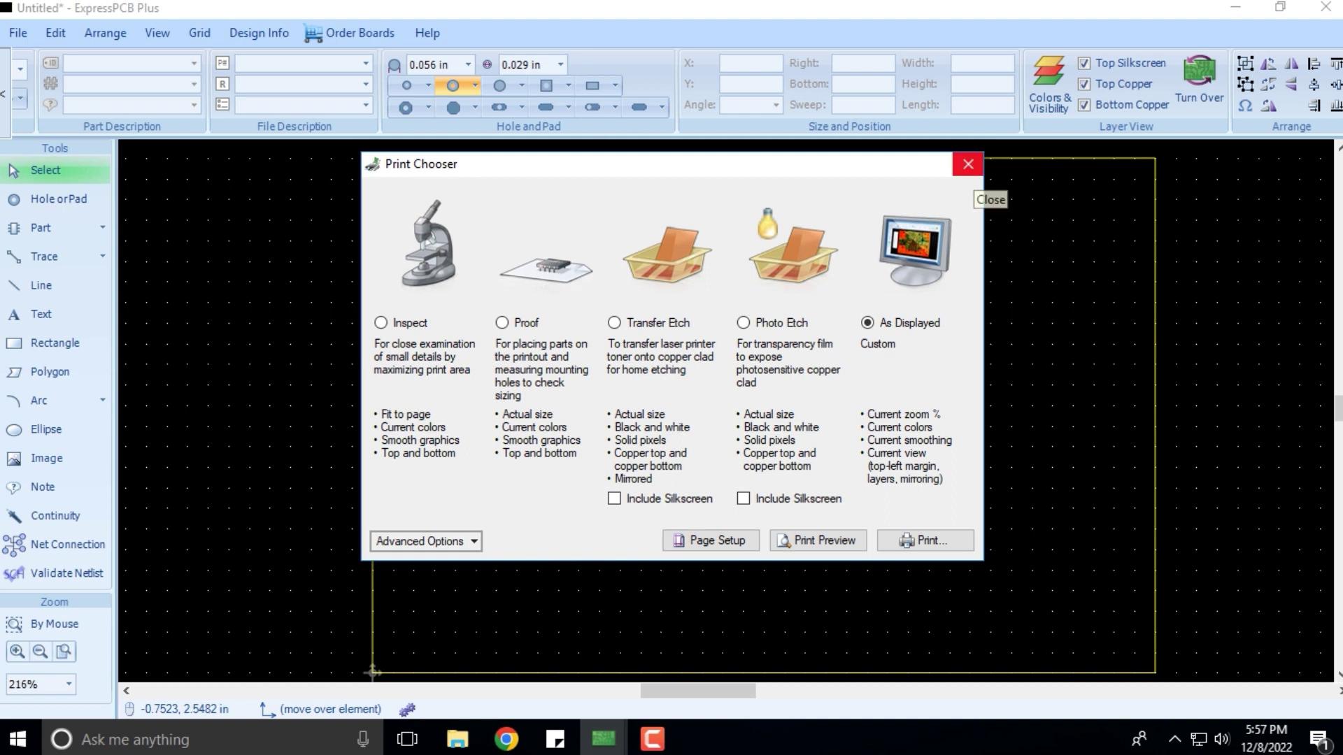
{"action": "left_click", "coordinate": [968, 164]}
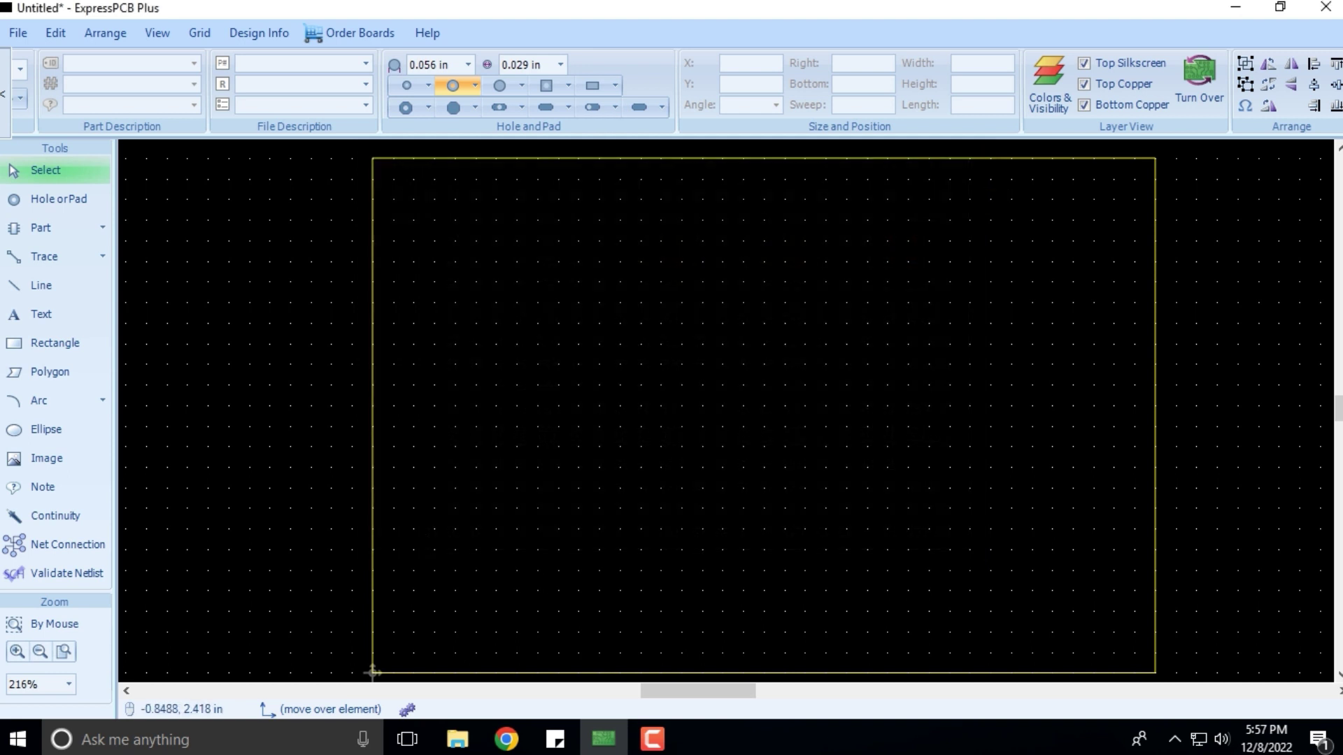
Start linking a schematic to the board and search the ExpressSCH recordings subfolders on Local Disk (G:) and the Desktop for one
{"action": "left_click", "coordinate": [18, 33]}
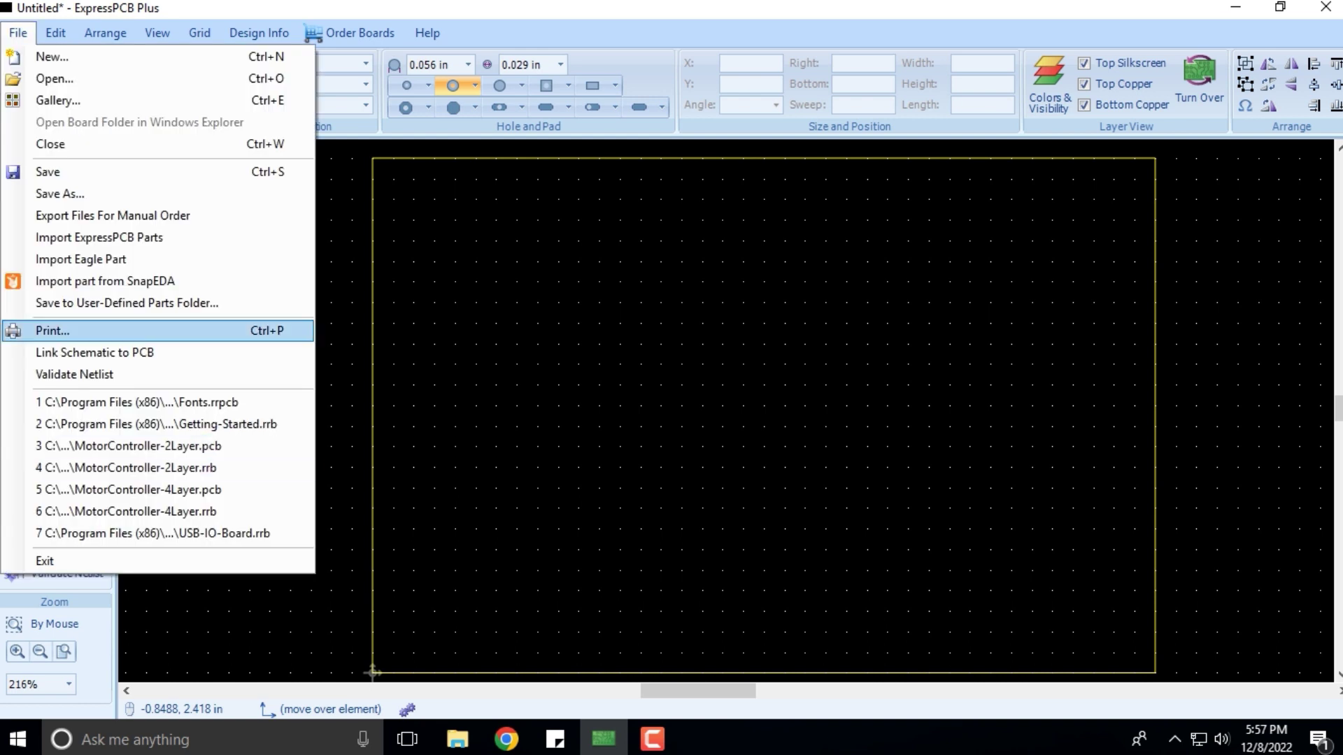
{"action": "key", "text": "Return"}
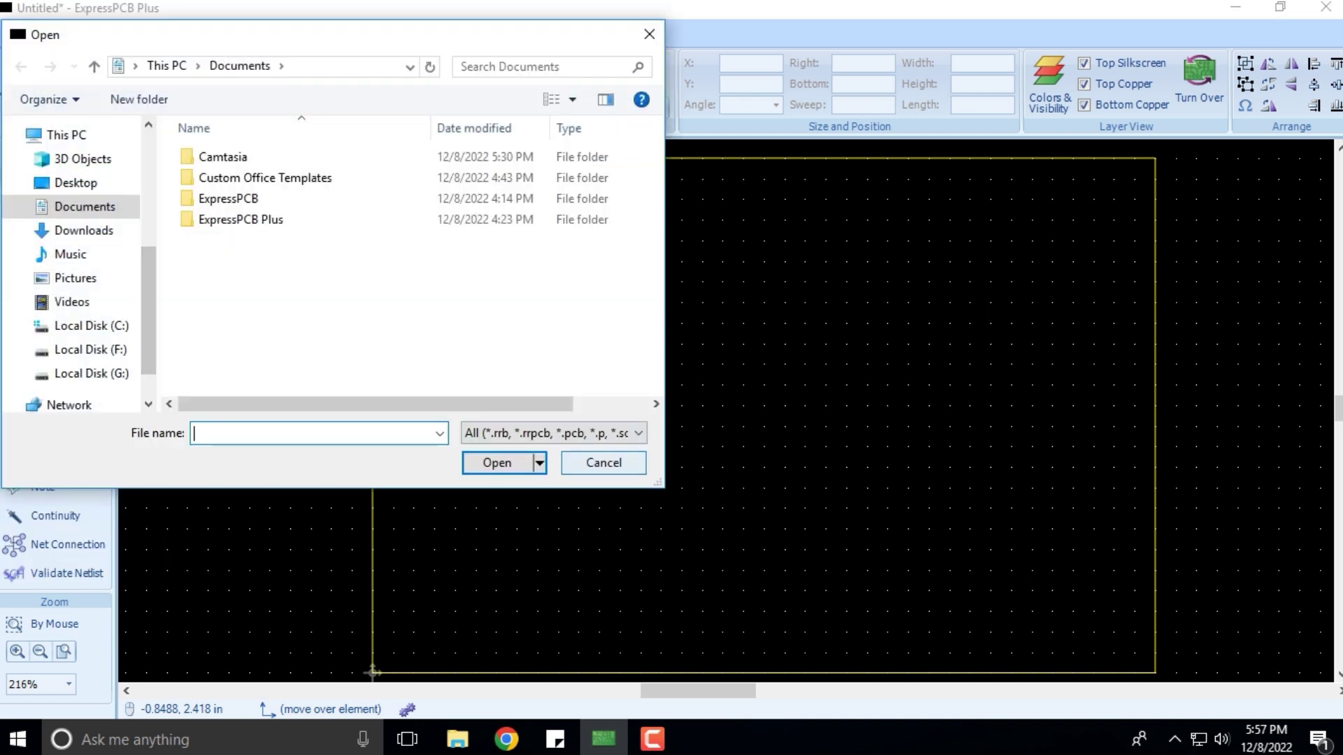
{"action": "left_click", "coordinate": [90, 350]}
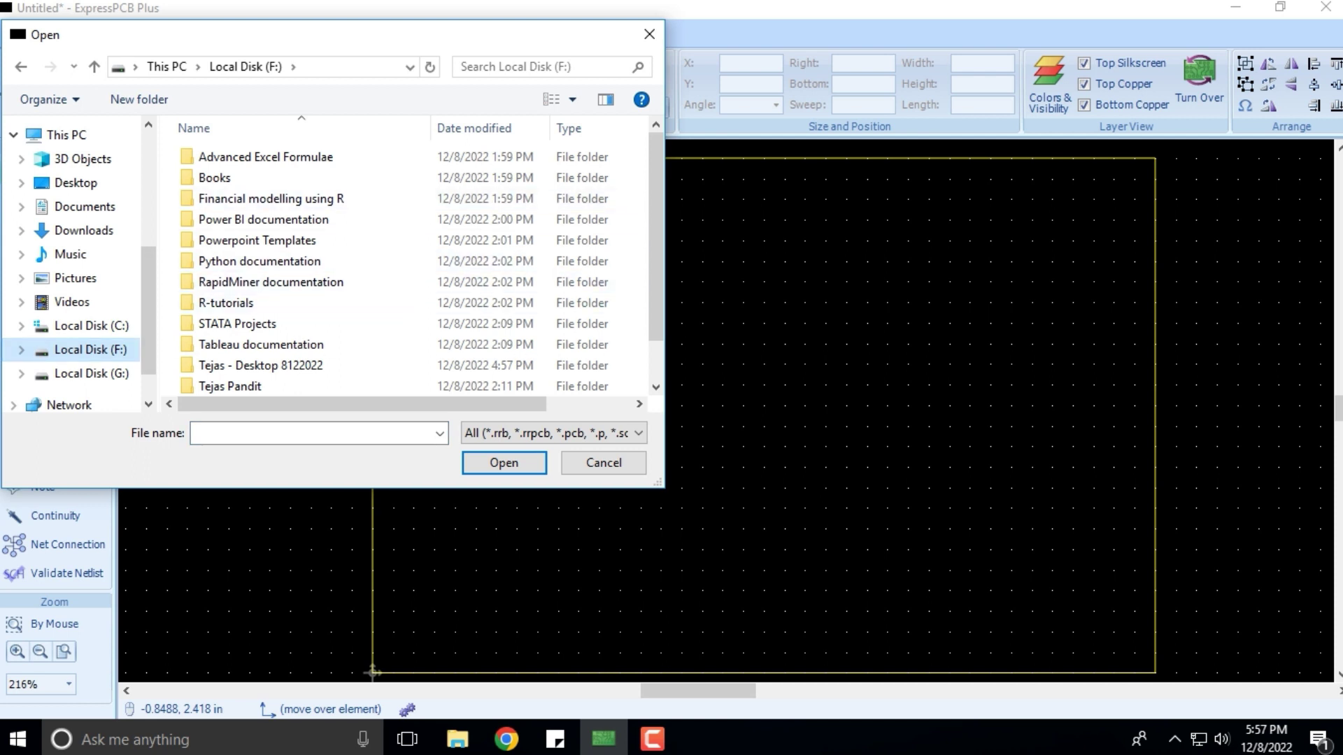
{"action": "left_click", "coordinate": [90, 373]}
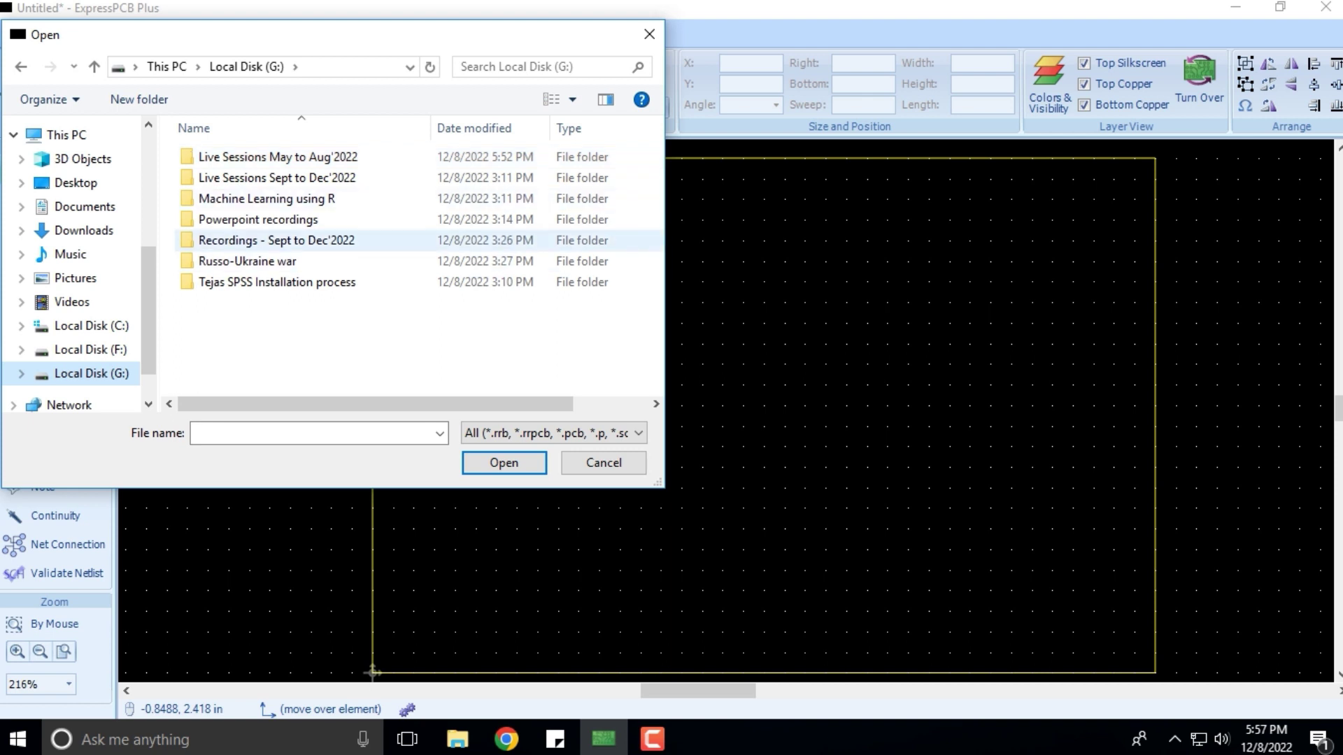
{"action": "double_click", "coordinate": [276, 240]}
{"action": "double_click", "coordinate": [238, 156]}
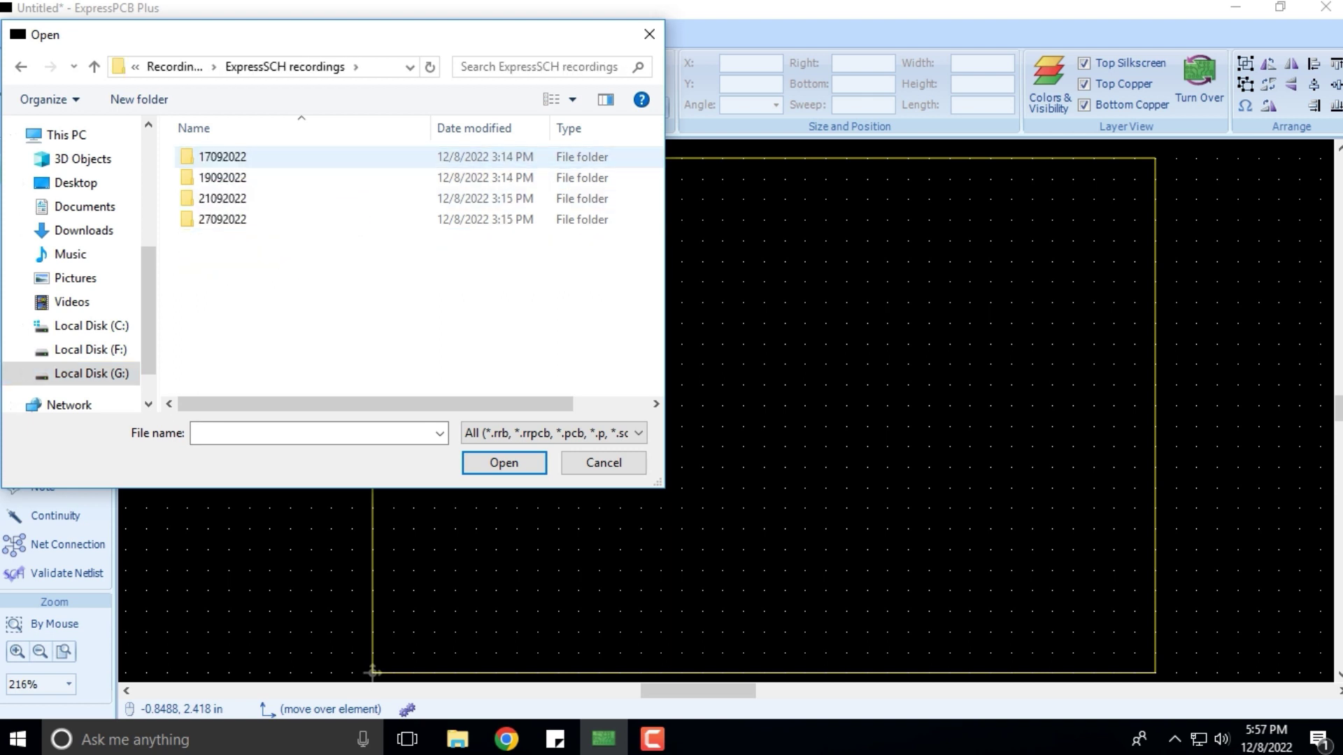
{"action": "double_click", "coordinate": [210, 156]}
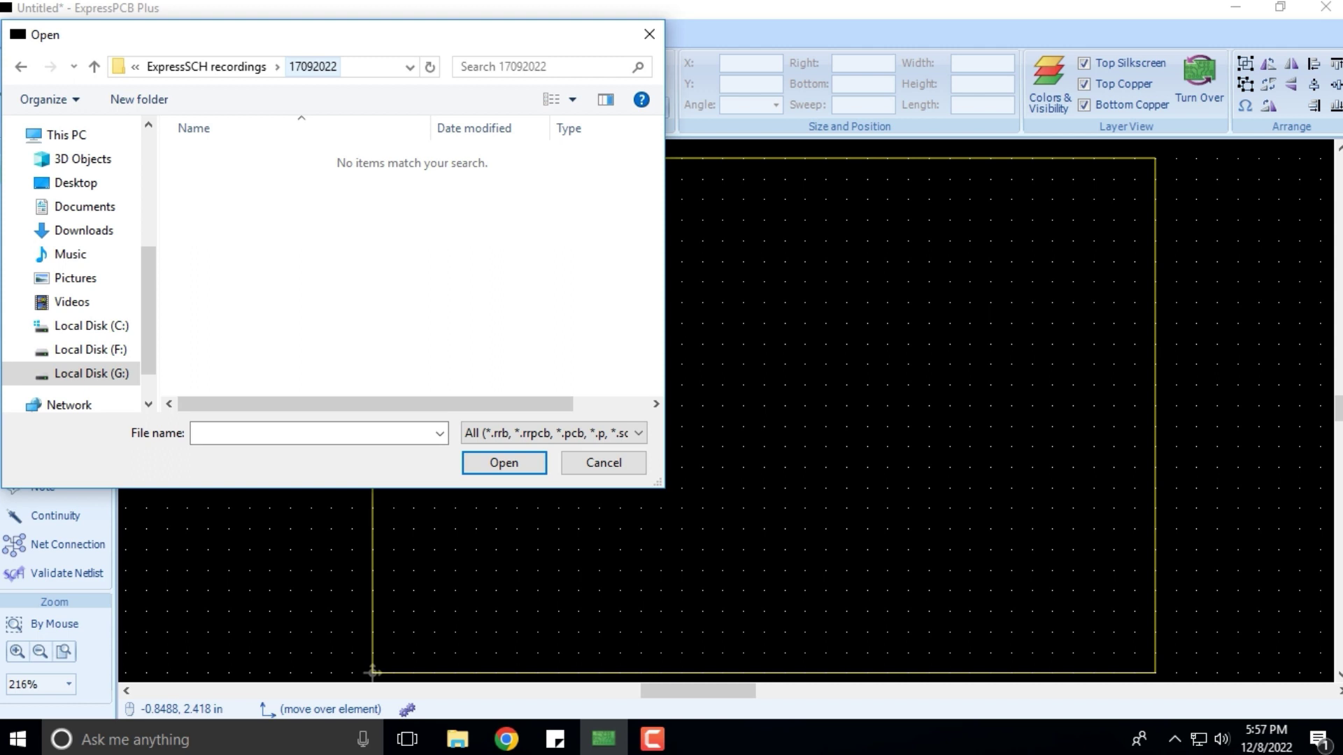
{"action": "left_click", "coordinate": [206, 67]}
{"action": "double_click", "coordinate": [222, 177]}
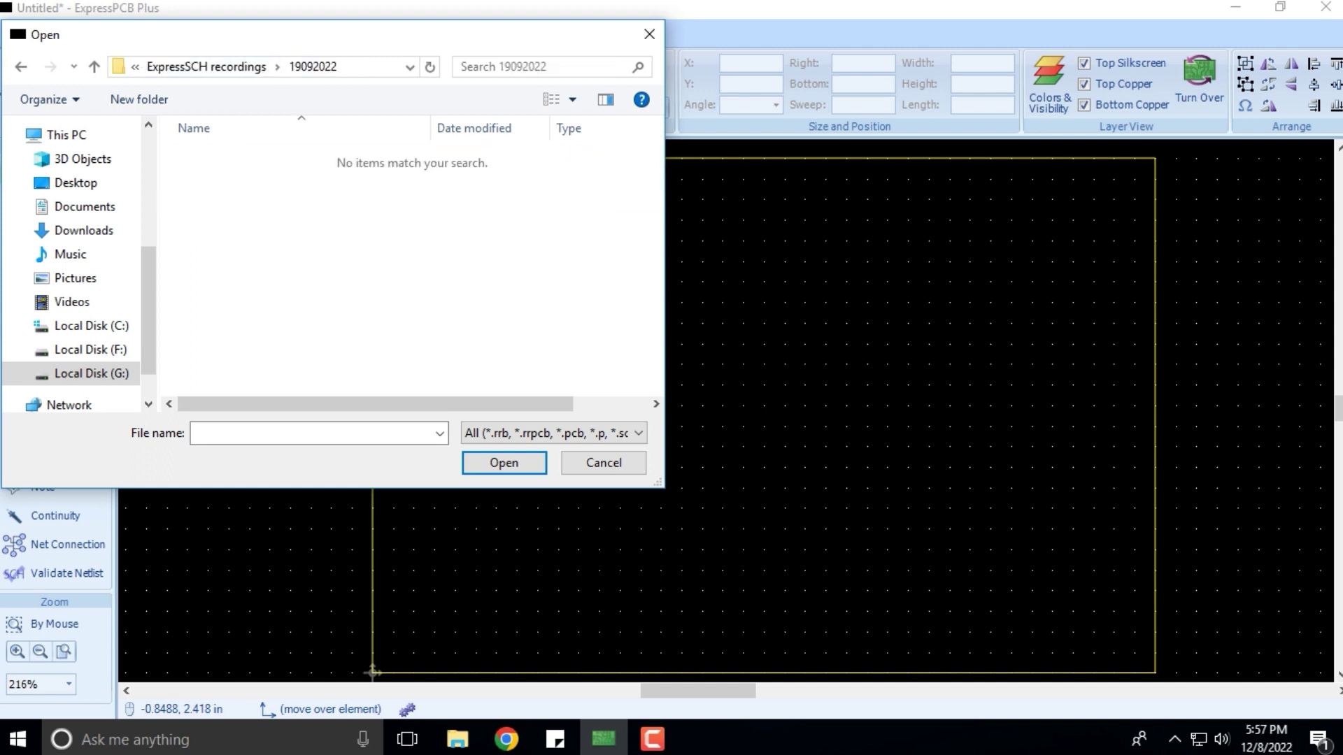
{"action": "left_click", "coordinate": [217, 66]}
{"action": "left_click", "coordinate": [222, 199]}
{"action": "double_click", "coordinate": [222, 199]}
{"action": "left_click", "coordinate": [213, 66]}
{"action": "left_click", "coordinate": [75, 182]}
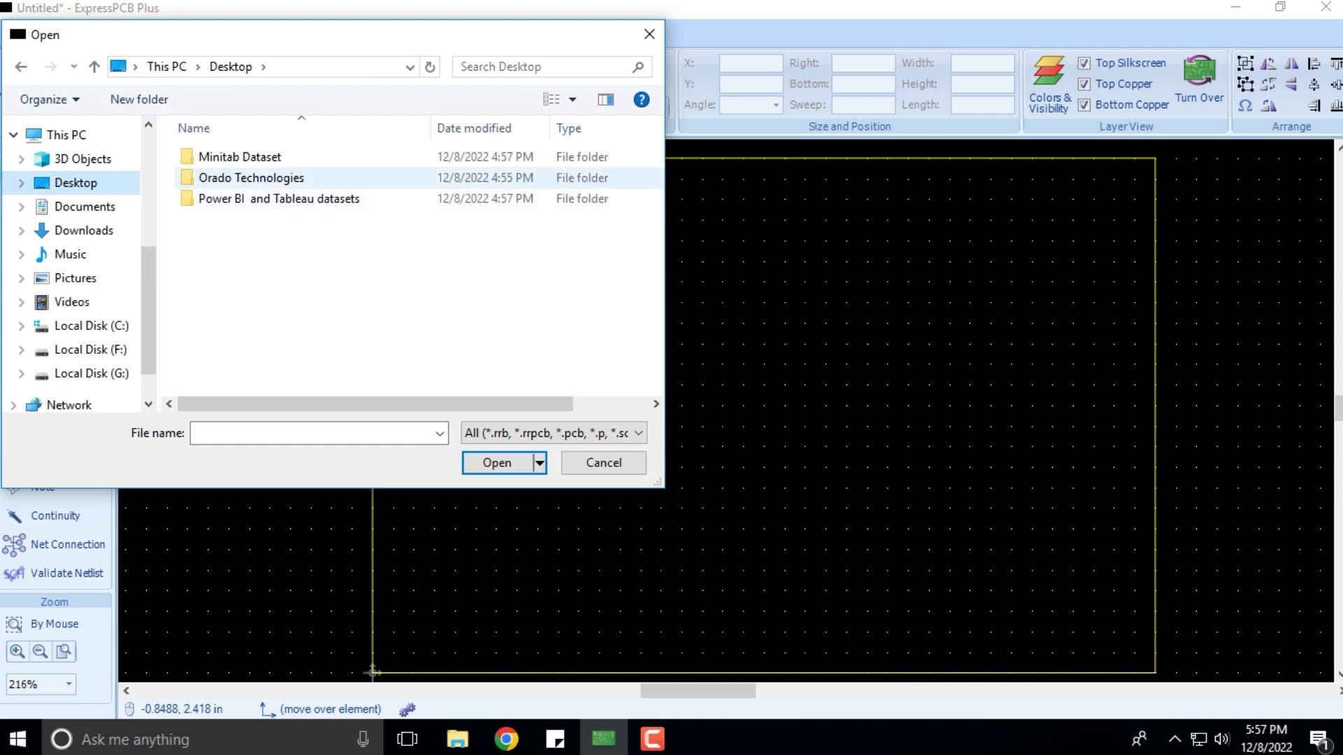
Link Power Supply.sch from the Electronics Schematic folder inside the desktop backup on Local Disk (F:) to the board
{"action": "left_click", "coordinate": [90, 349]}
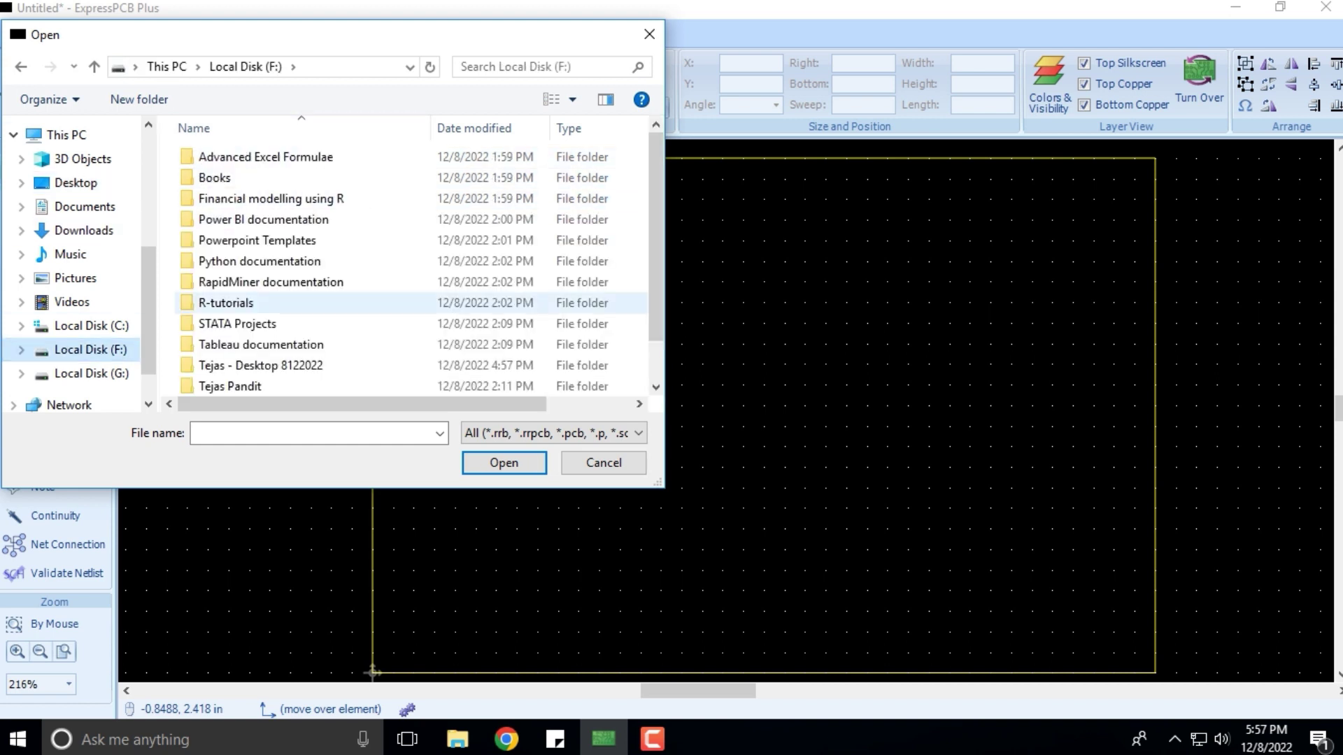
{"action": "scroll", "coordinate": [208, 303], "scroll_direction": "down", "scroll_amount": 1}
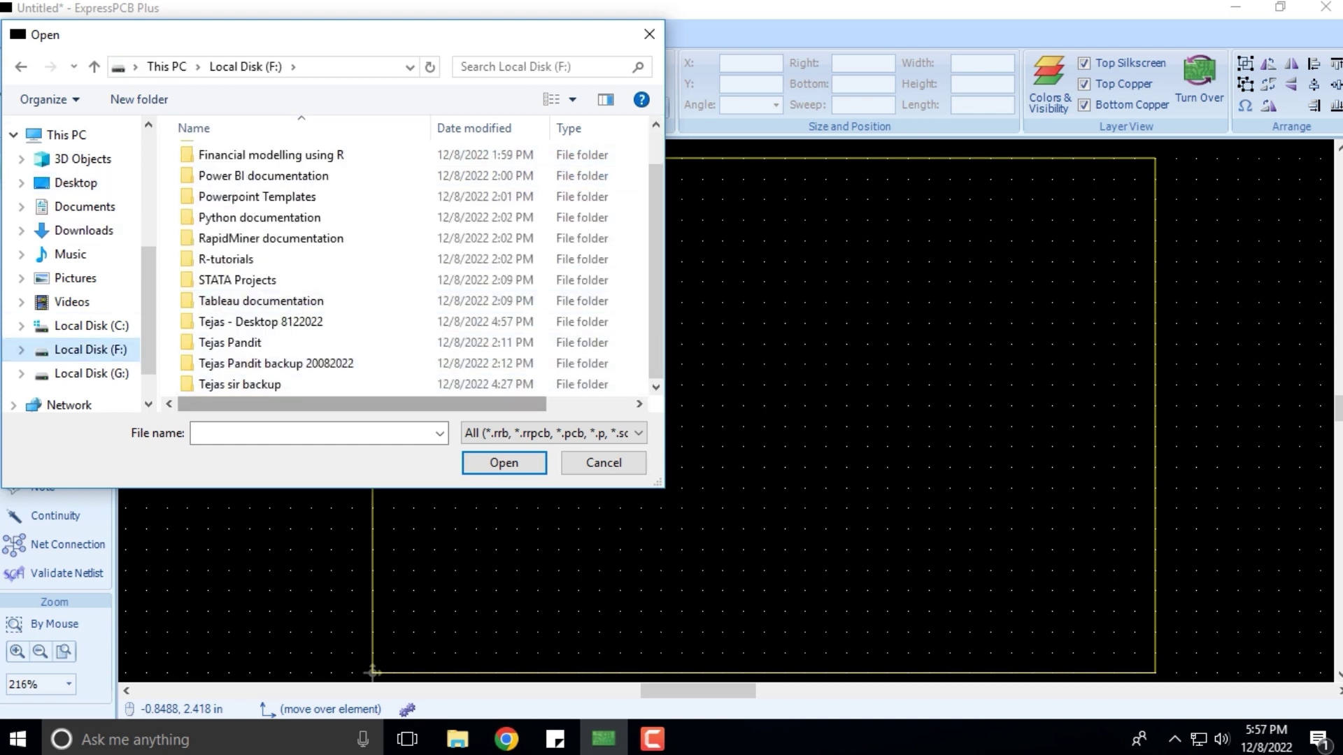
{"action": "left_click", "coordinate": [239, 384]}
{"action": "key", "text": "Return"}
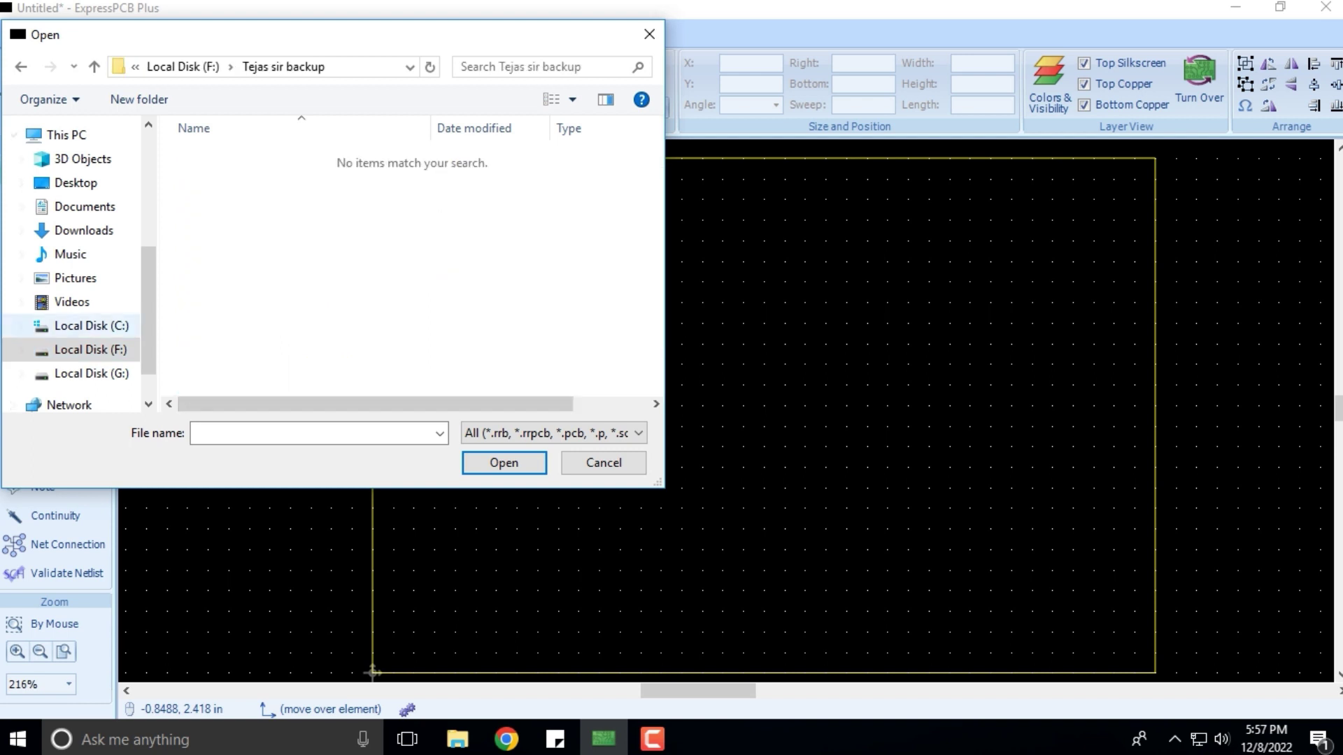
{"action": "left_click", "coordinate": [91, 349]}
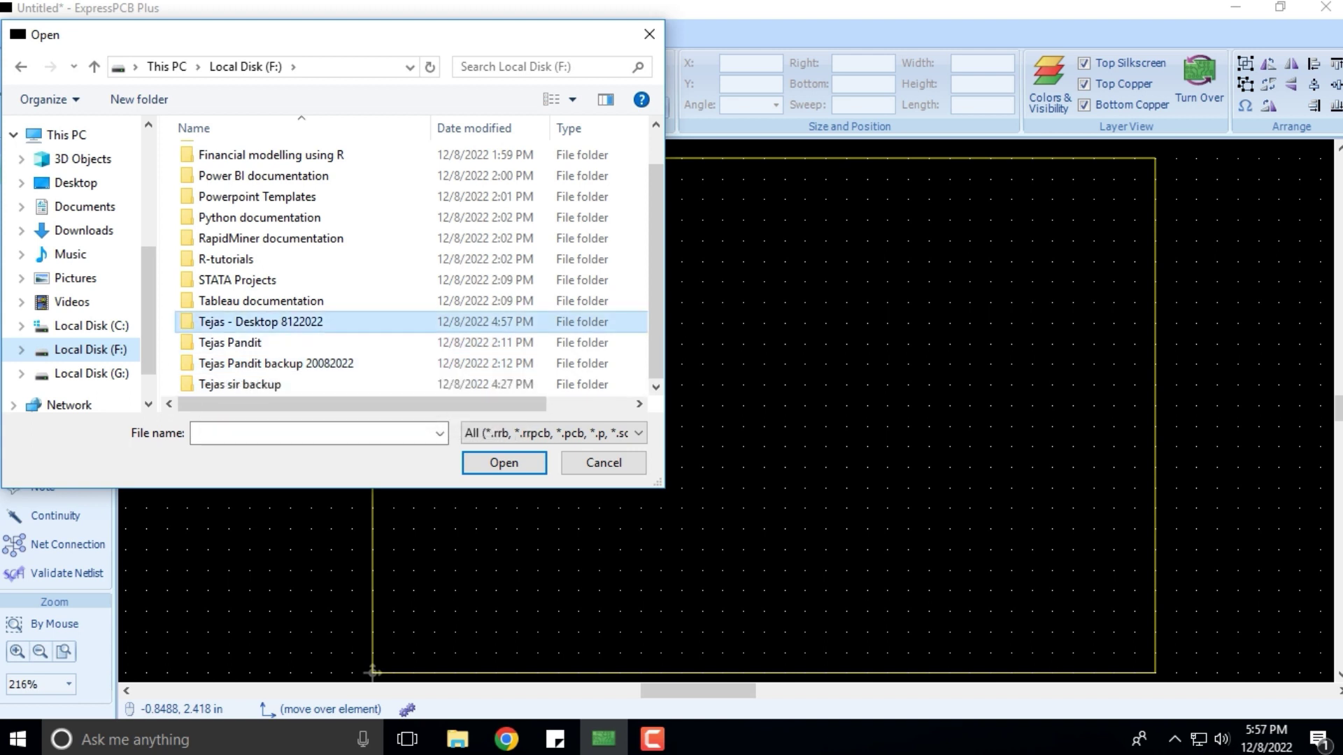
{"action": "double_click", "coordinate": [260, 321]}
{"action": "double_click", "coordinate": [280, 178]}
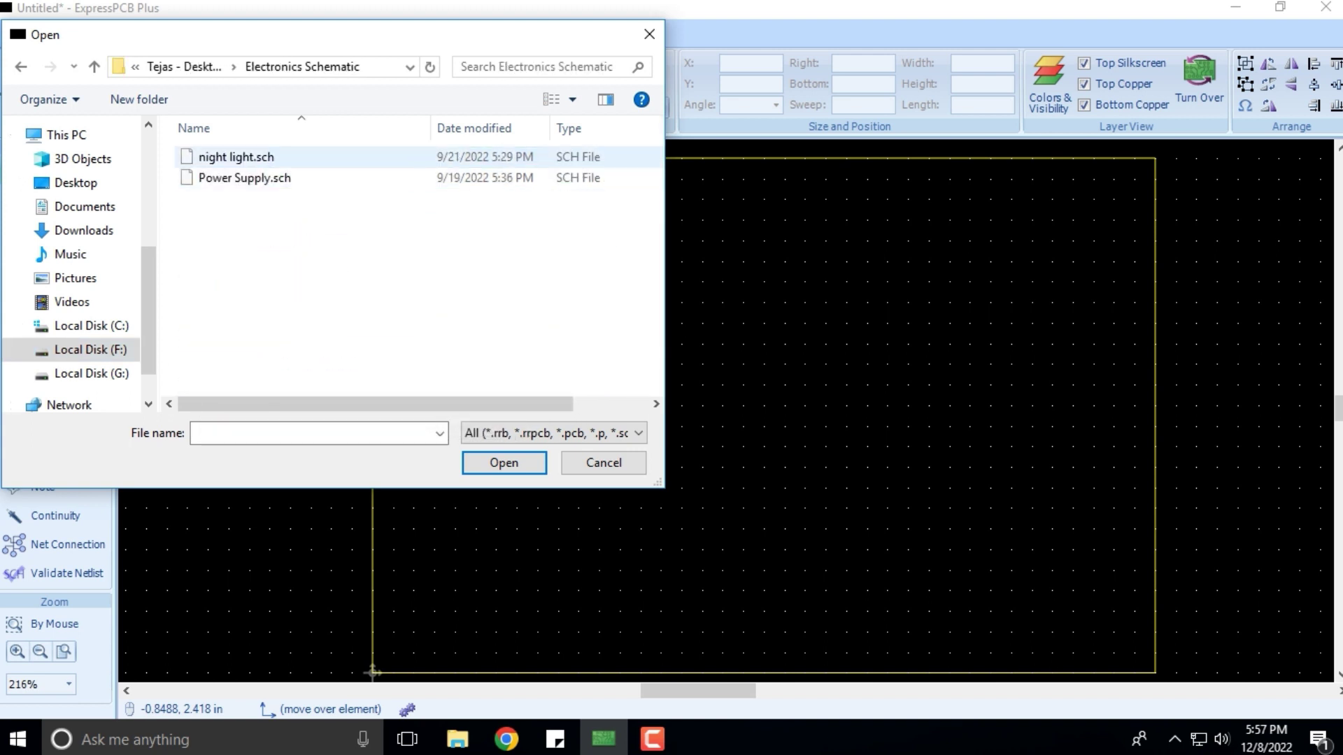
{"action": "left_click", "coordinate": [236, 157]}
{"action": "left_click", "coordinate": [244, 177]}
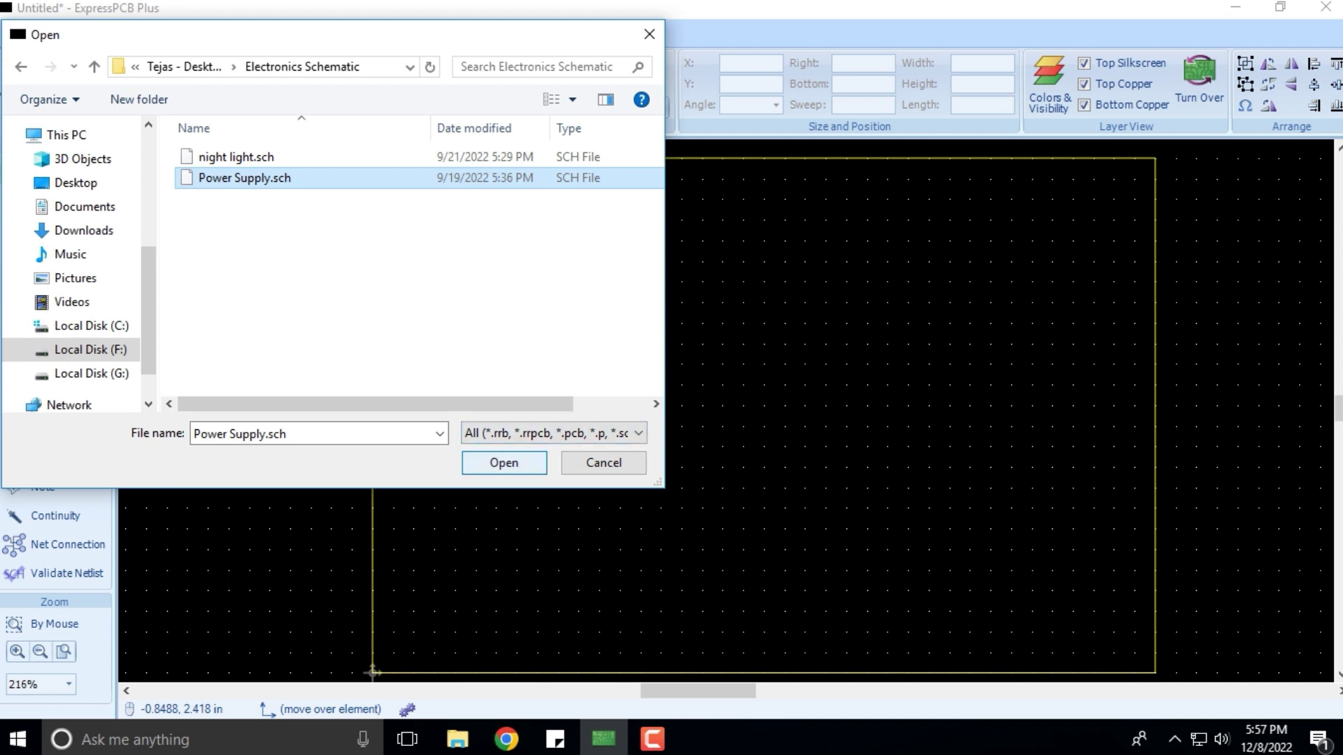
{"action": "left_click", "coordinate": [504, 462]}
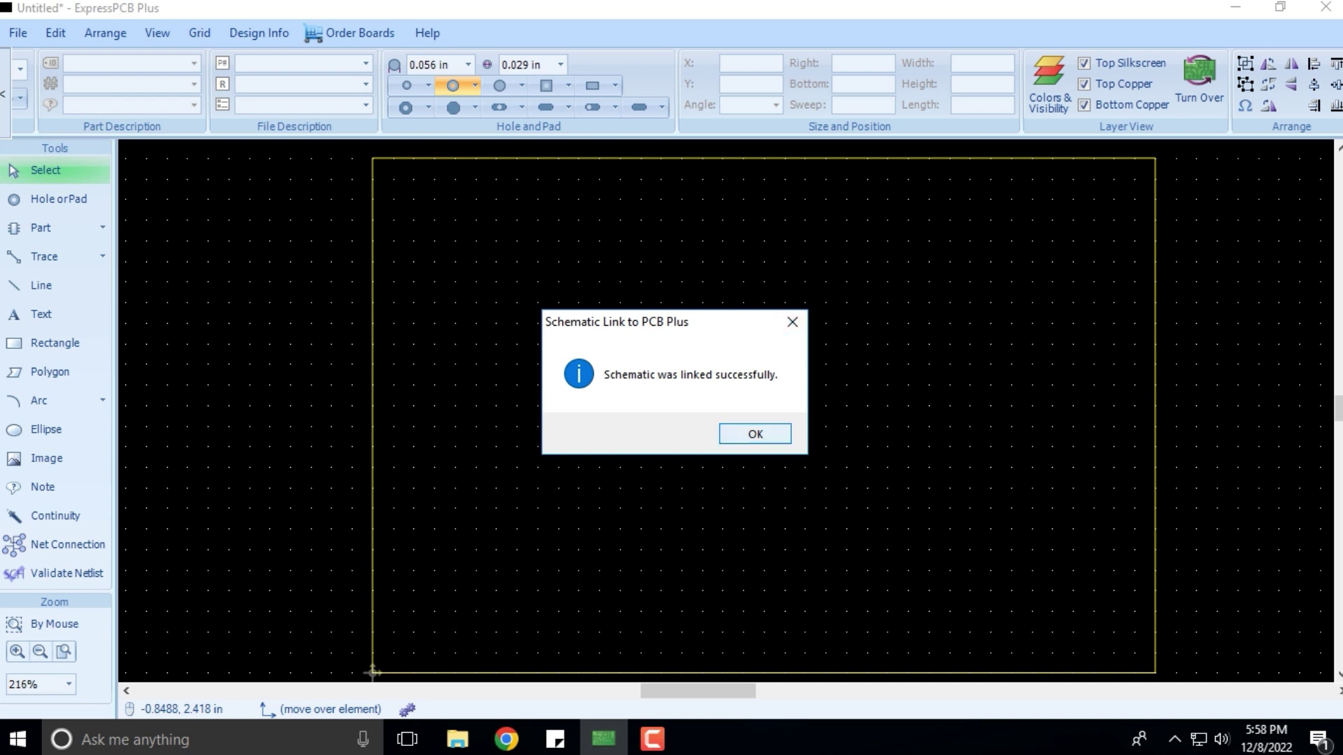
{"action": "left_click", "coordinate": [756, 433]}
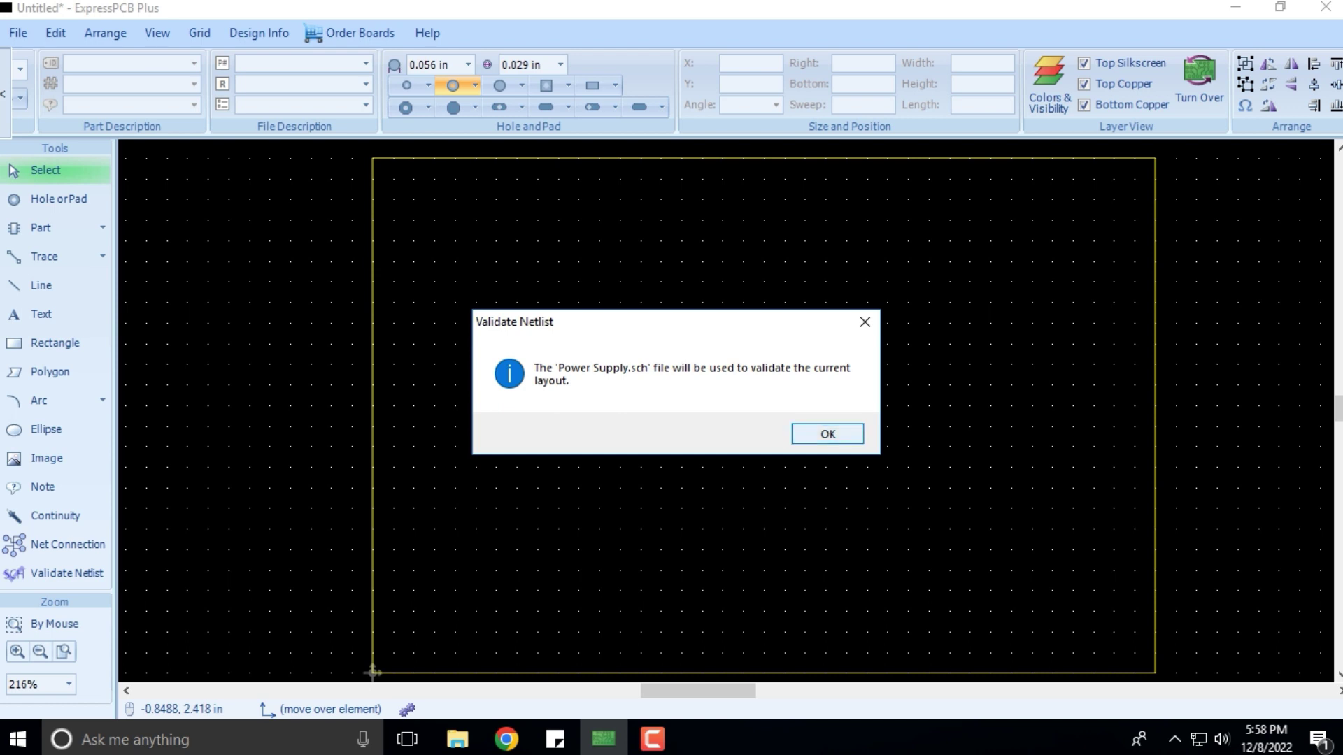
Validate the board's netlist against Power Supply.sch, and repeat the validation without choosing another schematic
{"action": "left_click", "coordinate": [827, 433]}
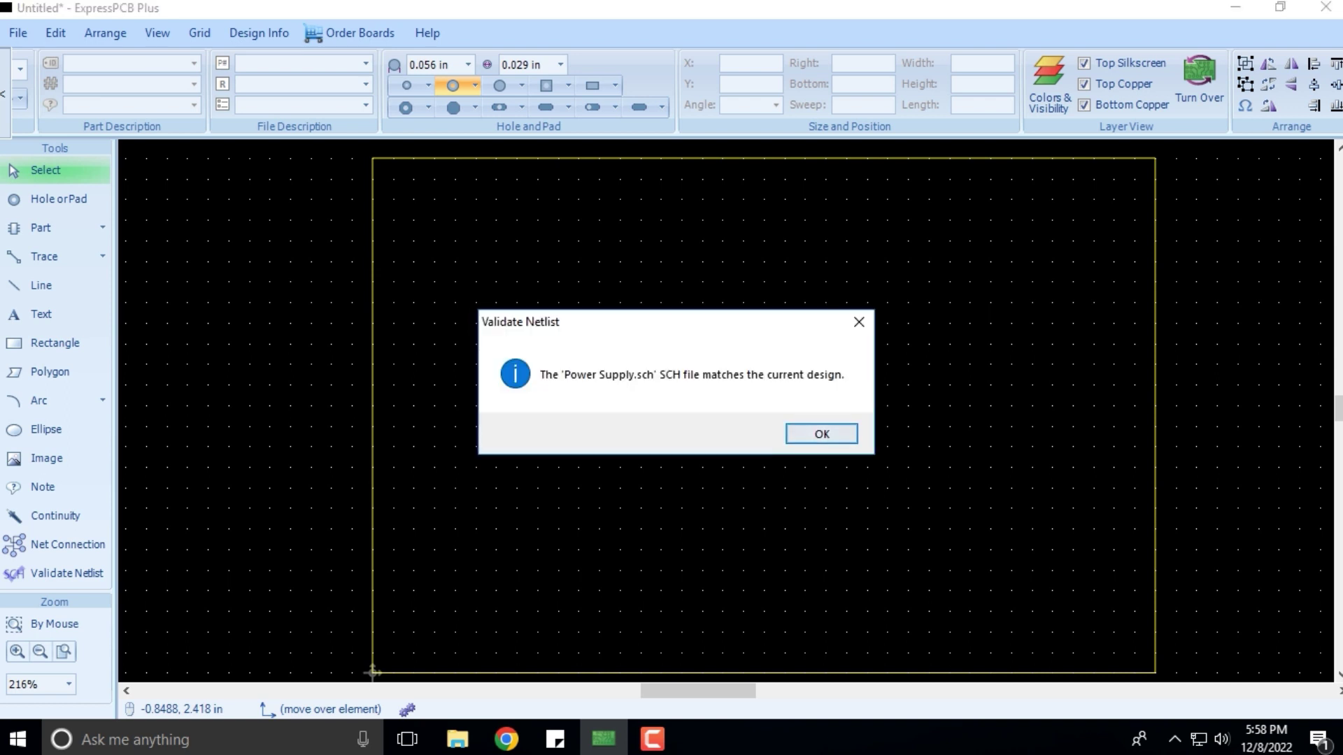
{"action": "left_click", "coordinate": [822, 435]}
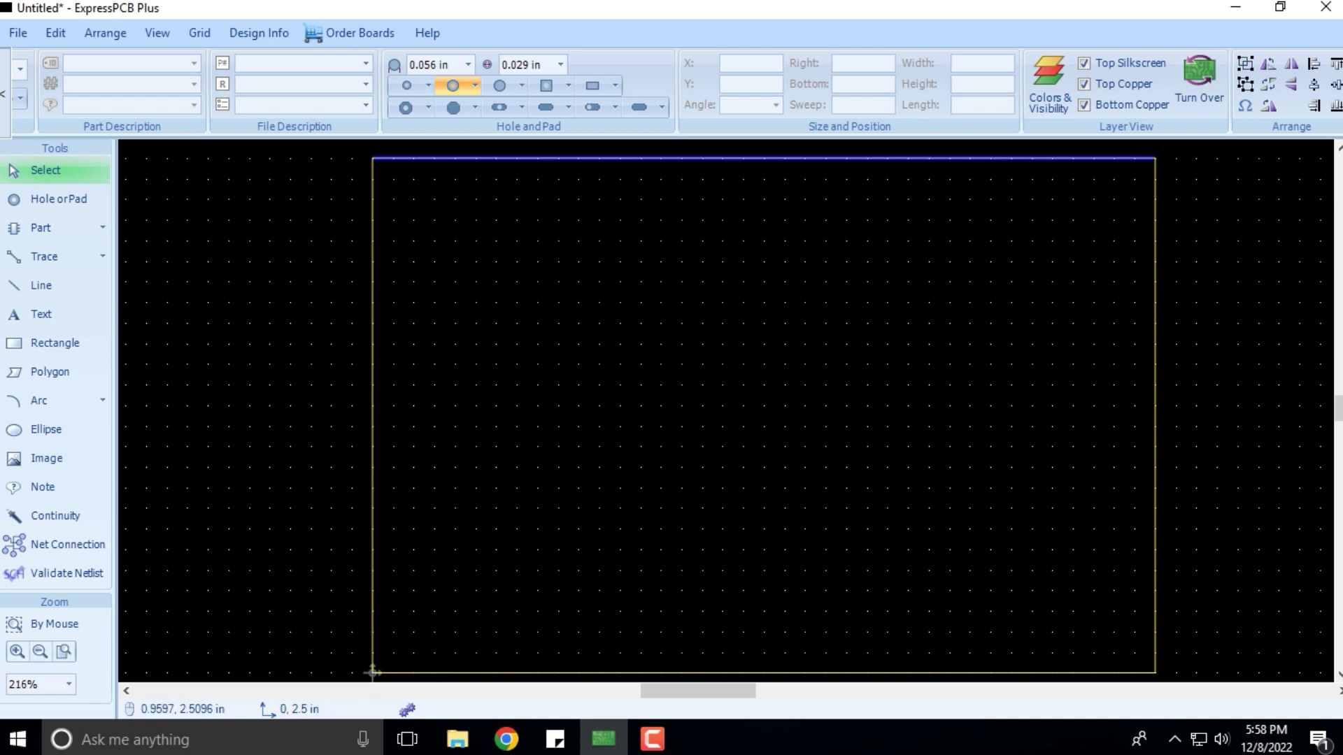
{"action": "left_click", "coordinate": [18, 33]}
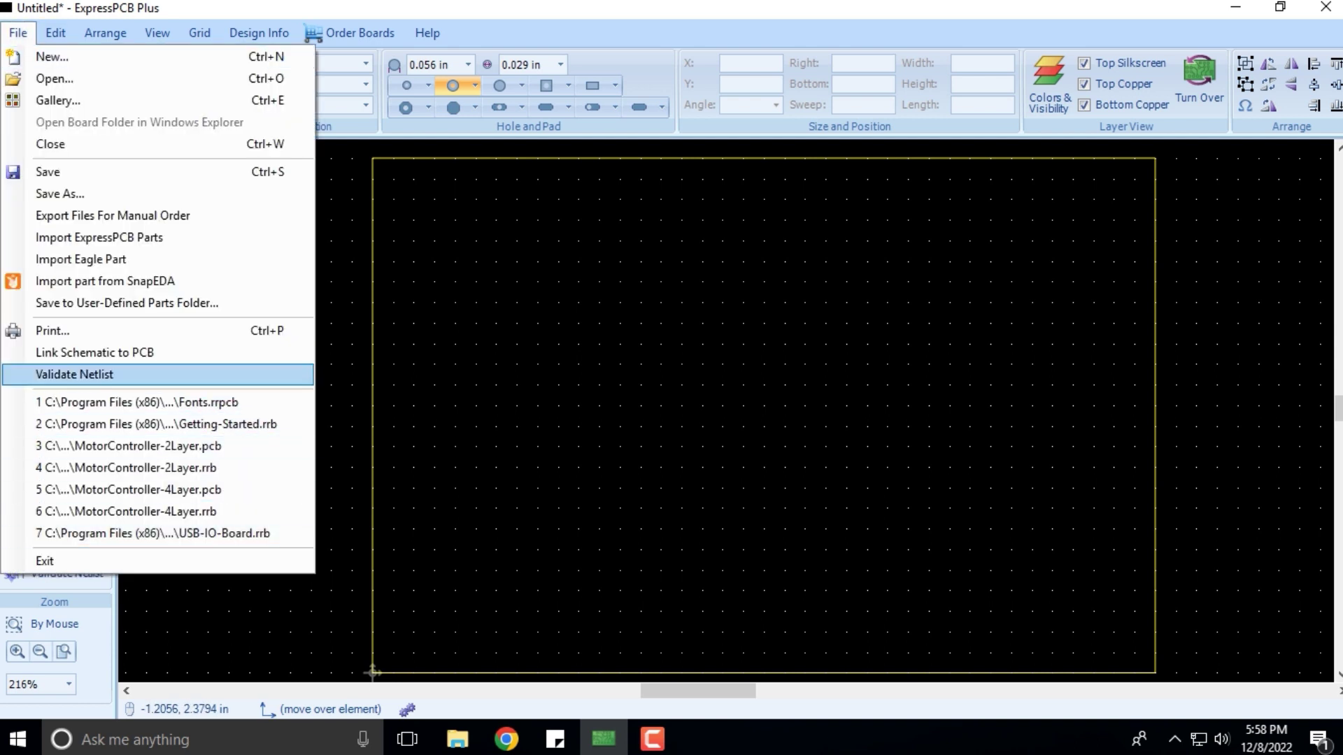
{"action": "left_click", "coordinate": [74, 374]}
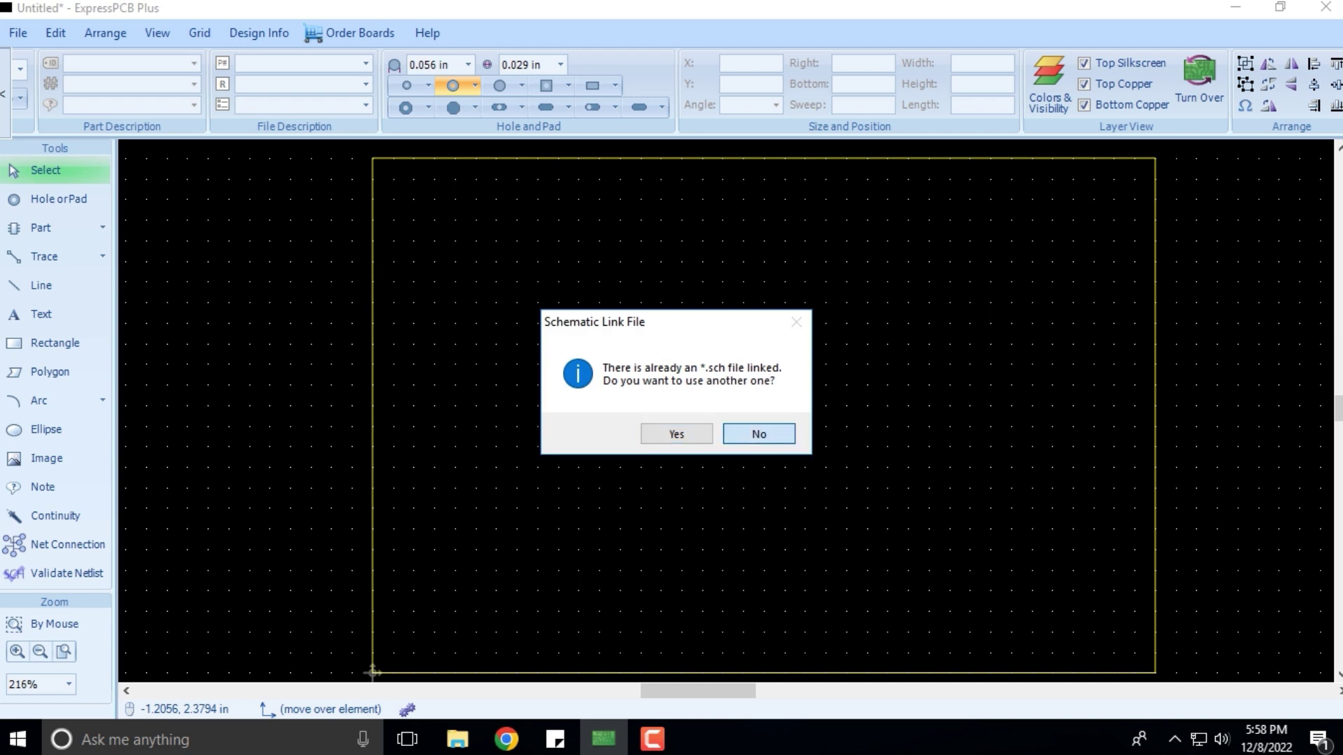
{"action": "left_click", "coordinate": [759, 433]}
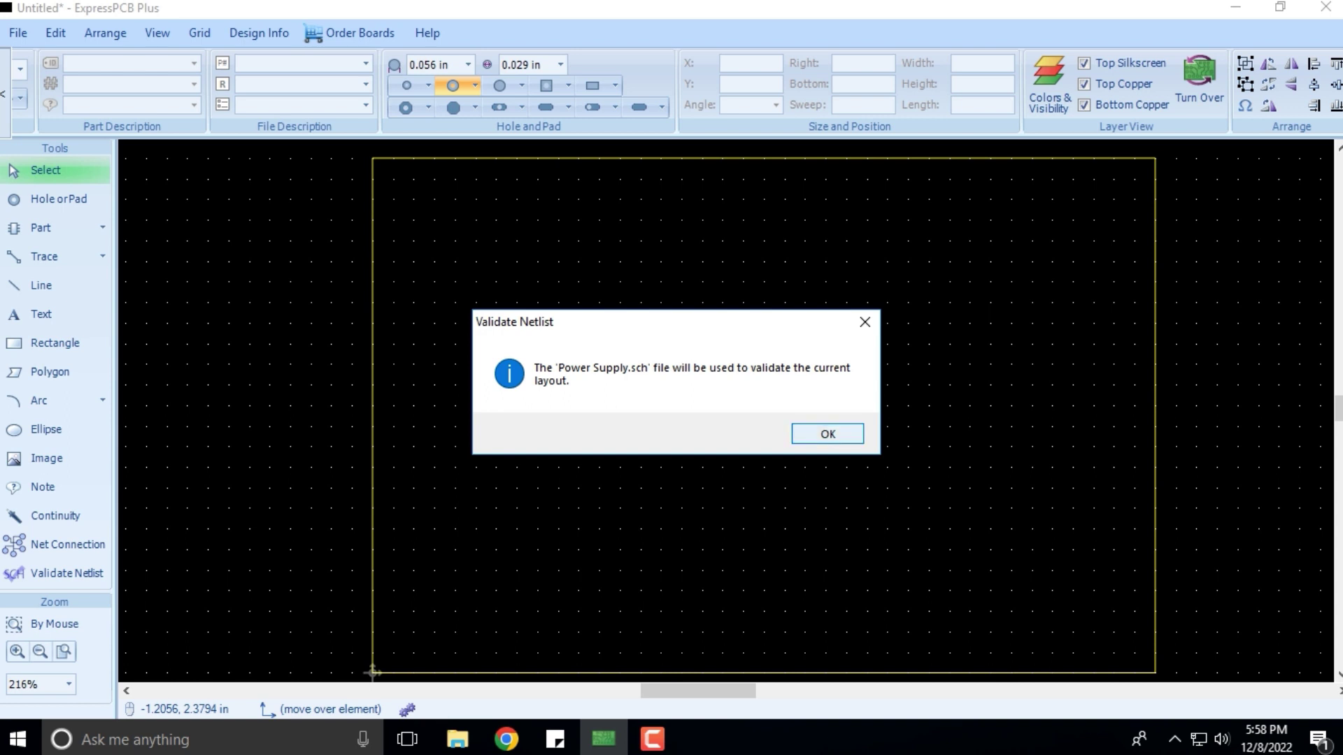
{"action": "left_click", "coordinate": [828, 434]}
{"action": "left_click", "coordinate": [807, 435]}
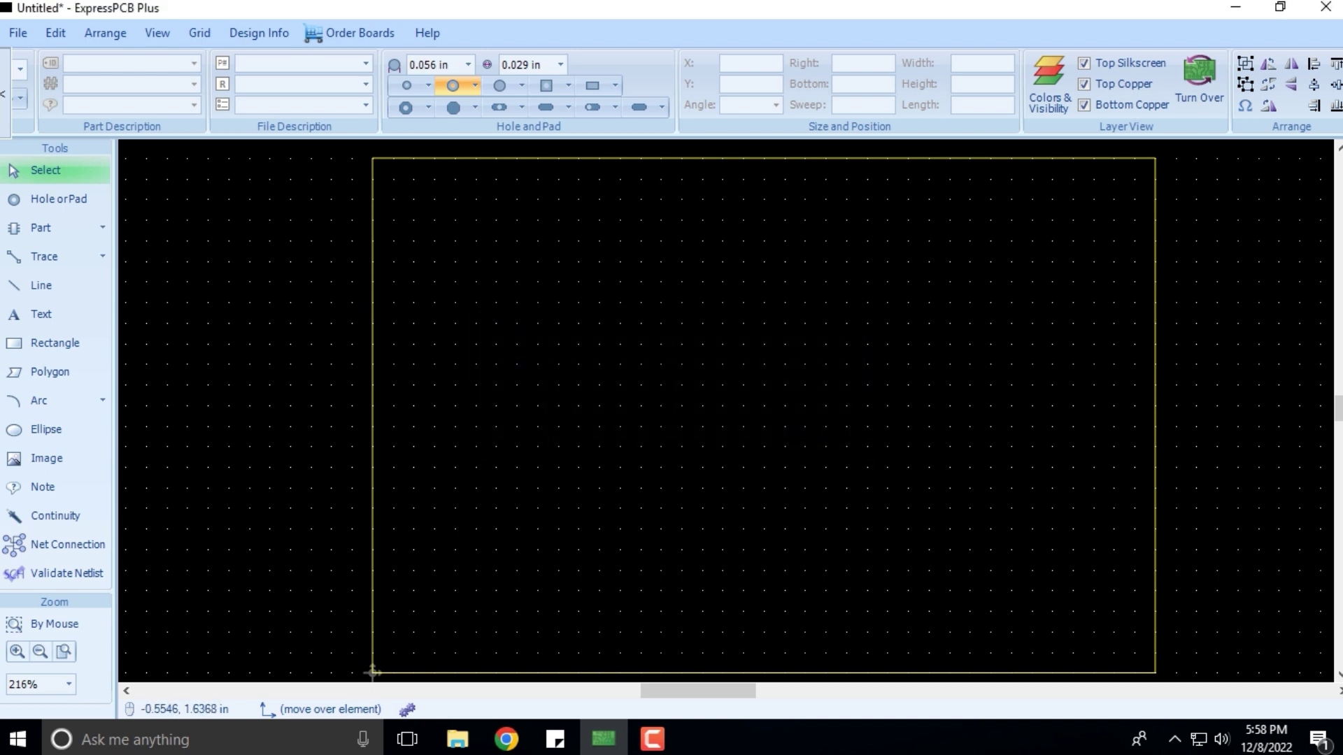
{"action": "left_click", "coordinate": [19, 32]}
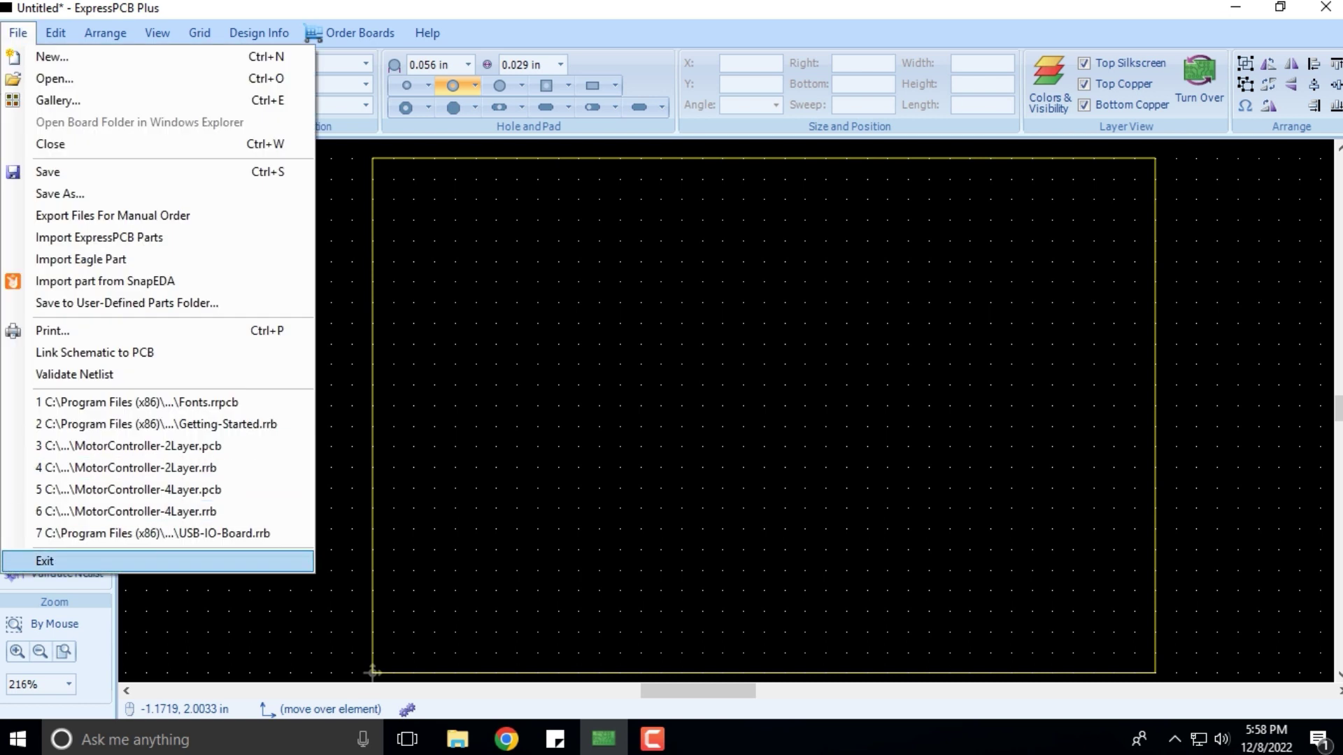
{"action": "left_click", "coordinate": [711, 387]}
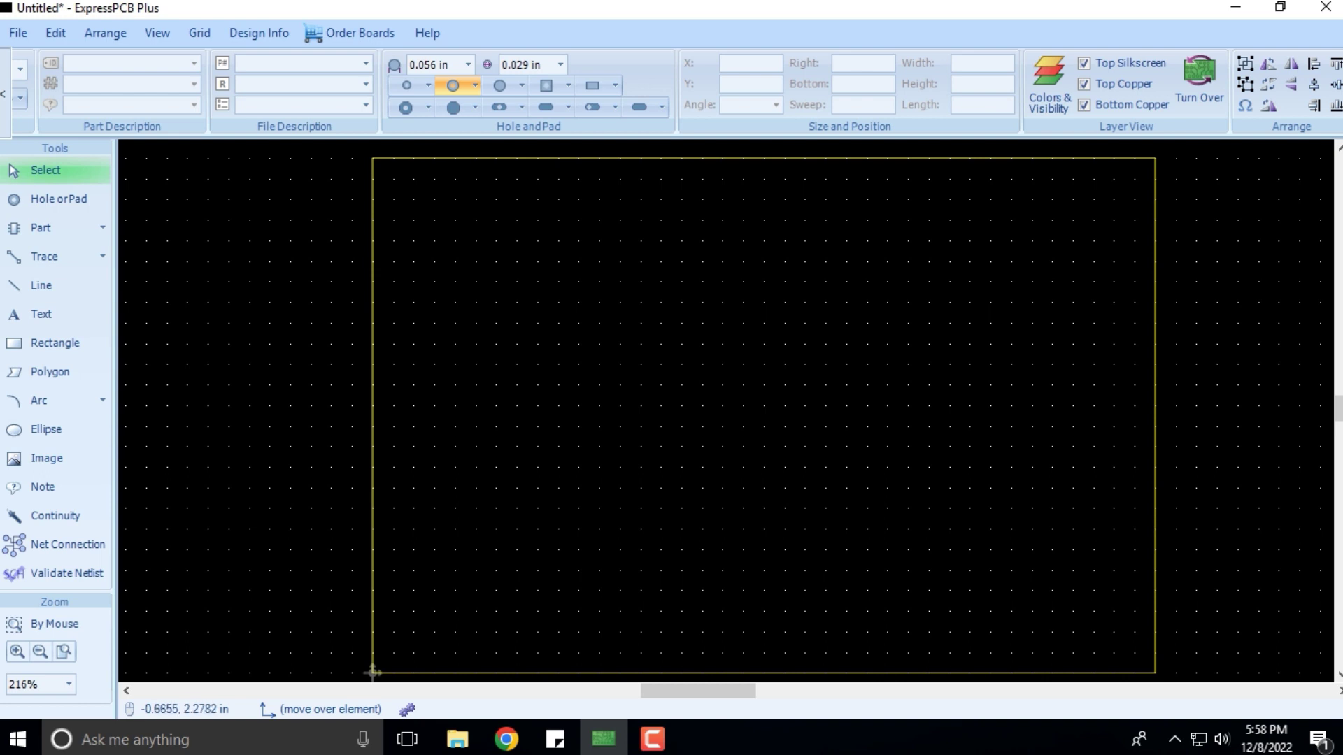
{"action": "left_click", "coordinate": [18, 33]}
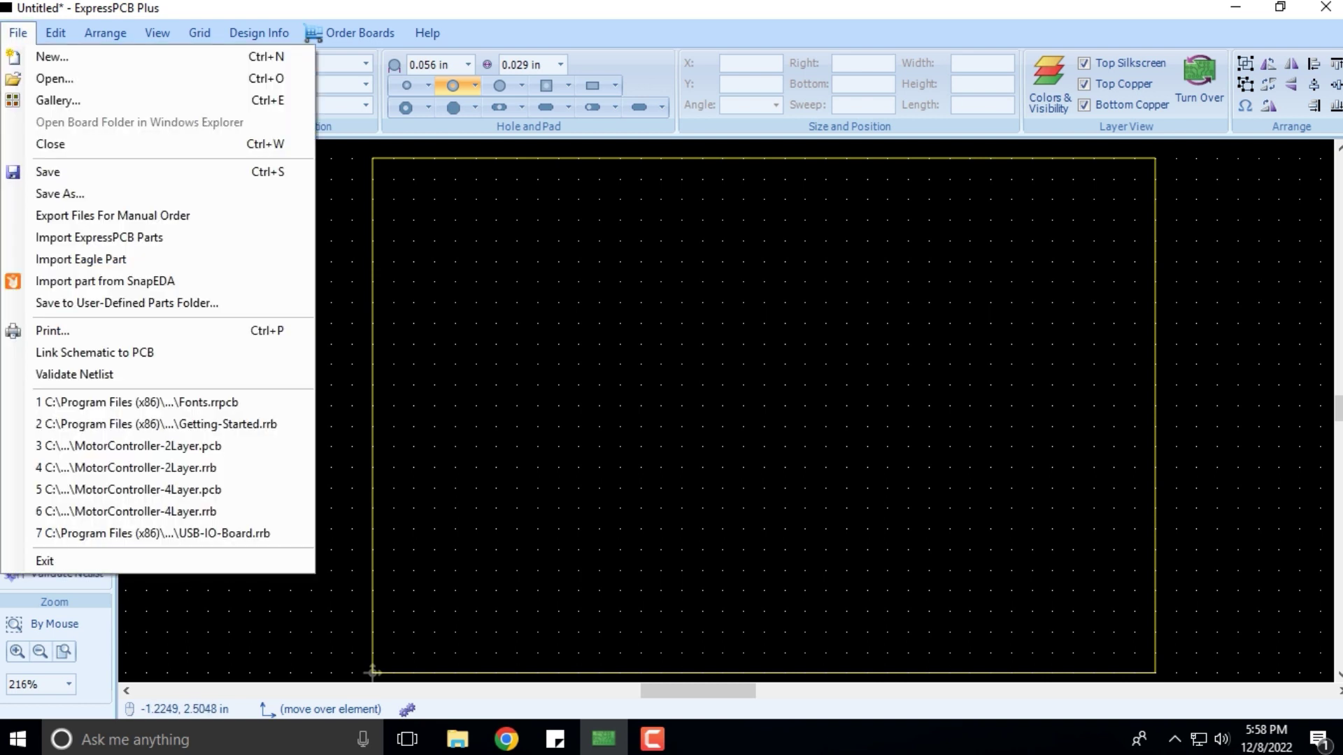
{"action": "left_click", "coordinate": [55, 33]}
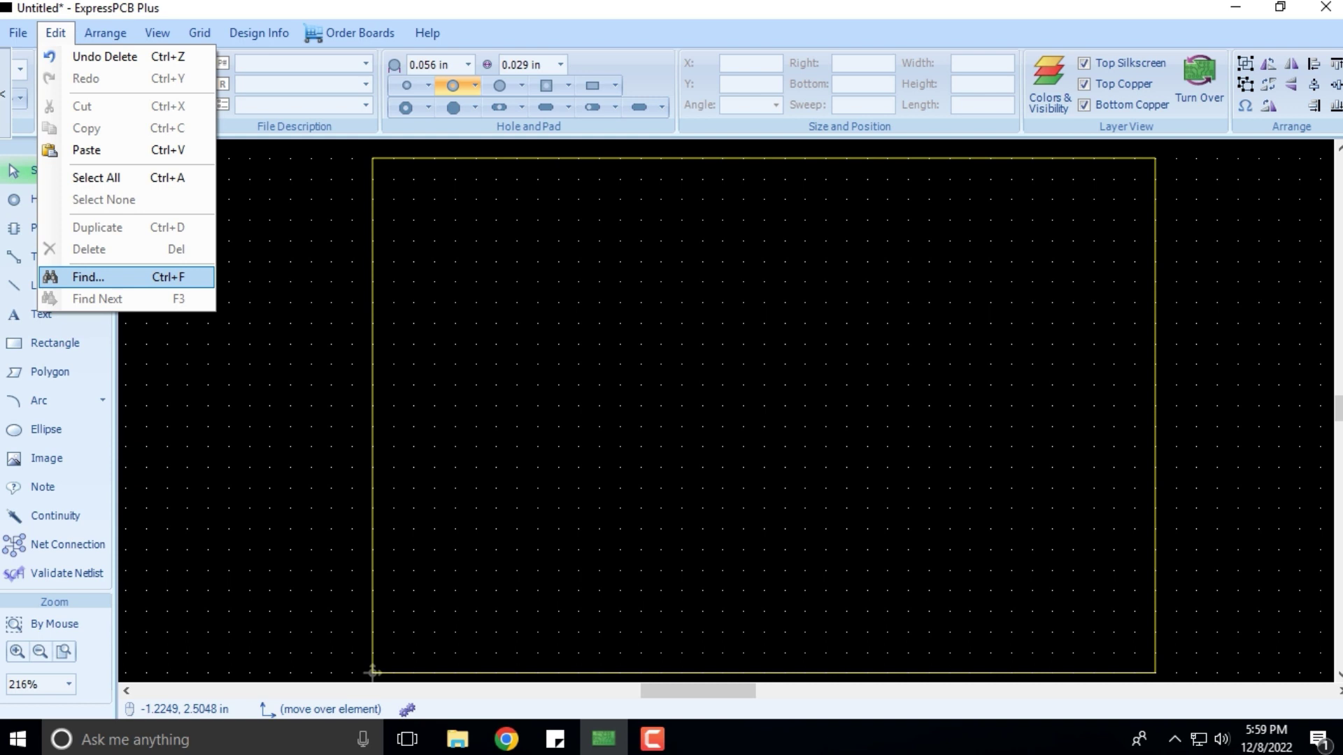
{"action": "left_click", "coordinate": [259, 263]}
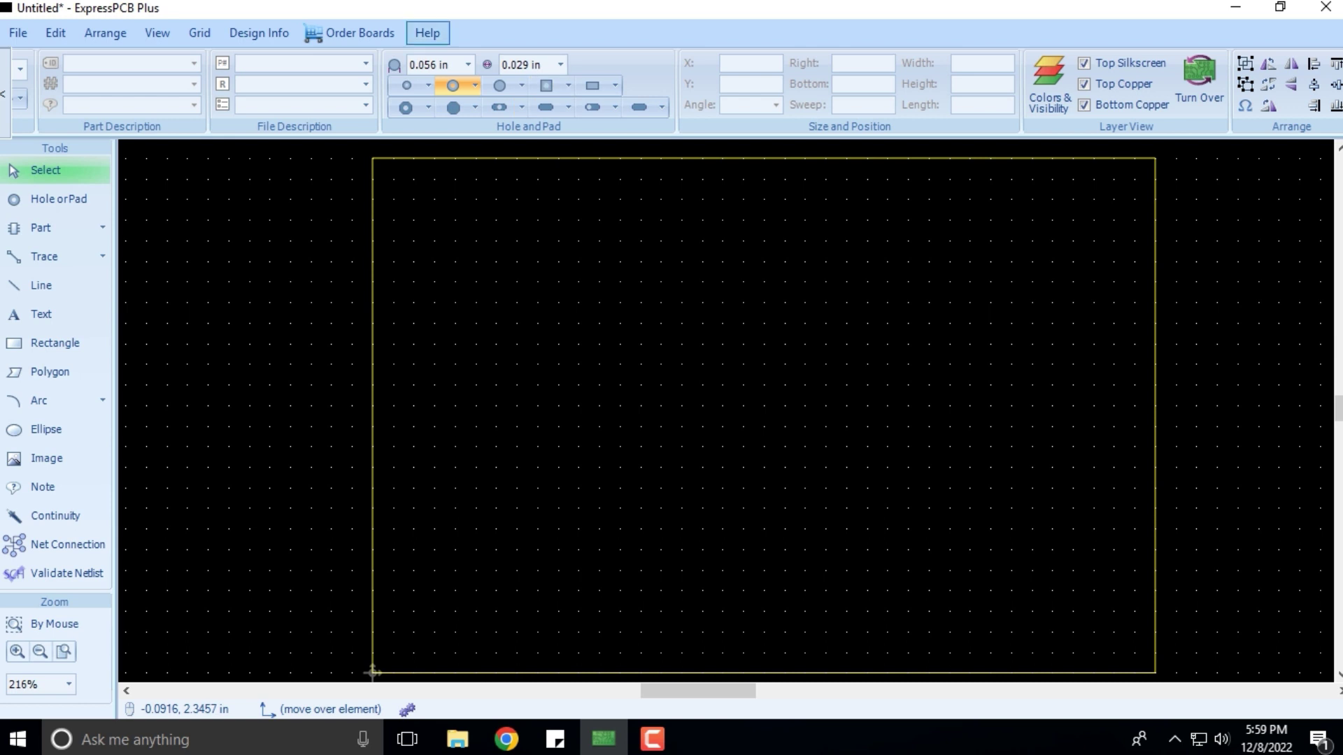
{"action": "left_click", "coordinate": [427, 33]}
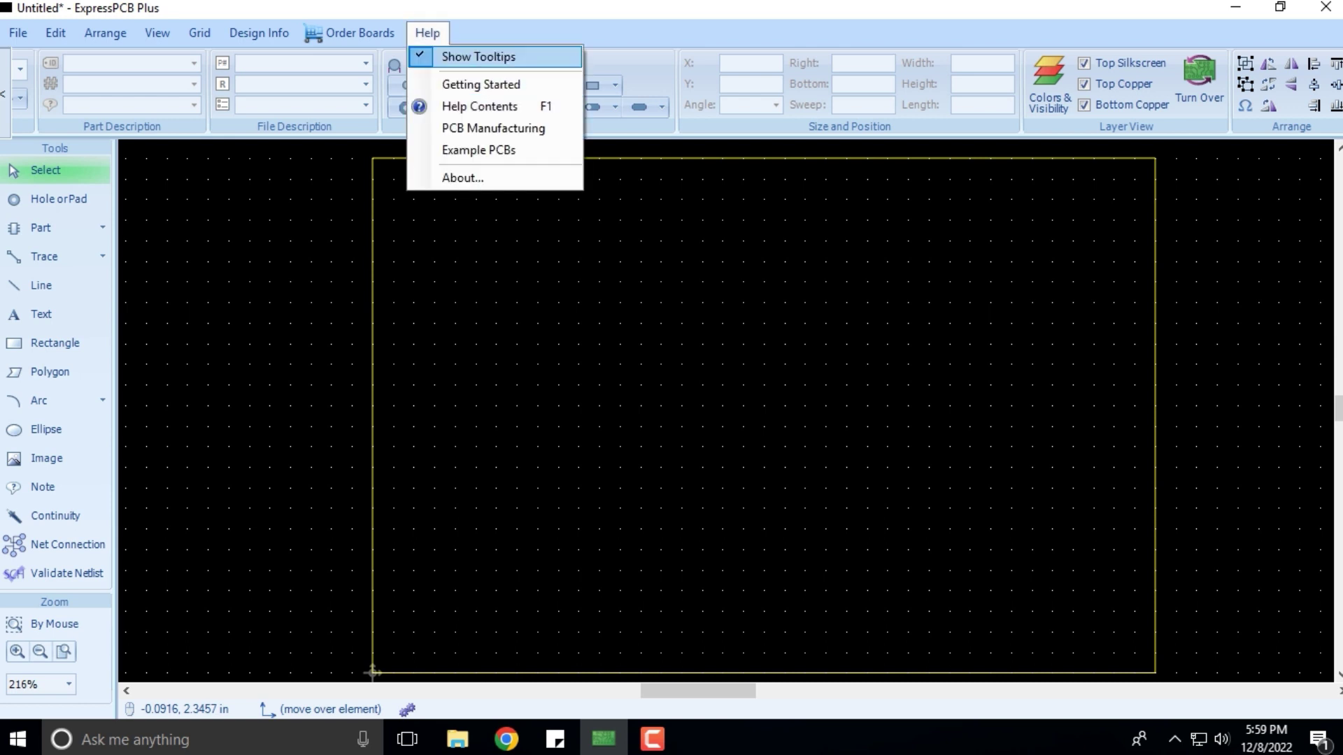
{"action": "key", "text": "Down"}
{"action": "key", "text": "Down"}
{"action": "key", "text": "Down"}
{"action": "key", "text": "Down"}
{"action": "key", "text": "Down"}
{"action": "key", "text": "Down"}
{"action": "key", "text": "Down"}
{"action": "key", "text": "Down"}
{"action": "key", "text": "Down"}
{"action": "key", "text": "Down"}
{"action": "key", "text": "Down"}
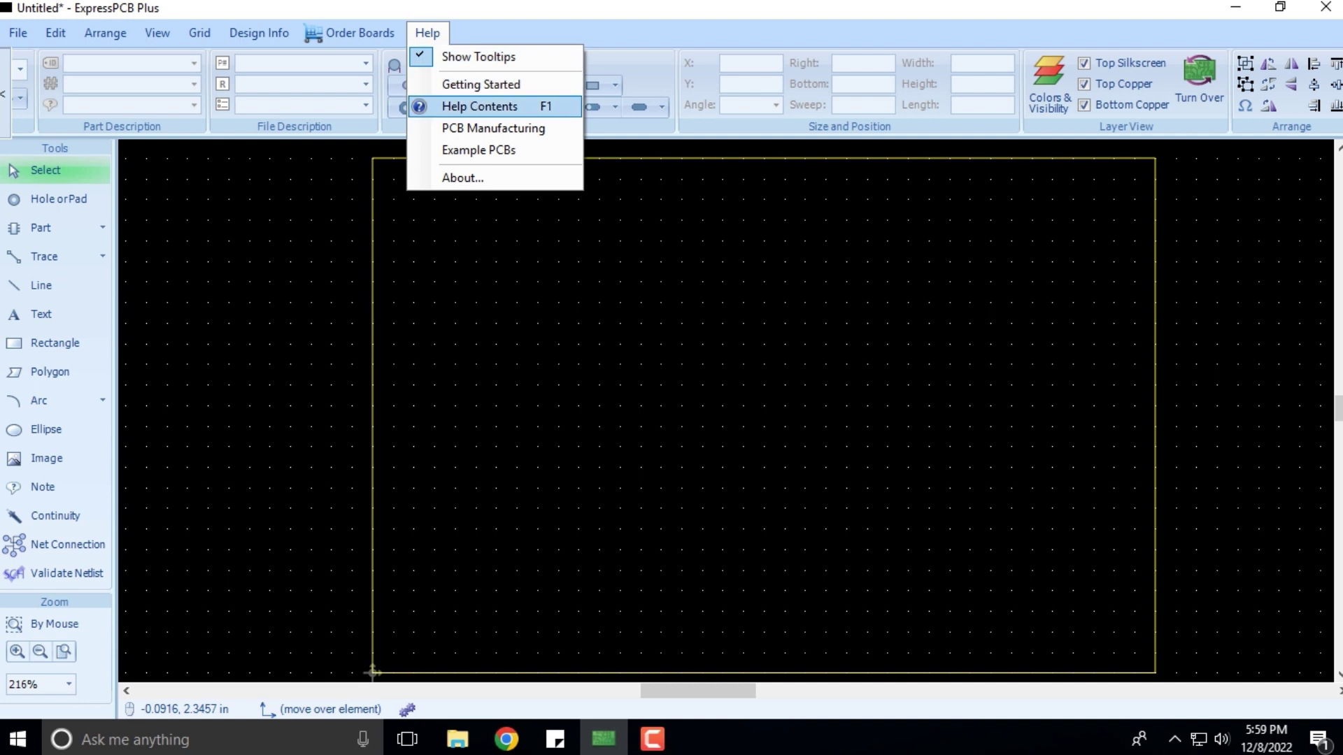
Open the Getting Started guide, skim its sections on board size, parts, holes, traces and text labels, and close it
{"action": "key", "text": "Down"}
{"action": "key", "text": "Down"}
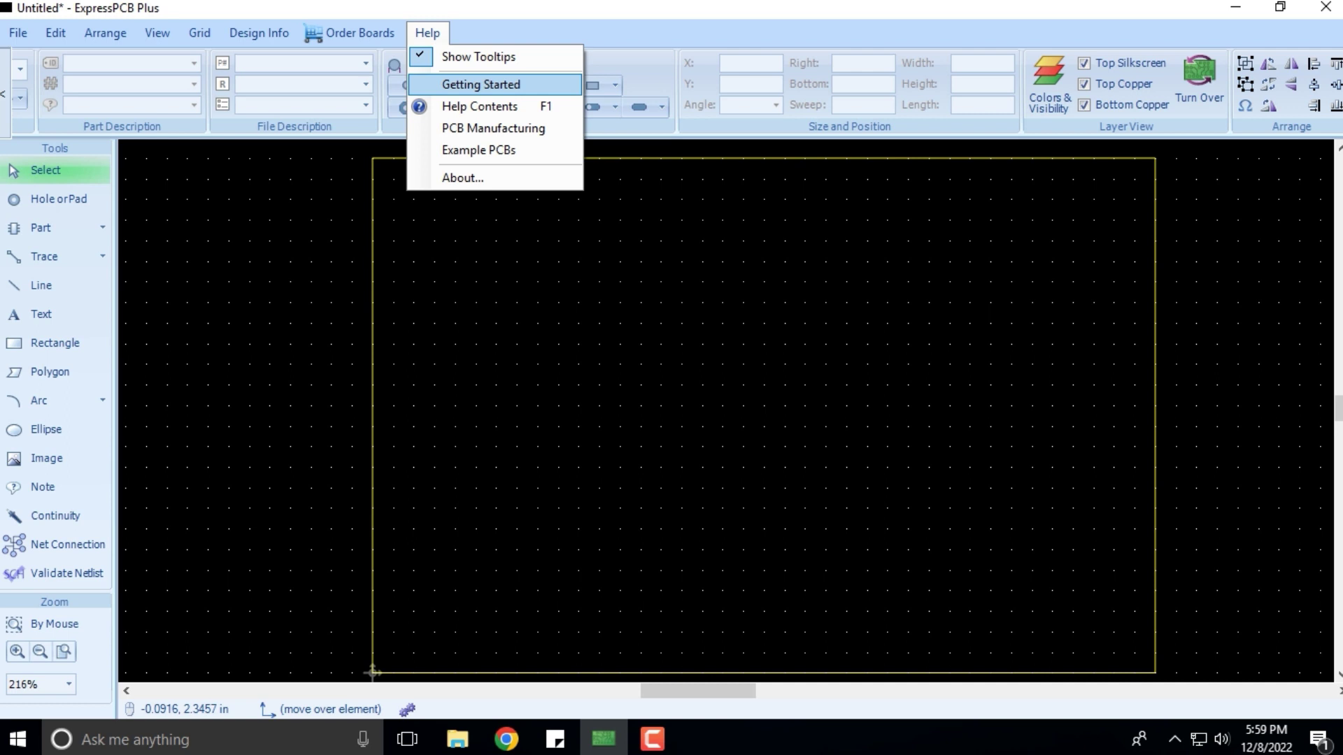
{"action": "key", "text": "Return"}
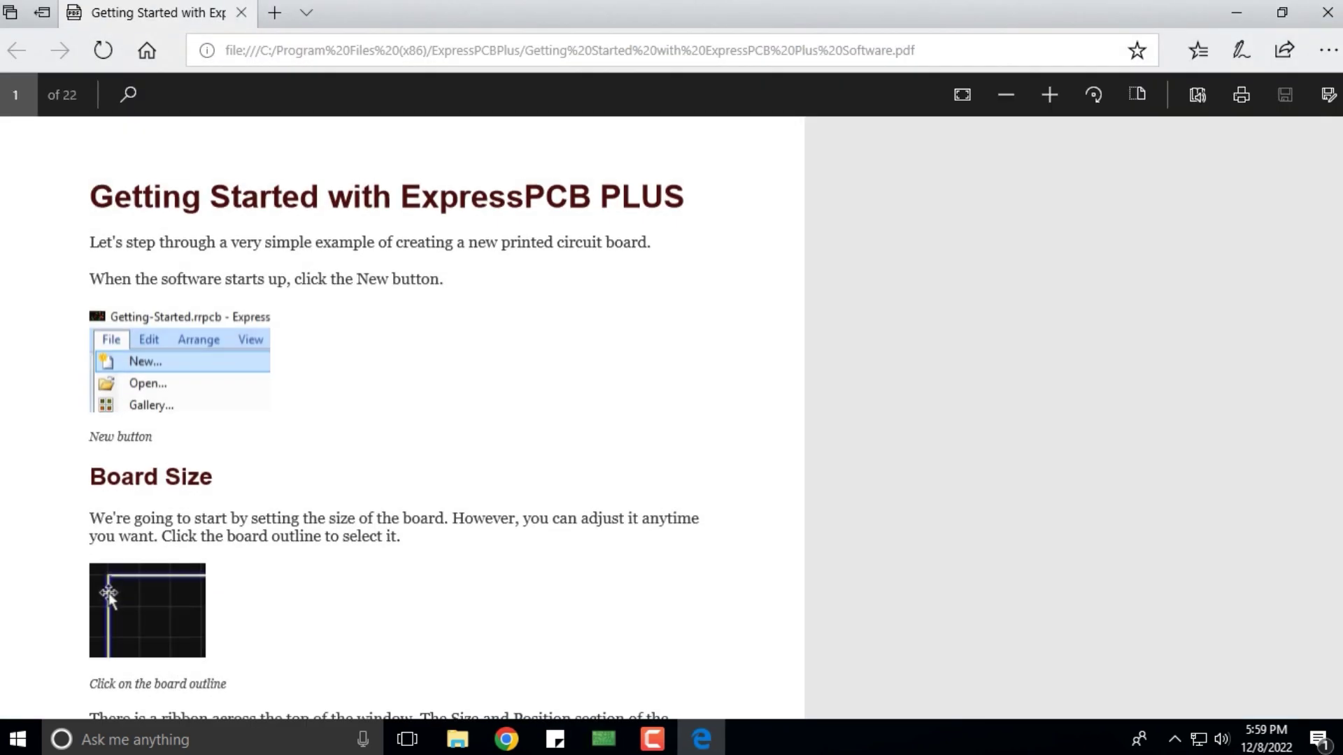
{"action": "scroll", "coordinate": [671, 417], "scroll_direction": "down", "scroll_amount": 8}
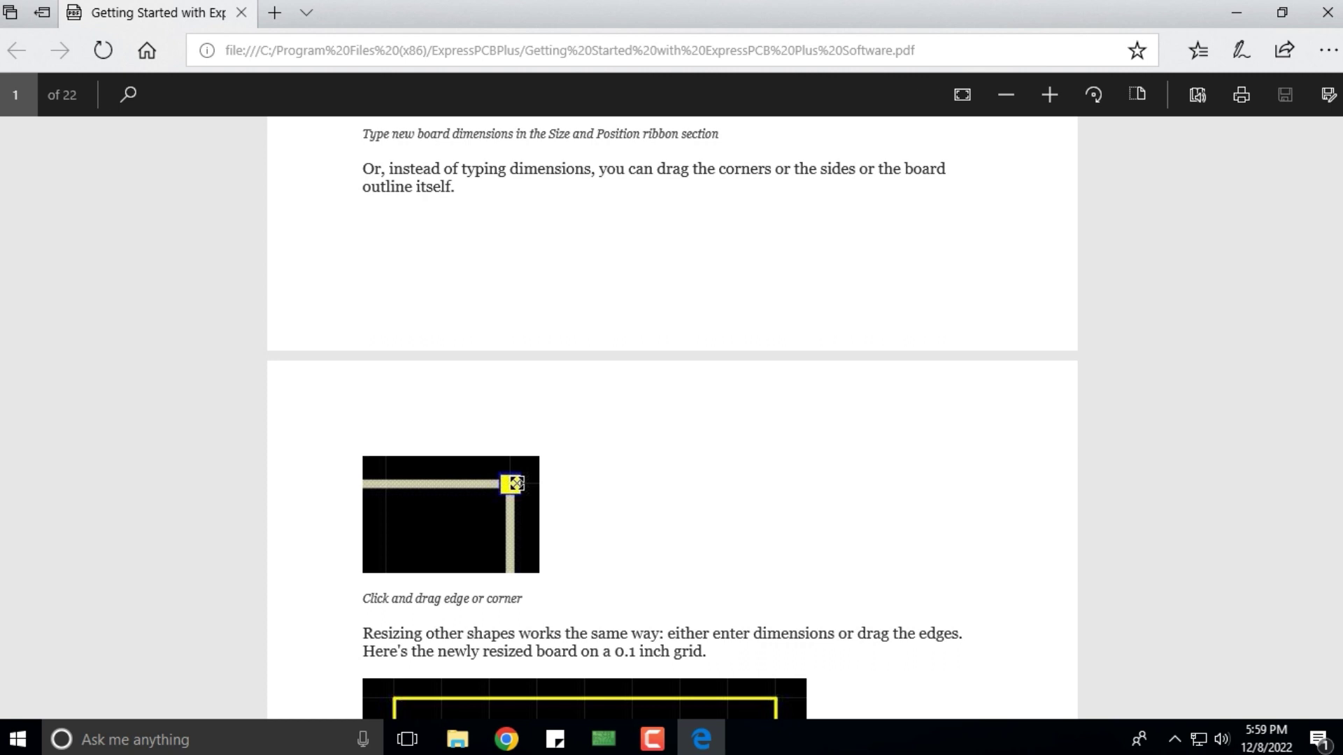
{"action": "scroll", "coordinate": [671, 395], "scroll_direction": "down", "scroll_amount": 15}
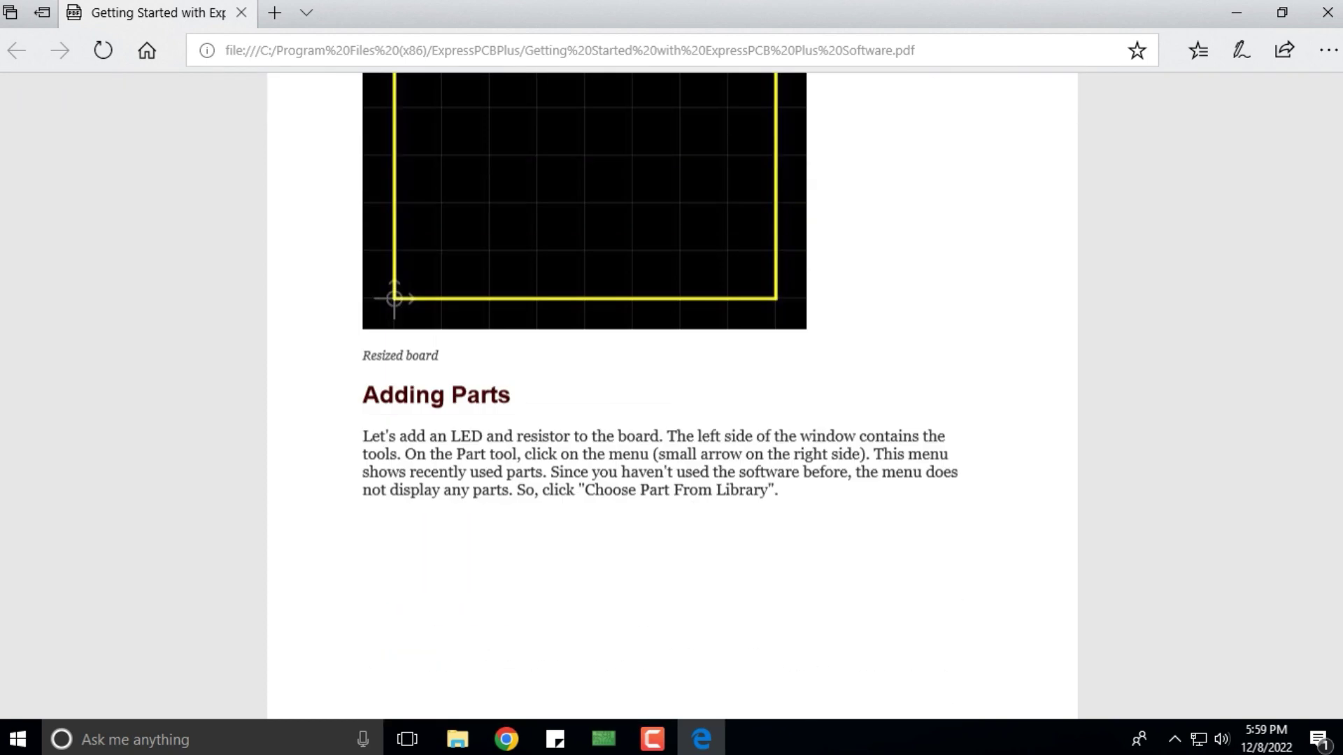
{"action": "scroll", "coordinate": [671, 395], "scroll_direction": "down", "scroll_amount": 20}
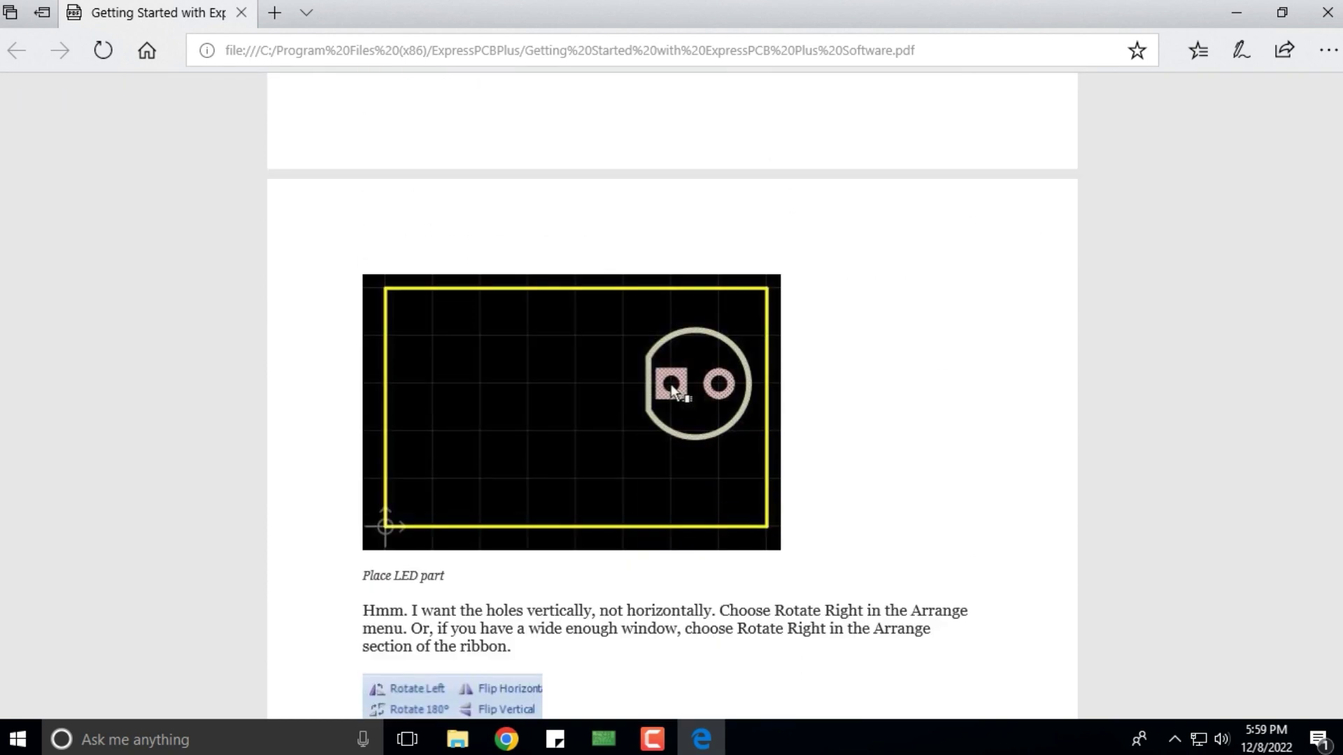
{"action": "scroll", "coordinate": [671, 395], "scroll_direction": "down", "scroll_amount": 20}
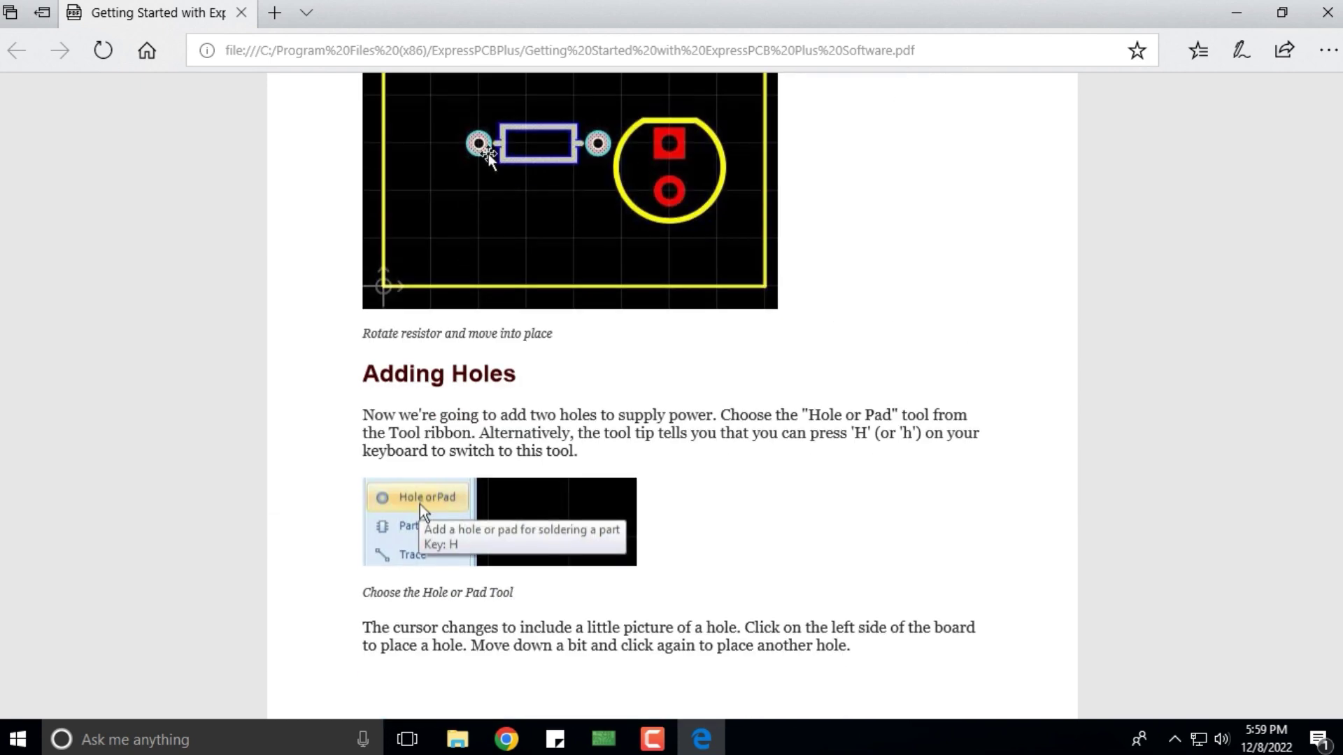
{"action": "scroll", "coordinate": [672, 395], "scroll_direction": "down", "scroll_amount": 15}
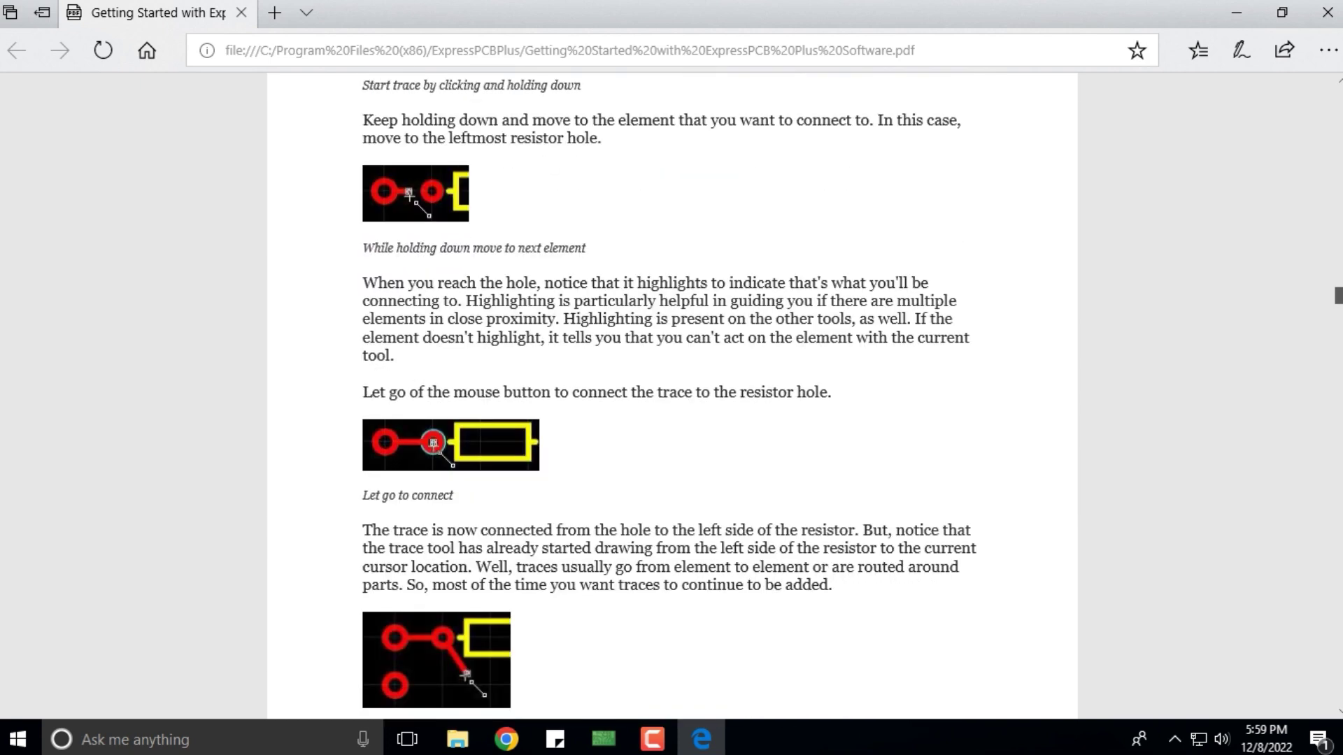
{"action": "scroll", "coordinate": [671, 395], "scroll_direction": "down", "scroll_amount": 8}
{"action": "scroll", "coordinate": [671, 395], "scroll_direction": "down", "scroll_amount": 20}
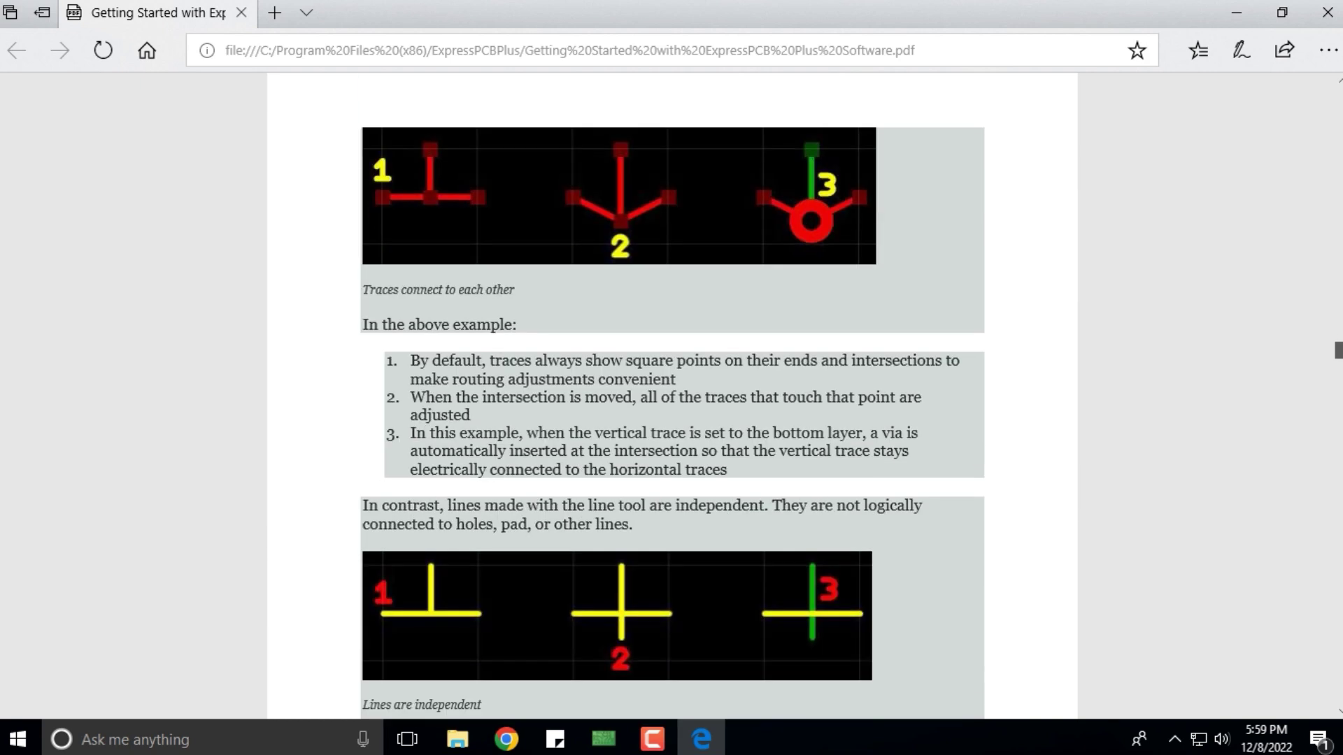
{"action": "scroll", "coordinate": [672, 395], "scroll_direction": "down", "scroll_amount": 15}
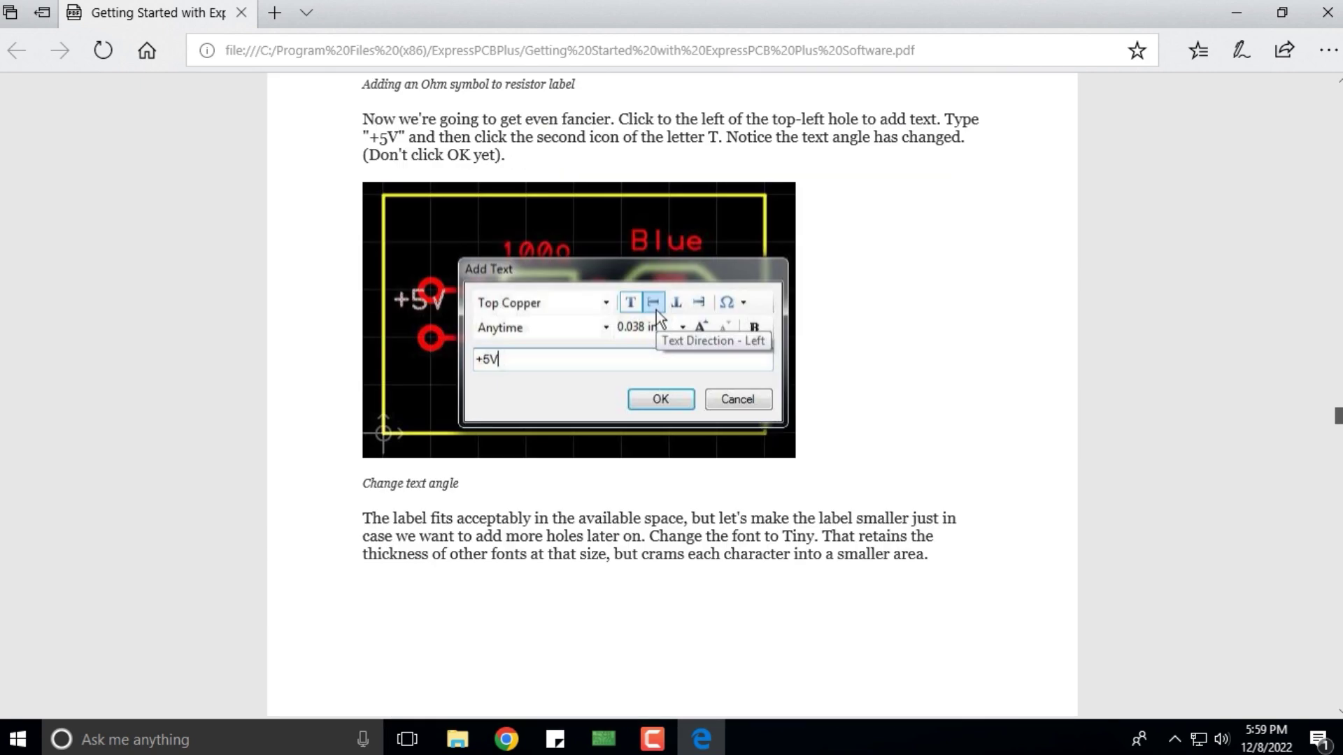
{"action": "scroll", "coordinate": [672, 395], "scroll_direction": "up", "scroll_amount": 5}
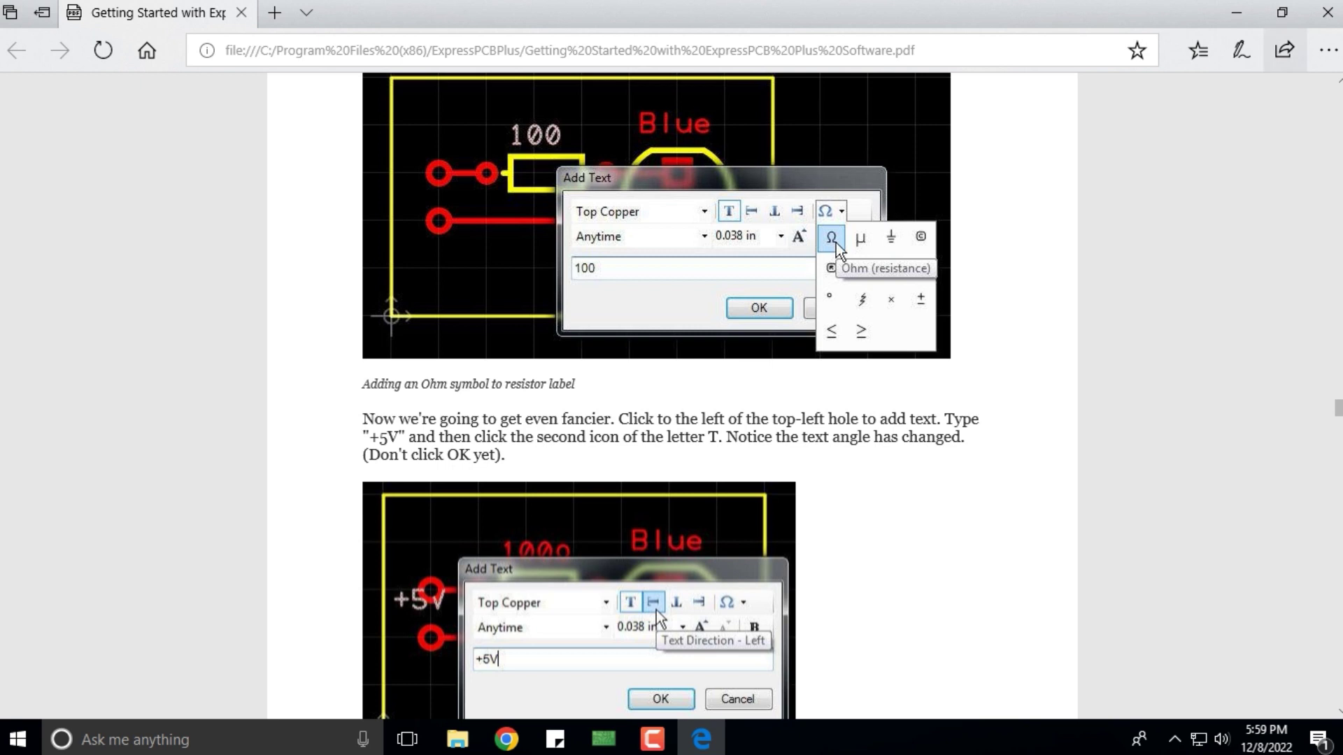
{"action": "left_click", "coordinate": [1327, 12]}
Open the ExpressPCB Plus manual from the help contents and look through its table of contents
{"action": "left_click", "coordinate": [427, 33]}
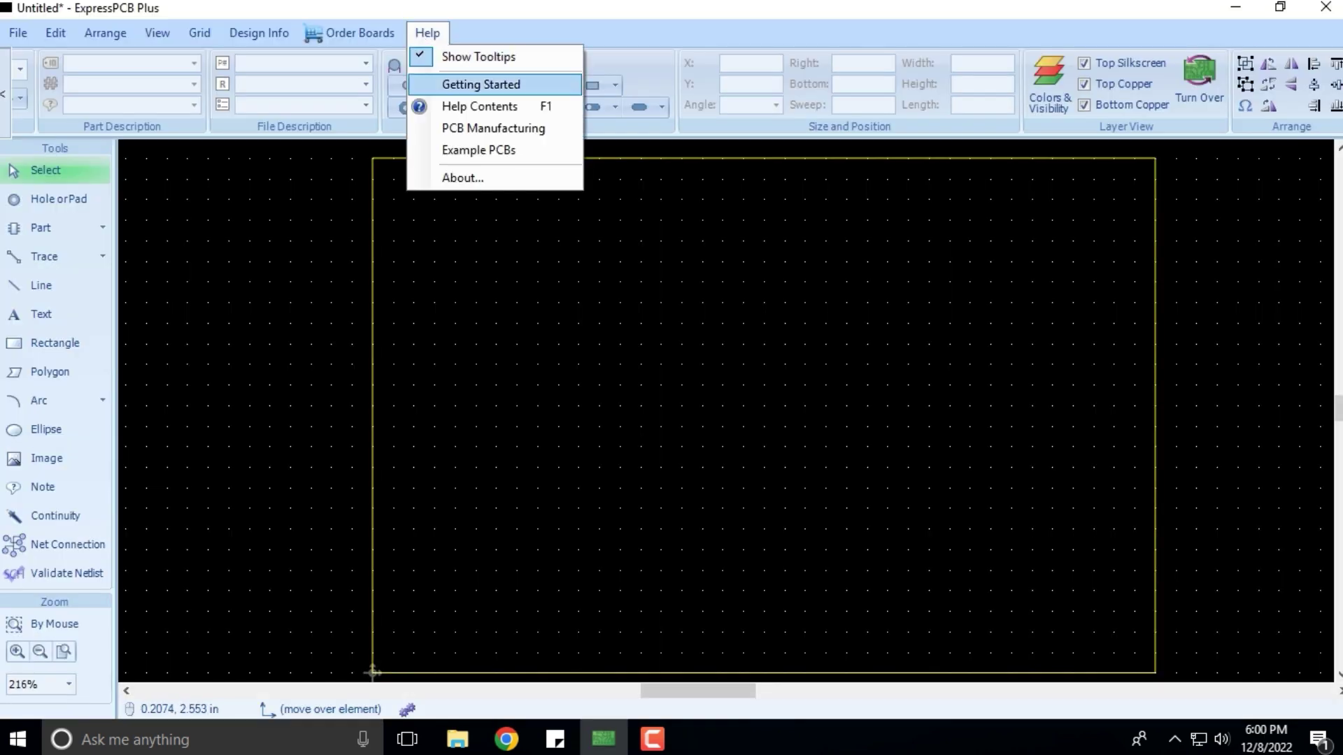
{"action": "left_click", "coordinate": [499, 107]}
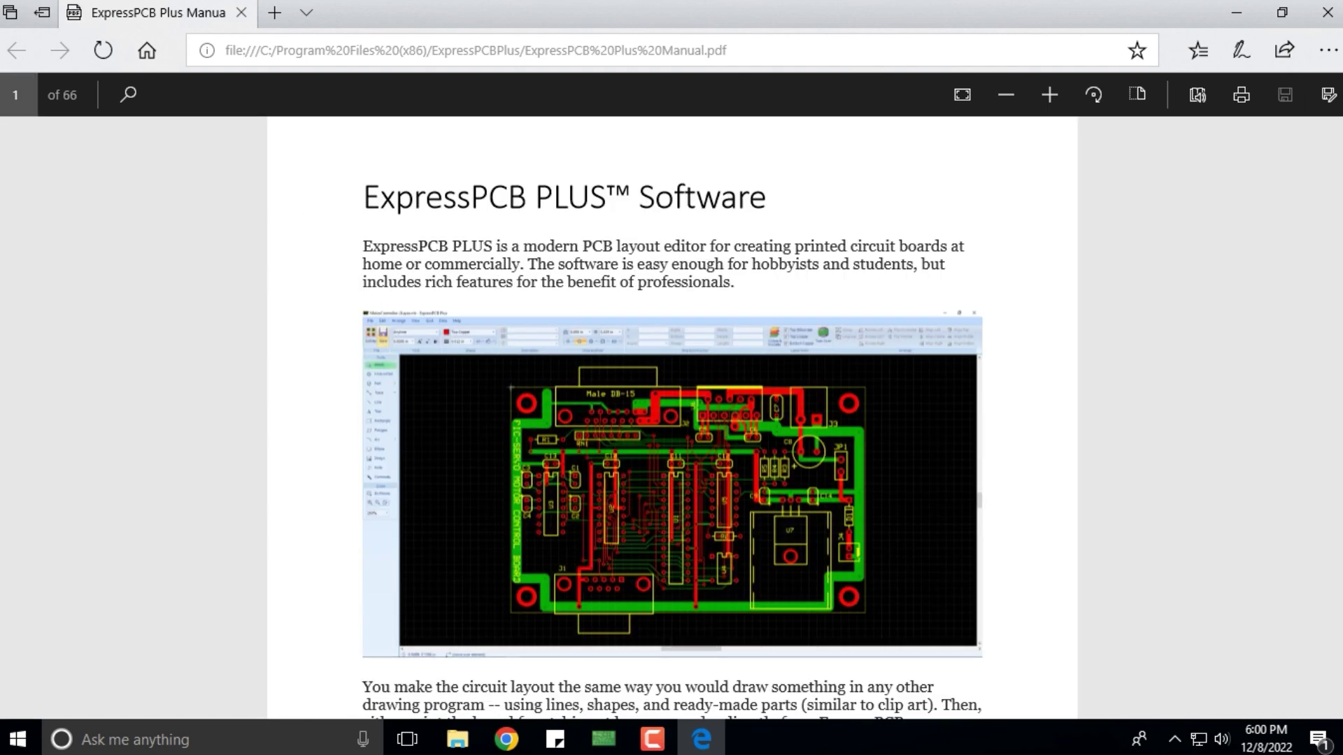
{"action": "scroll", "coordinate": [672, 395], "scroll_direction": "down", "scroll_amount": 15}
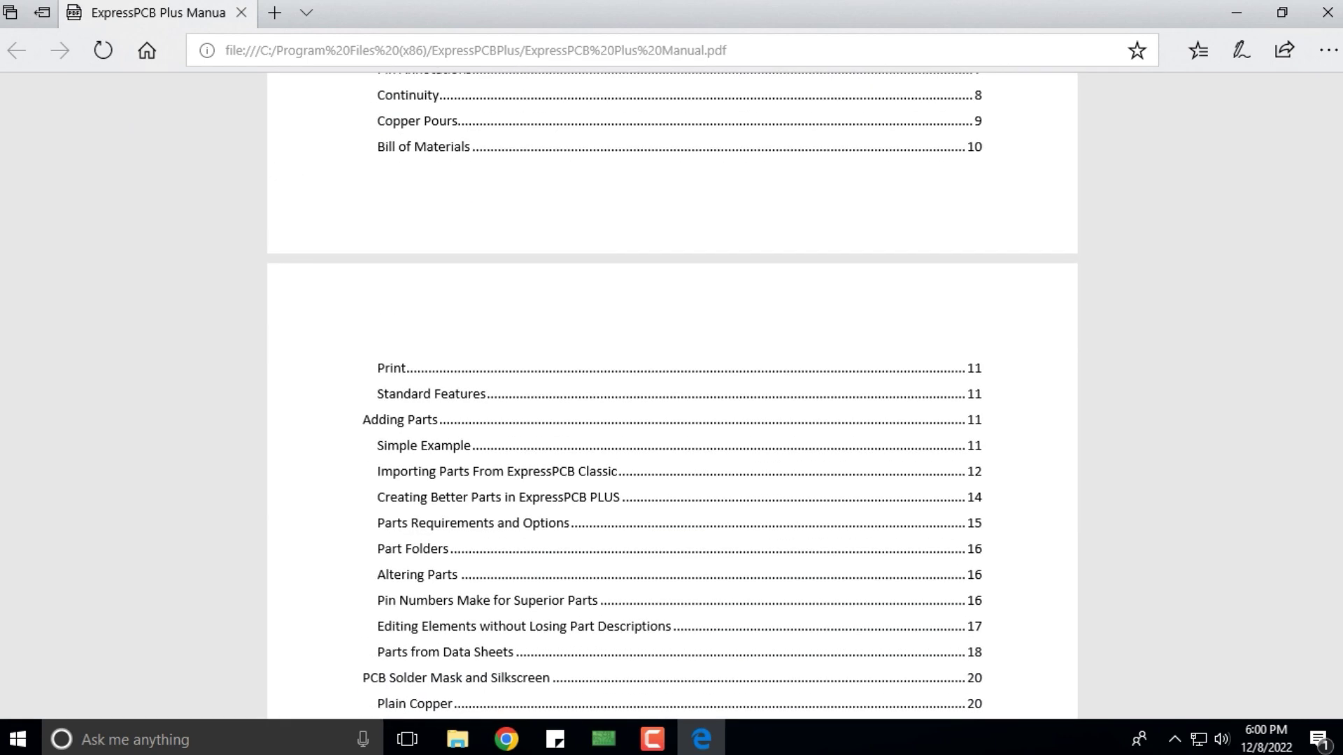
{"action": "scroll", "coordinate": [672, 396], "scroll_direction": "down", "scroll_amount": 10}
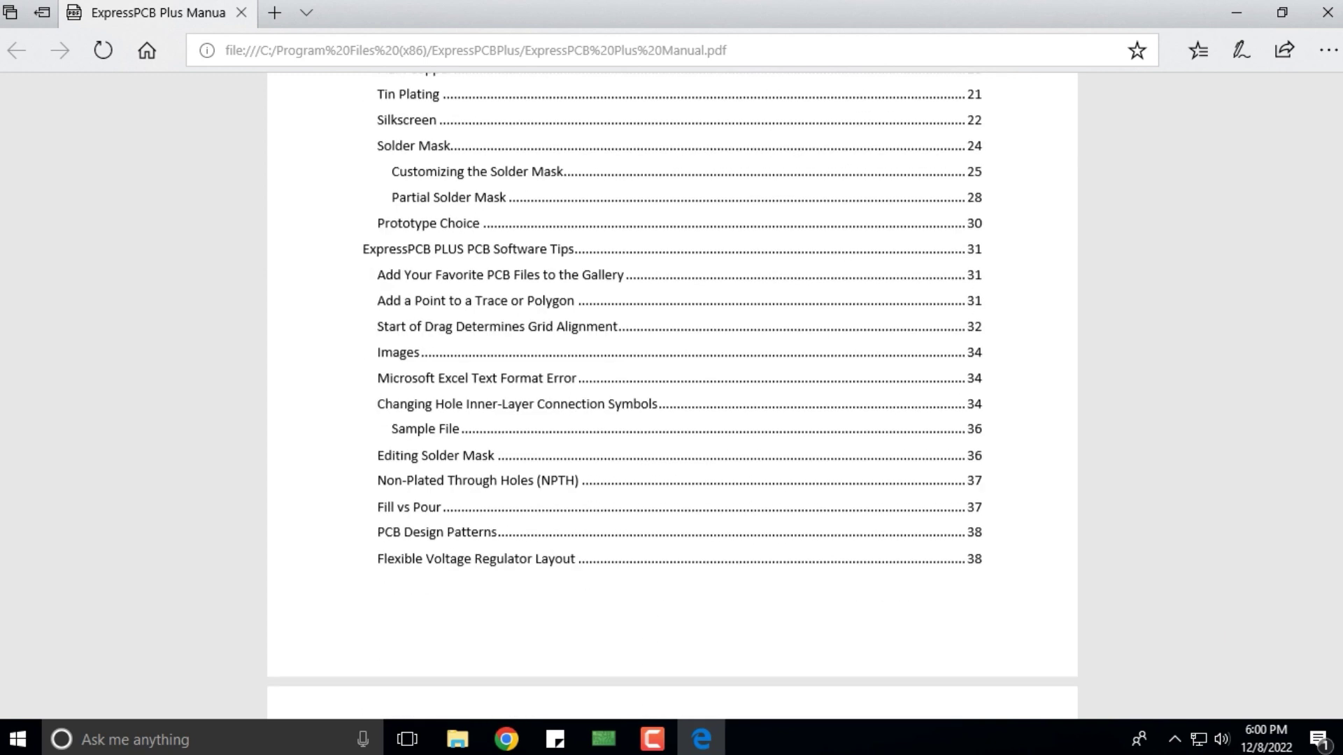
{"action": "scroll", "coordinate": [673, 395], "scroll_direction": "up", "scroll_amount": 20}
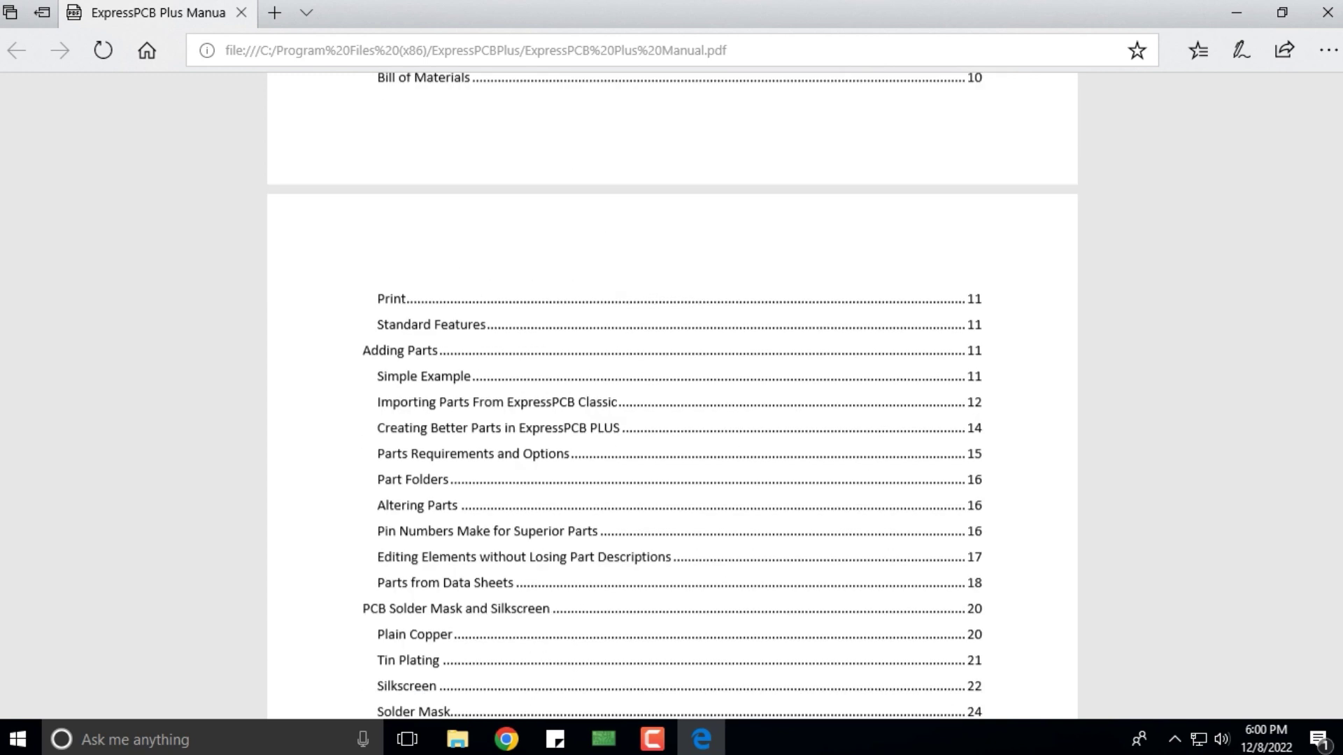
Read the manual's sections on pin annotations, Continuity, Copper Pours and Bill of Materials, and close the manual
{"action": "scroll", "coordinate": [672, 395], "scroll_direction": "down", "scroll_amount": 5}
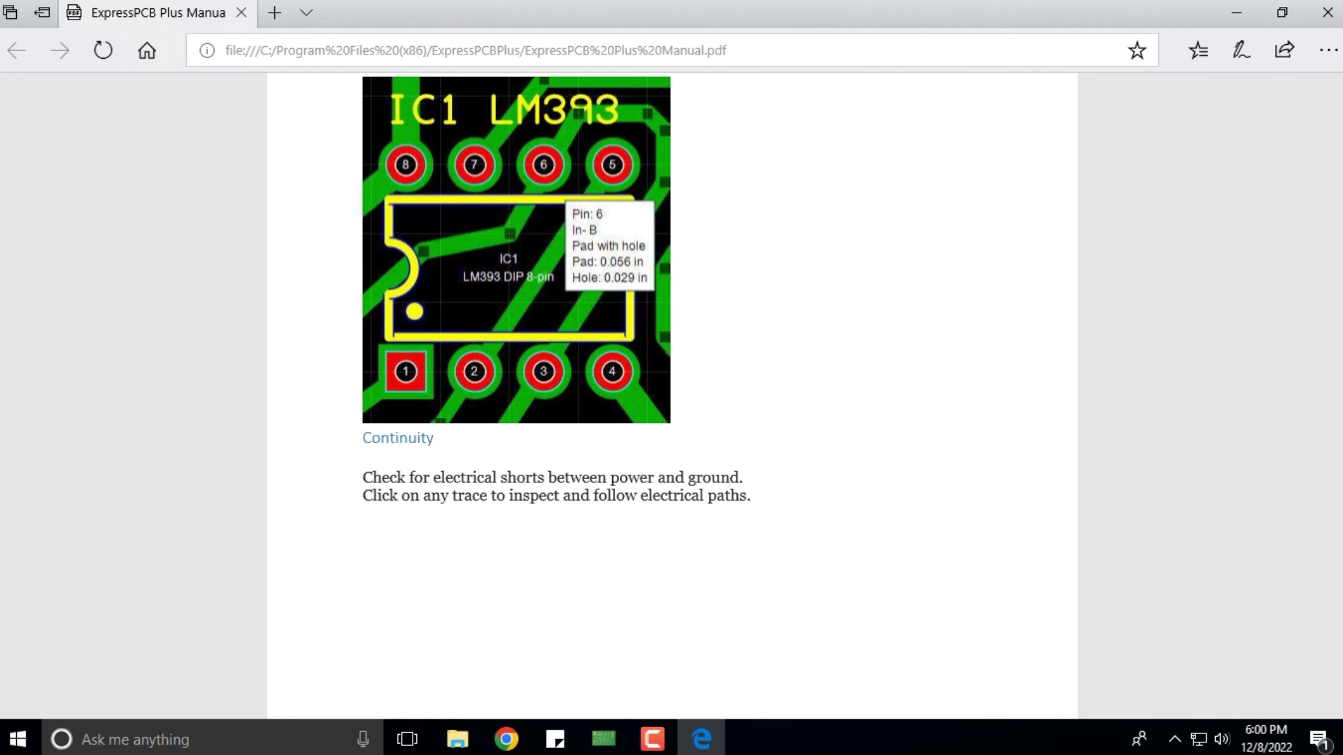
{"action": "scroll", "coordinate": [672, 395], "scroll_direction": "up", "scroll_amount": 2}
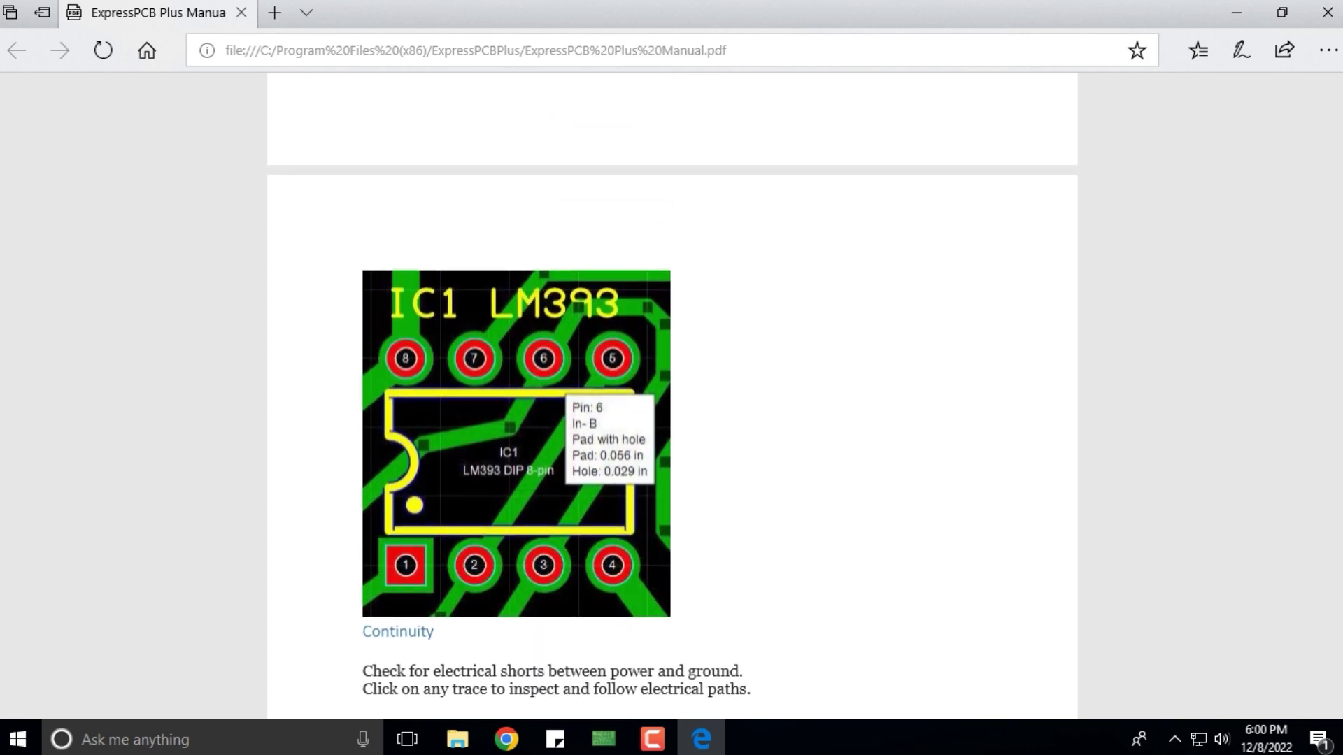
{"action": "scroll", "coordinate": [671, 395], "scroll_direction": "down", "scroll_amount": 7}
{"action": "scroll", "coordinate": [653, 220], "scroll_direction": "down", "scroll_amount": 8}
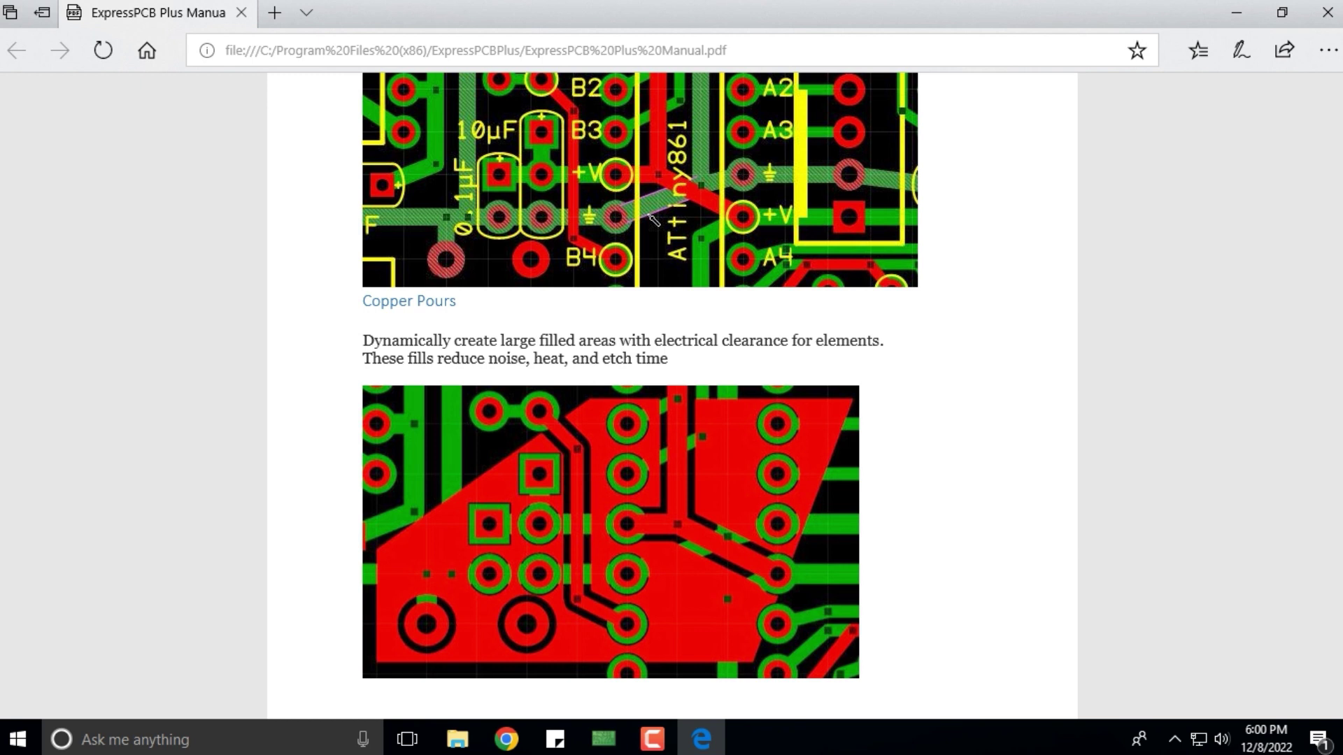
{"action": "scroll", "coordinate": [671, 392], "scroll_direction": "down", "scroll_amount": 8}
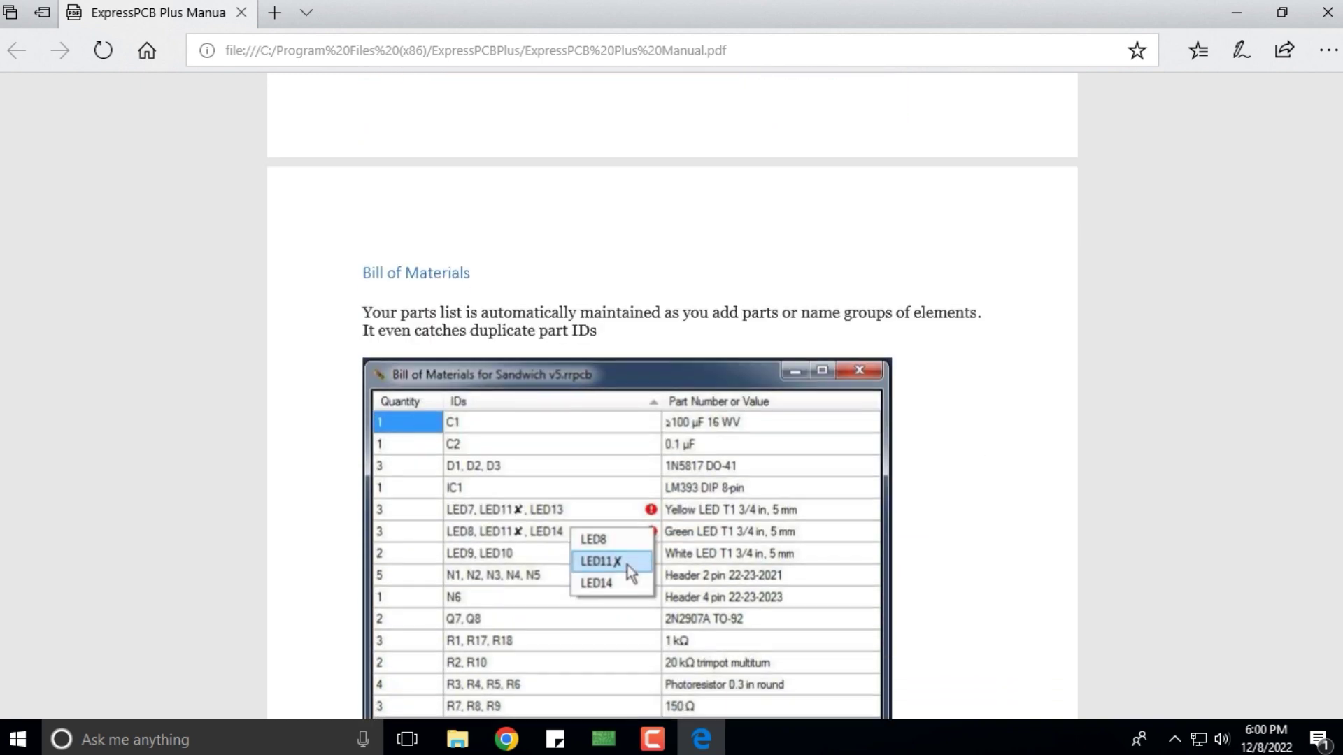
{"action": "scroll", "coordinate": [672, 395], "scroll_direction": "down", "scroll_amount": 2}
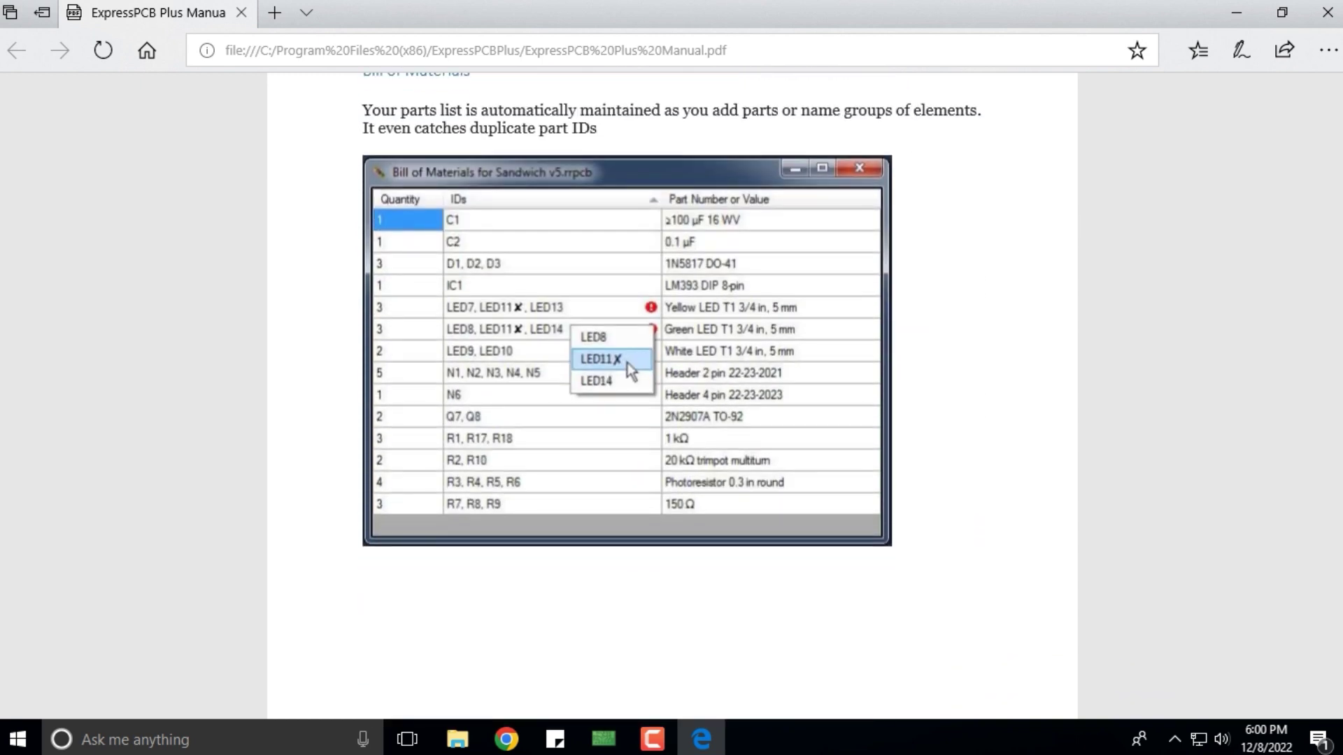
{"action": "scroll", "coordinate": [672, 395], "scroll_direction": "up", "scroll_amount": 1}
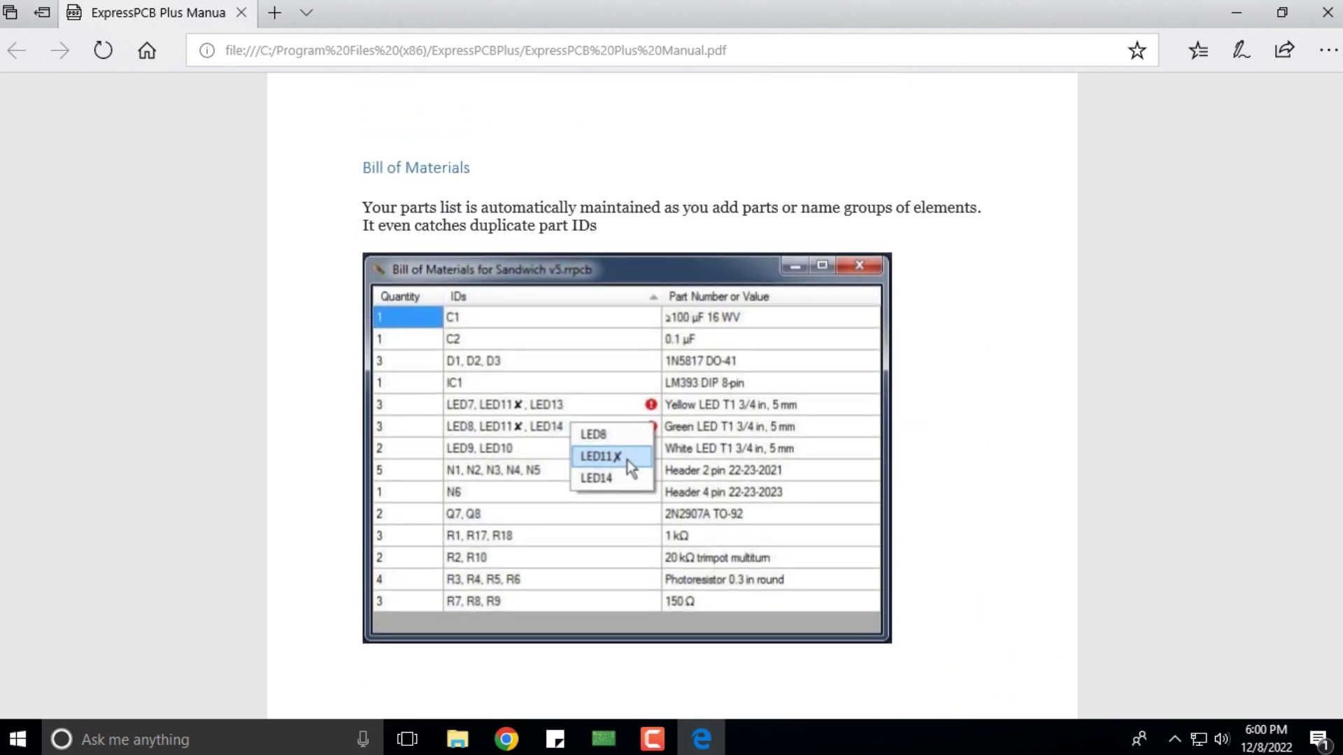
{"action": "left_click", "coordinate": [1327, 12]}
View the program's version and license agreement information, and close it
{"action": "left_click", "coordinate": [428, 32]}
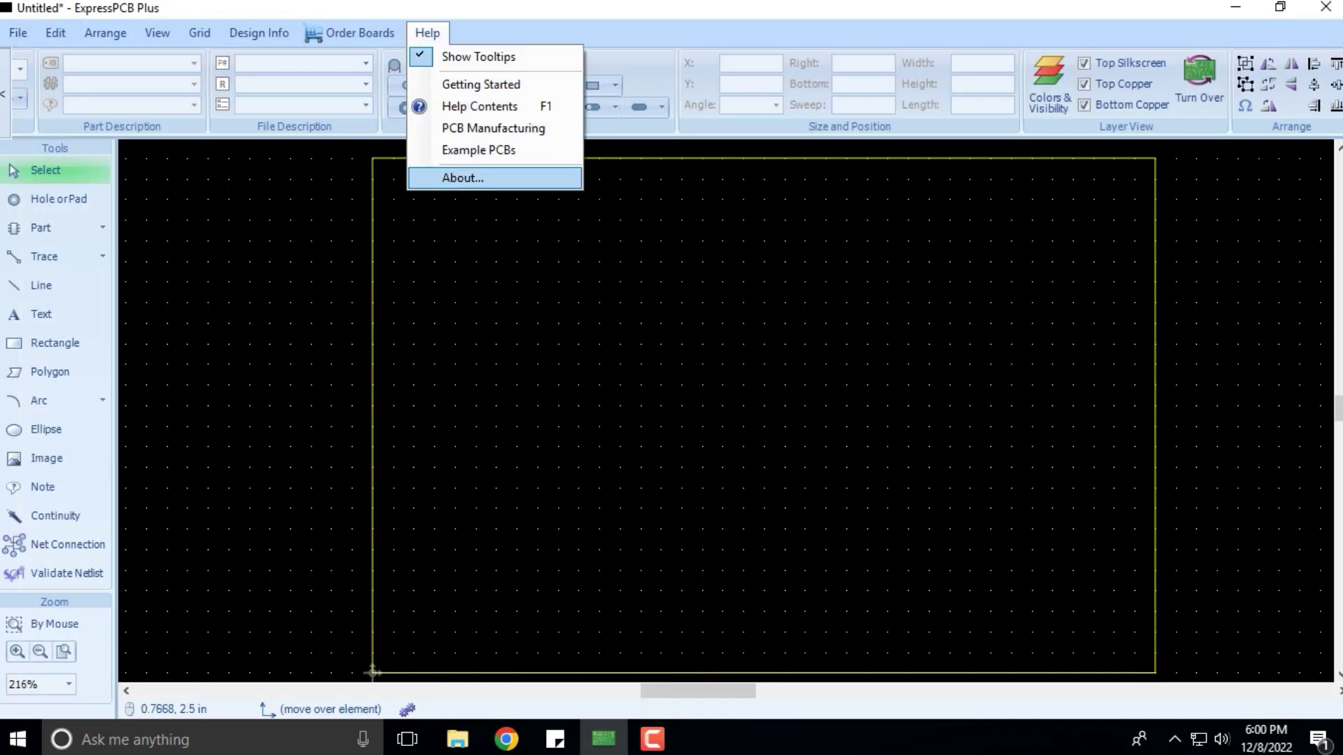
{"action": "left_click", "coordinate": [463, 178]}
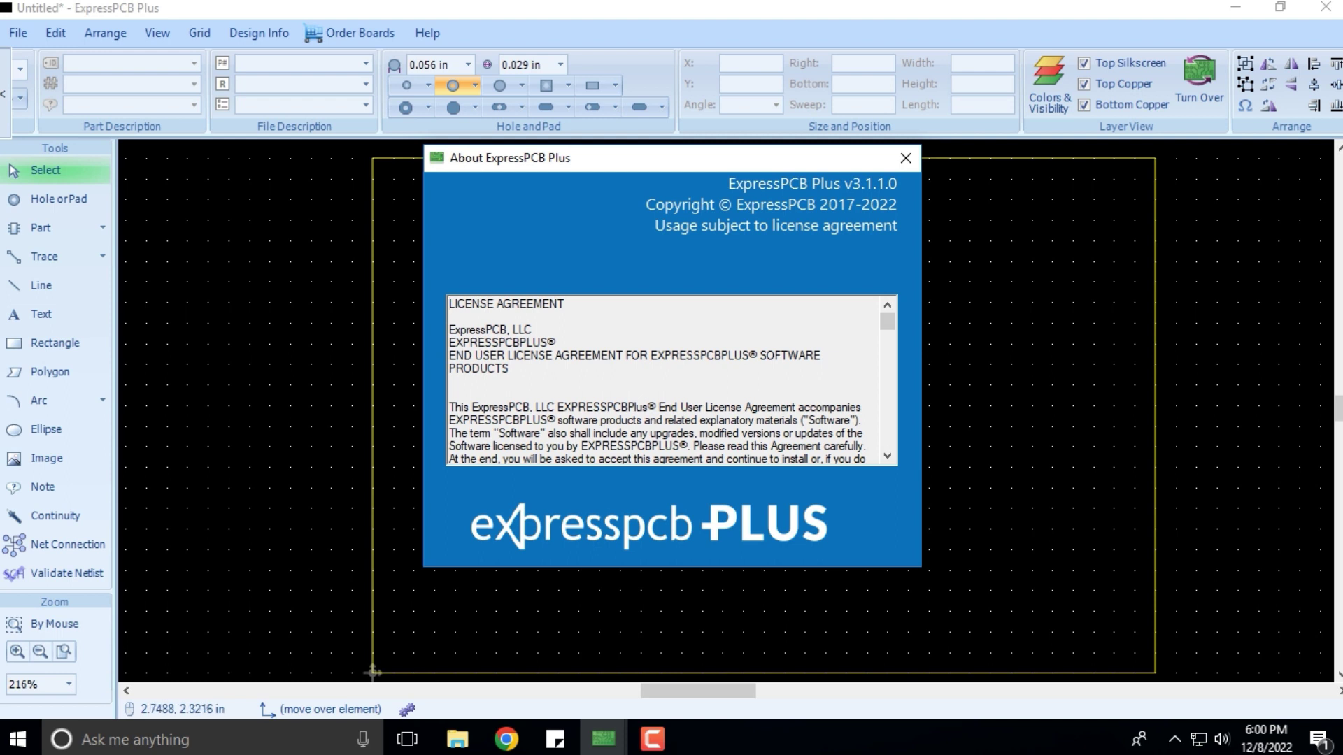
{"action": "left_click", "coordinate": [906, 158]}
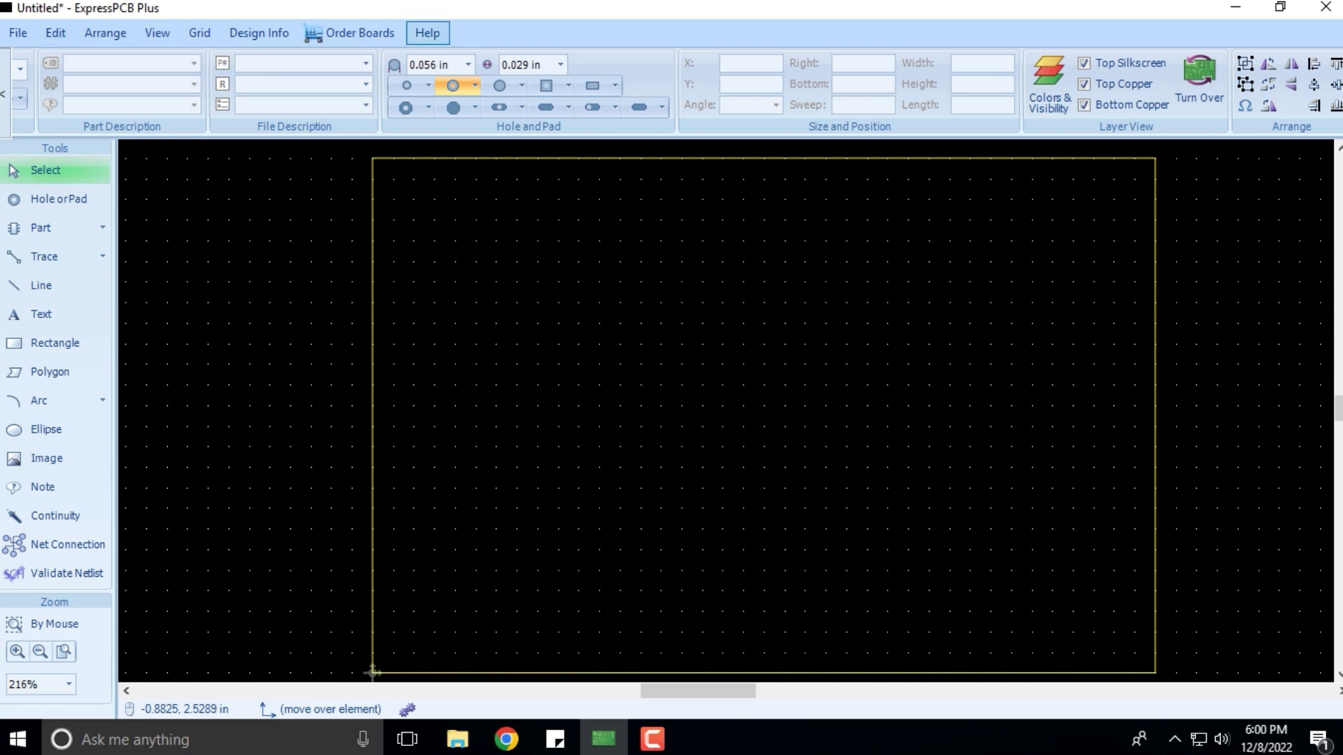
Open the PCB Manufacturing web page in Microsoft Edge, compare the StandardPlus, Standard MiniBoardPlus, MiniBoardPlus and ProtoPlus services, and close the page
{"action": "left_click", "coordinate": [427, 33]}
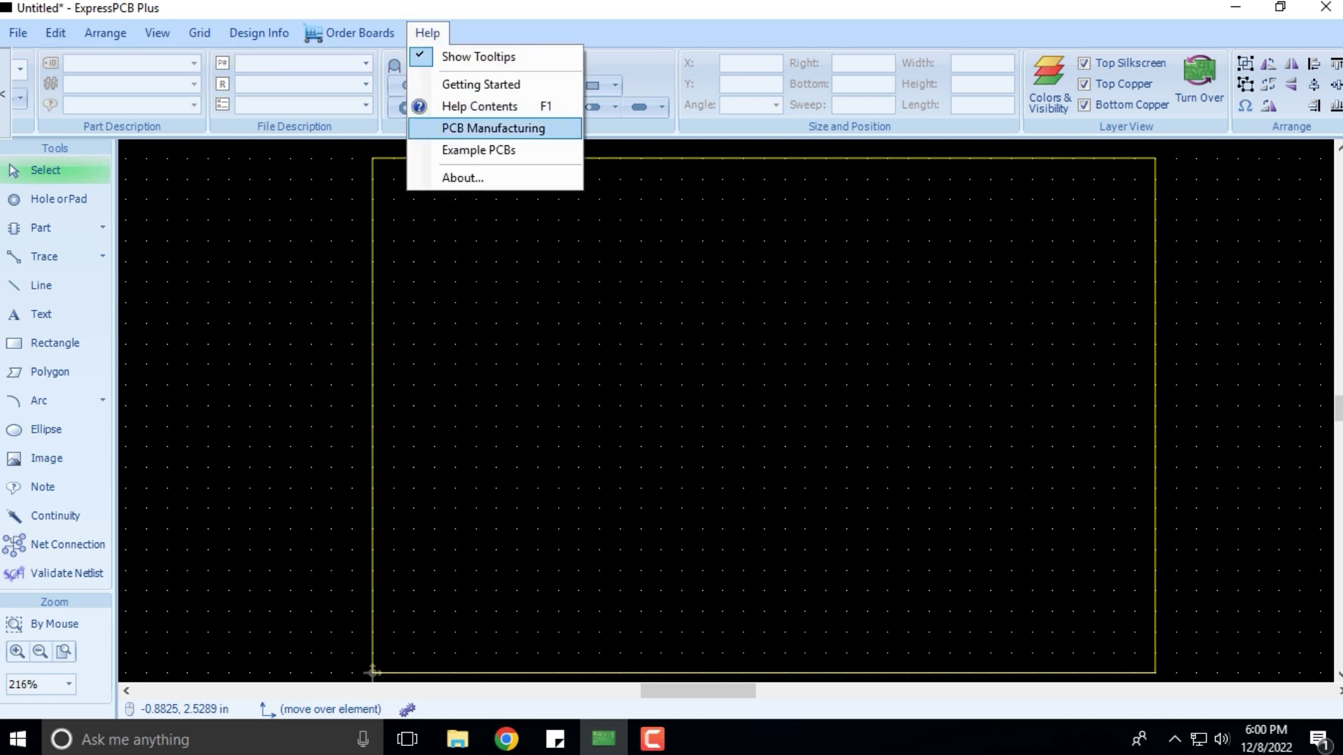
{"action": "key", "text": "Return"}
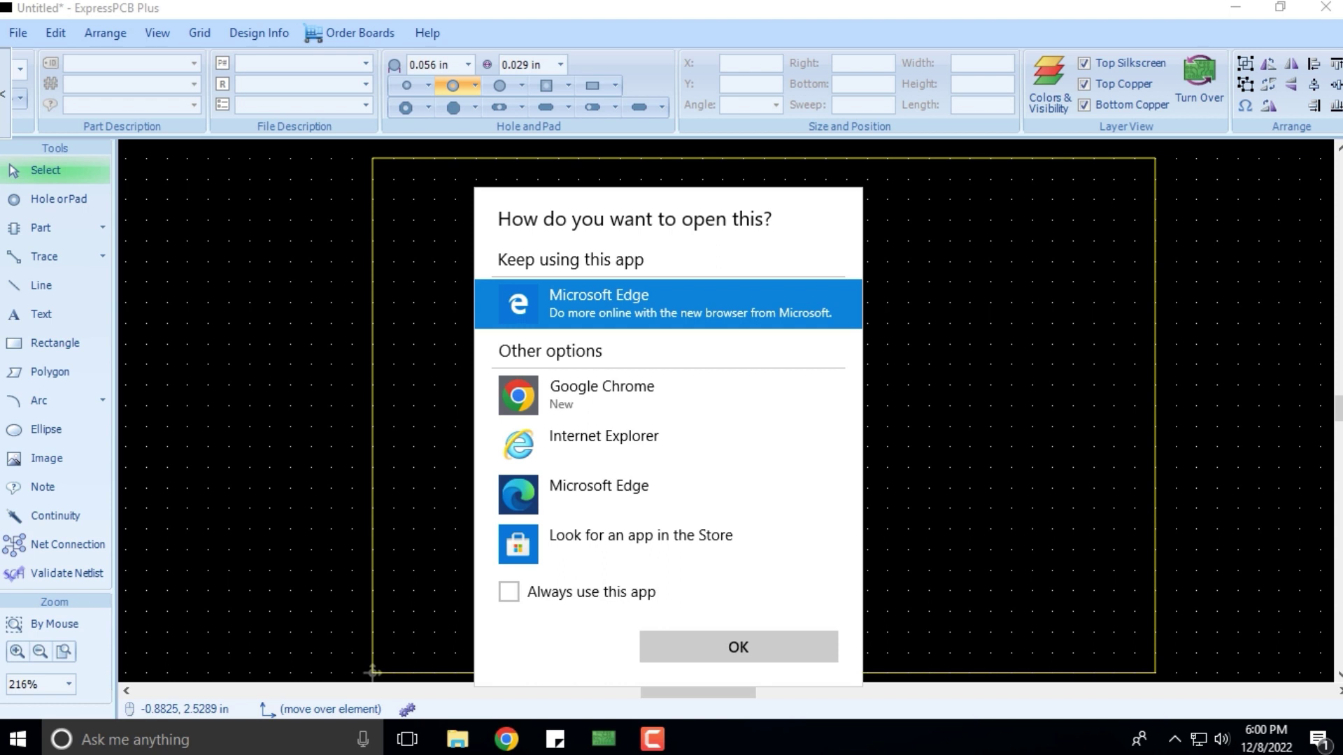
{"action": "left_click", "coordinate": [725, 640]}
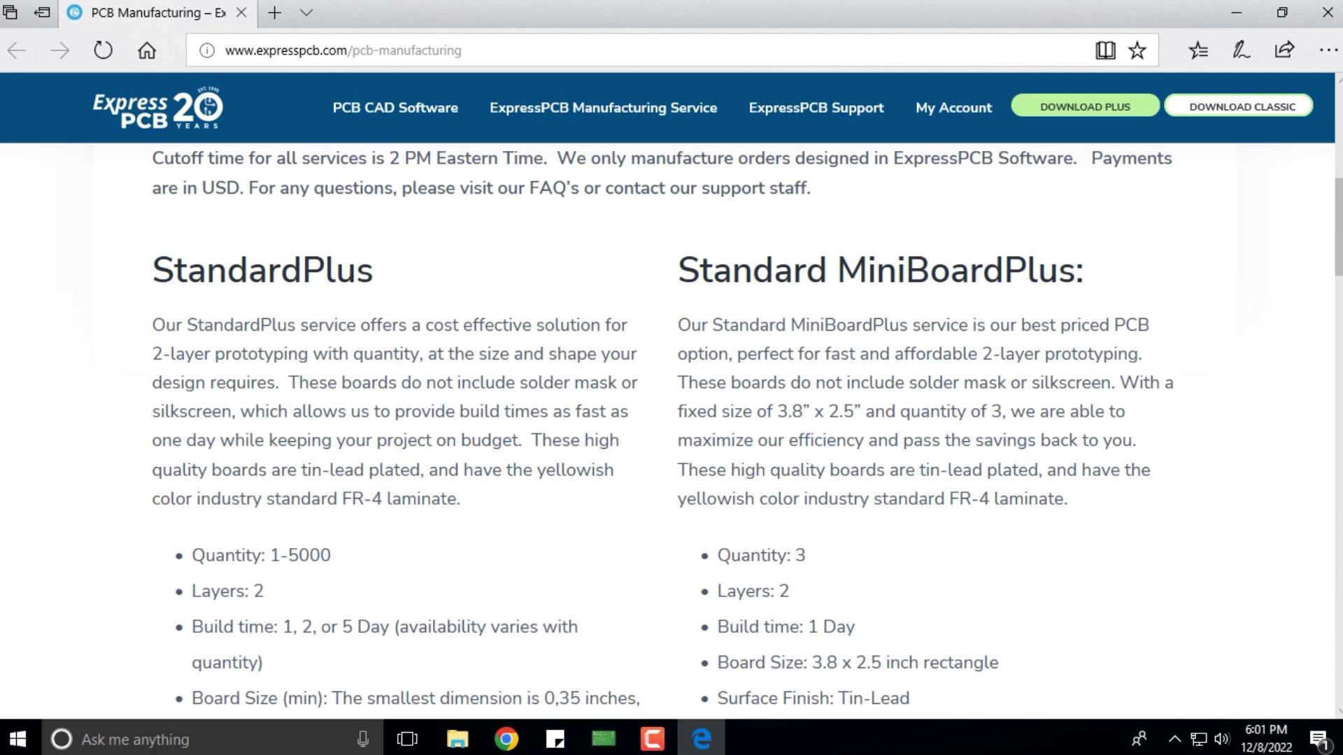
{"action": "scroll", "coordinate": [671, 419], "scroll_direction": "down", "scroll_amount": 10}
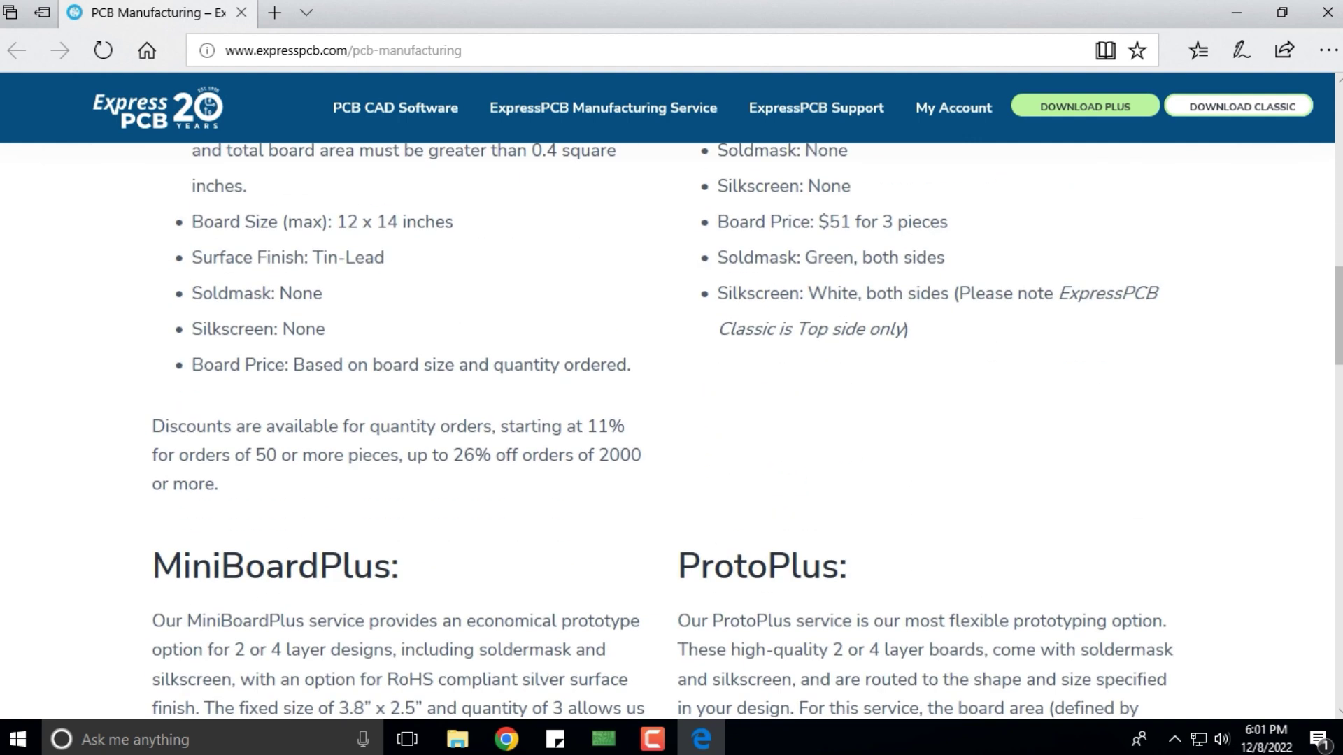
{"action": "scroll", "coordinate": [672, 420], "scroll_direction": "down", "scroll_amount": 3}
{"action": "scroll", "coordinate": [671, 419], "scroll_direction": "up", "scroll_amount": 4}
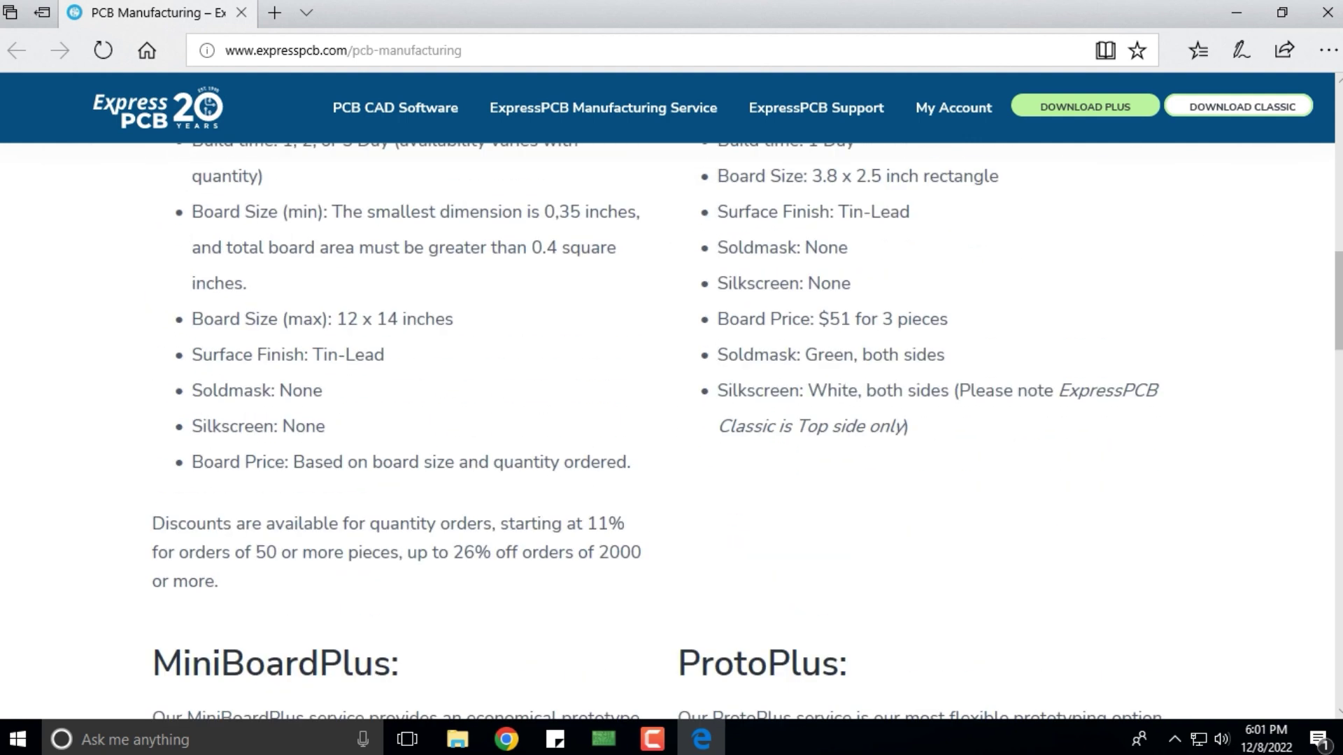
{"action": "scroll", "coordinate": [672, 420], "scroll_direction": "down", "scroll_amount": 7}
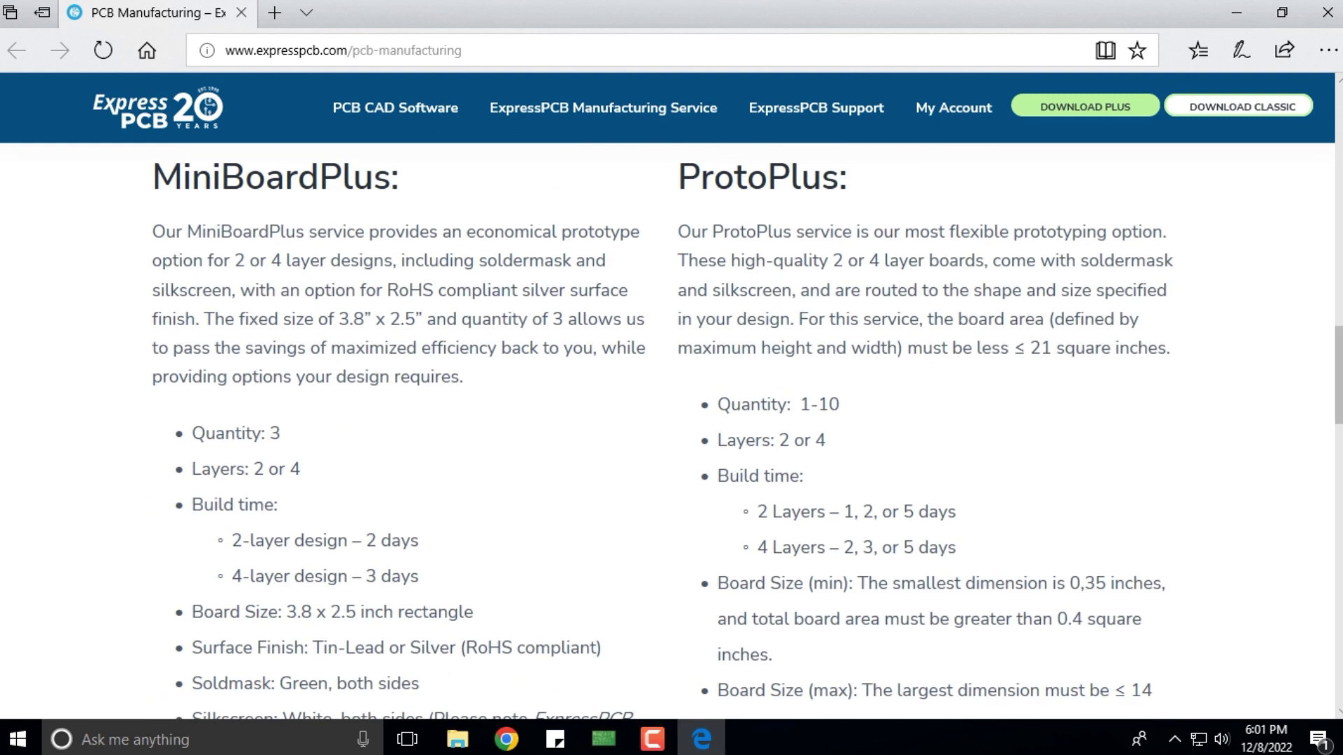
{"action": "scroll", "coordinate": [672, 431], "scroll_direction": "down", "scroll_amount": 15}
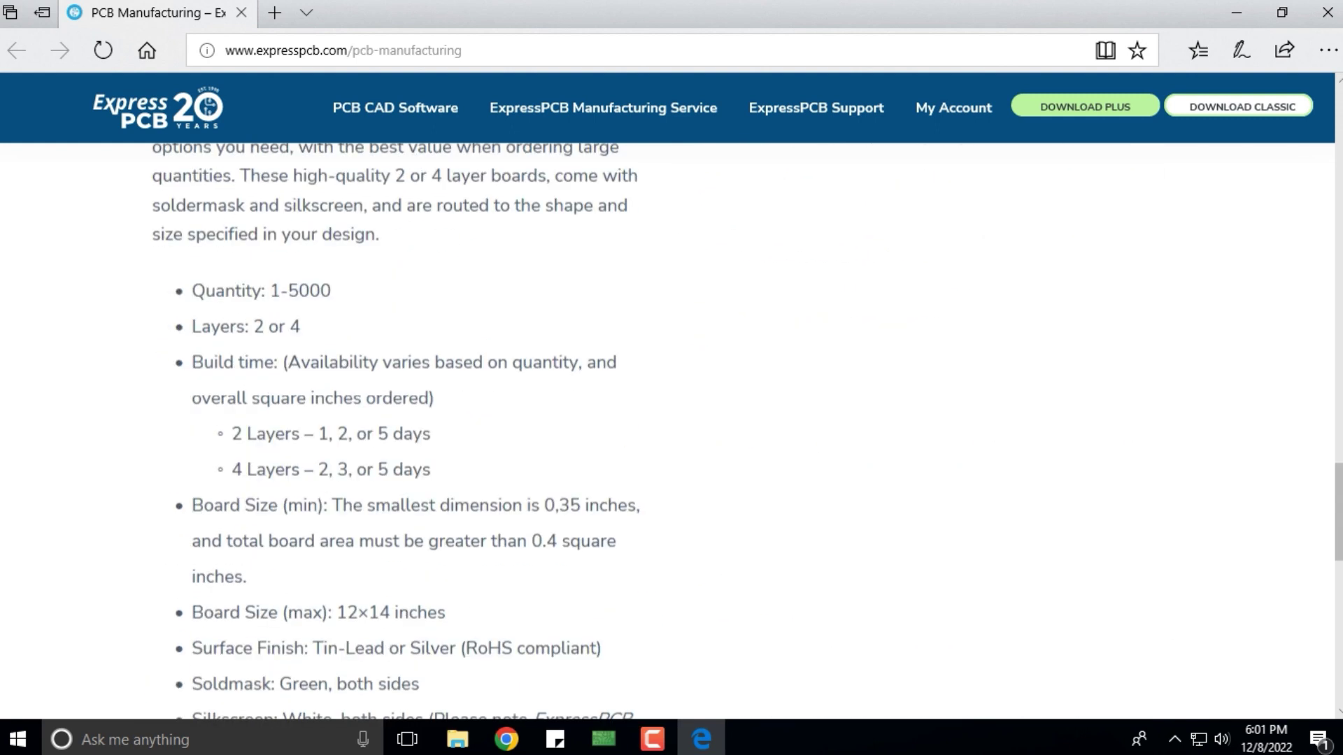
{"action": "scroll", "coordinate": [671, 420], "scroll_direction": "up", "scroll_amount": 20}
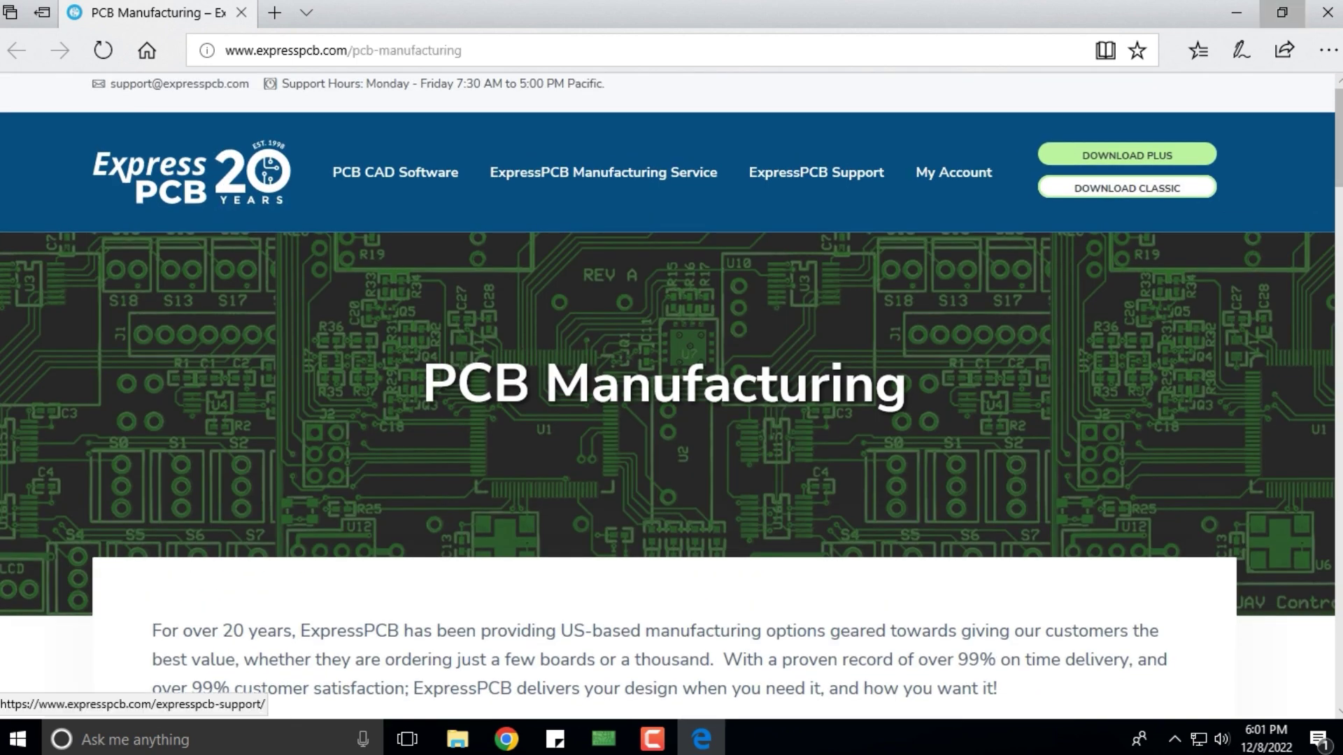
{"action": "left_click", "coordinate": [1326, 12]}
Open the folder of example PCBs supplied with the program
{"action": "left_click", "coordinate": [427, 33]}
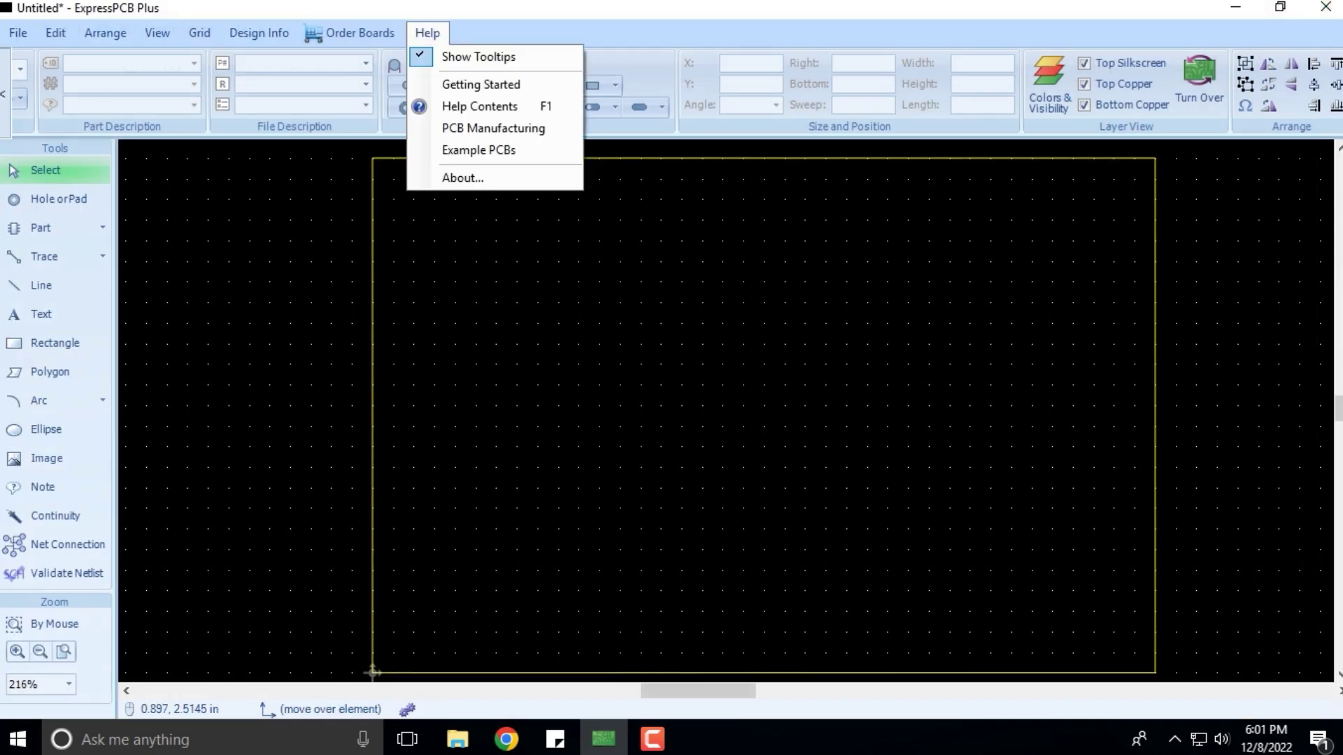
{"action": "left_click", "coordinate": [478, 150]}
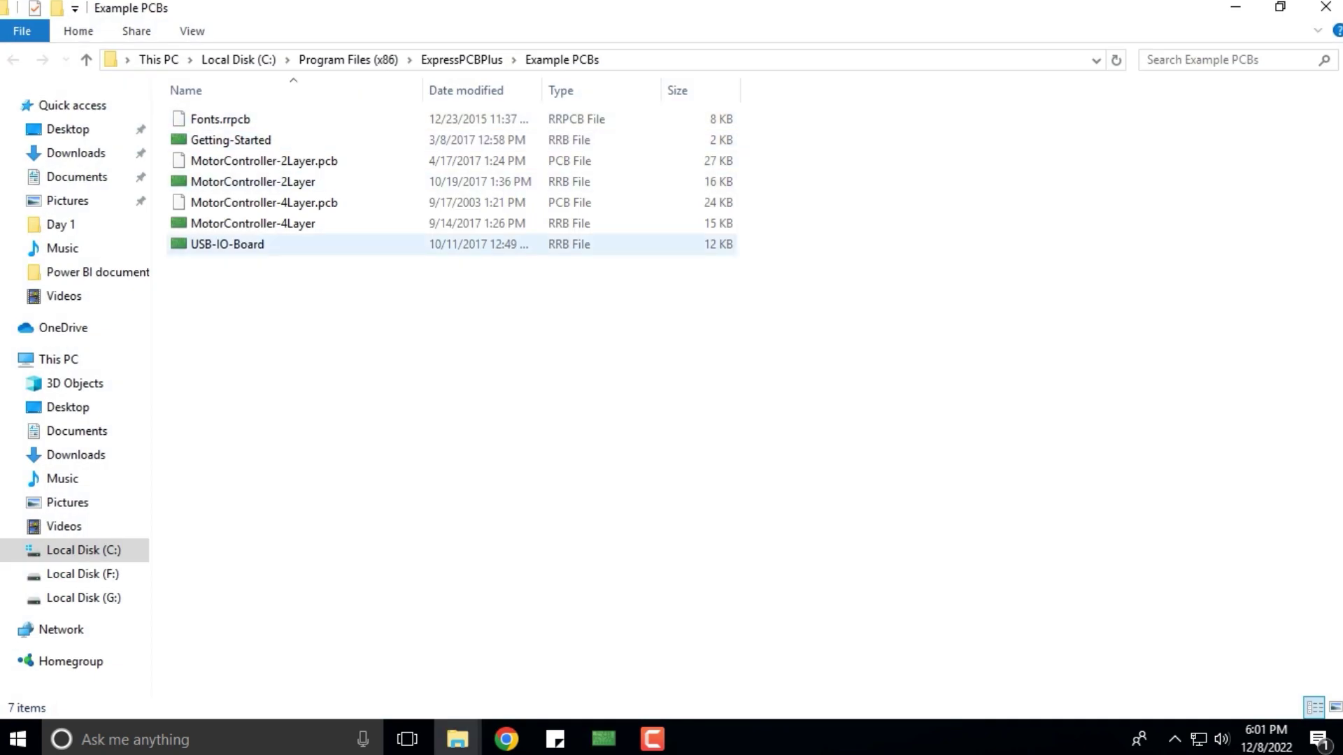
Open the USB-IO-Board example file and switch to its ExpressPCB Plus window to view the board
{"action": "left_click", "coordinate": [227, 244]}
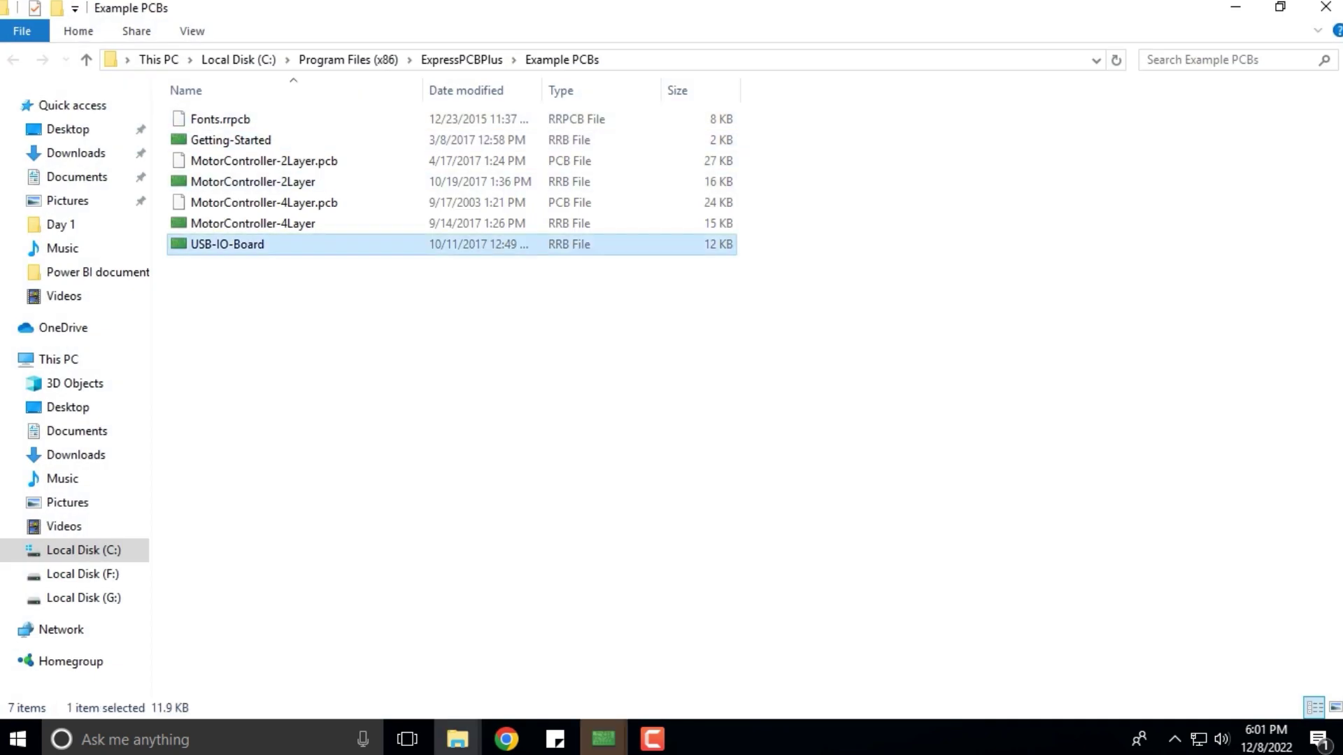
{"action": "left_click", "coordinate": [604, 739]}
{"action": "left_click", "coordinate": [711, 664]}
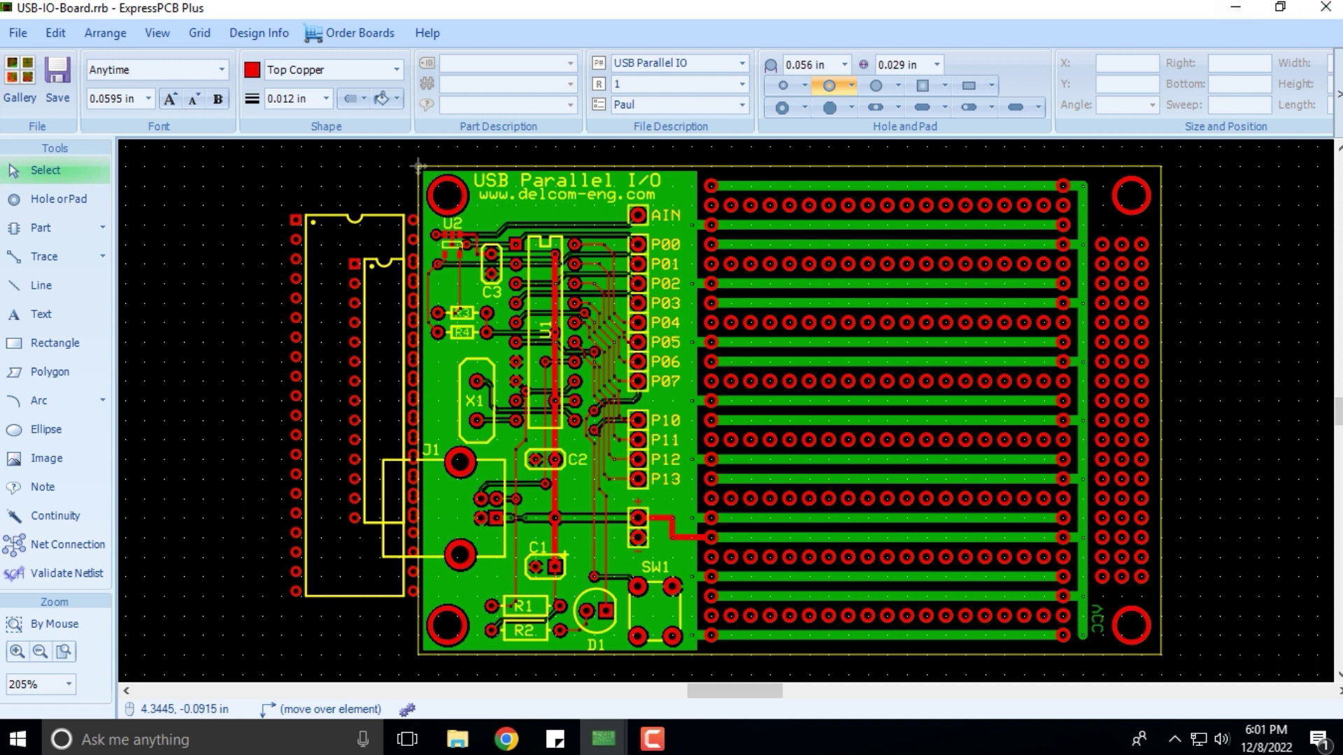
Reopen the folder of example PCBs from the program's help resources, and switch back to the untitled board in ExpressPCB Plus
{"action": "left_click", "coordinate": [428, 33]}
{"action": "left_click", "coordinate": [478, 149]}
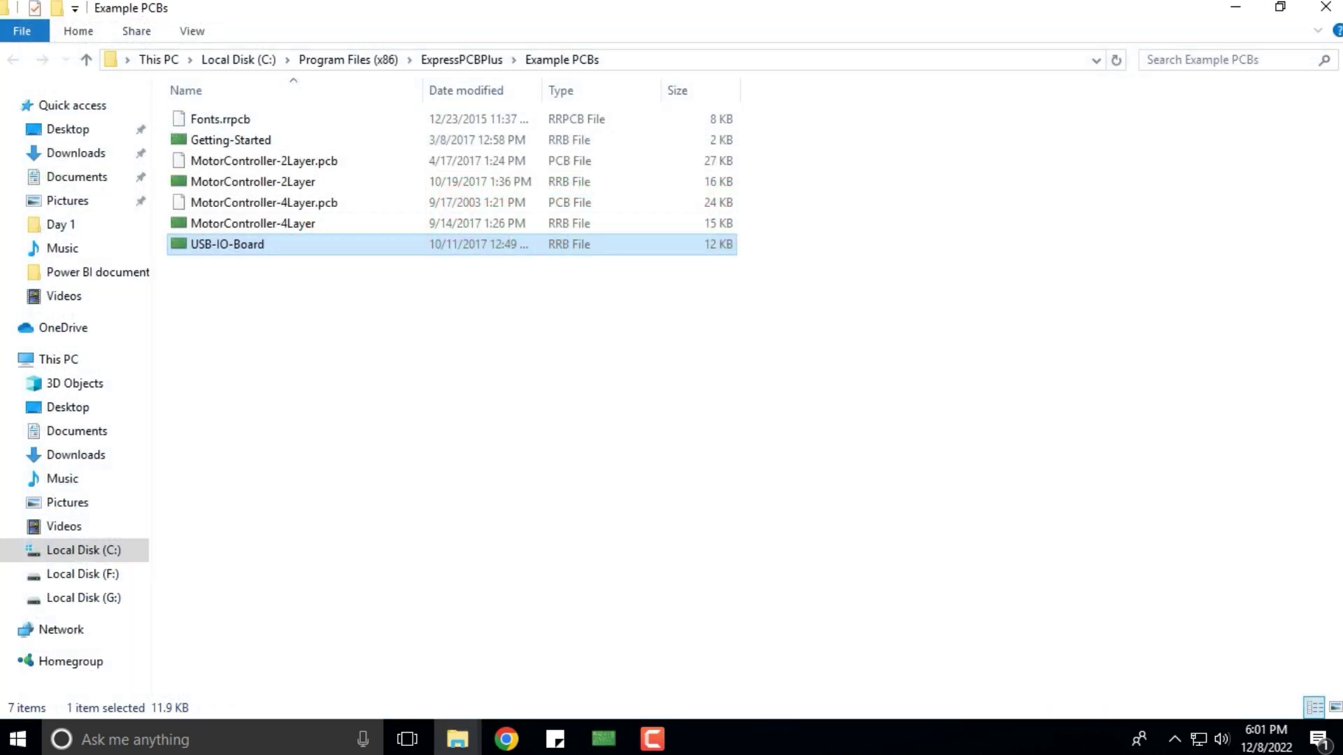
{"action": "left_click", "coordinate": [603, 739]}
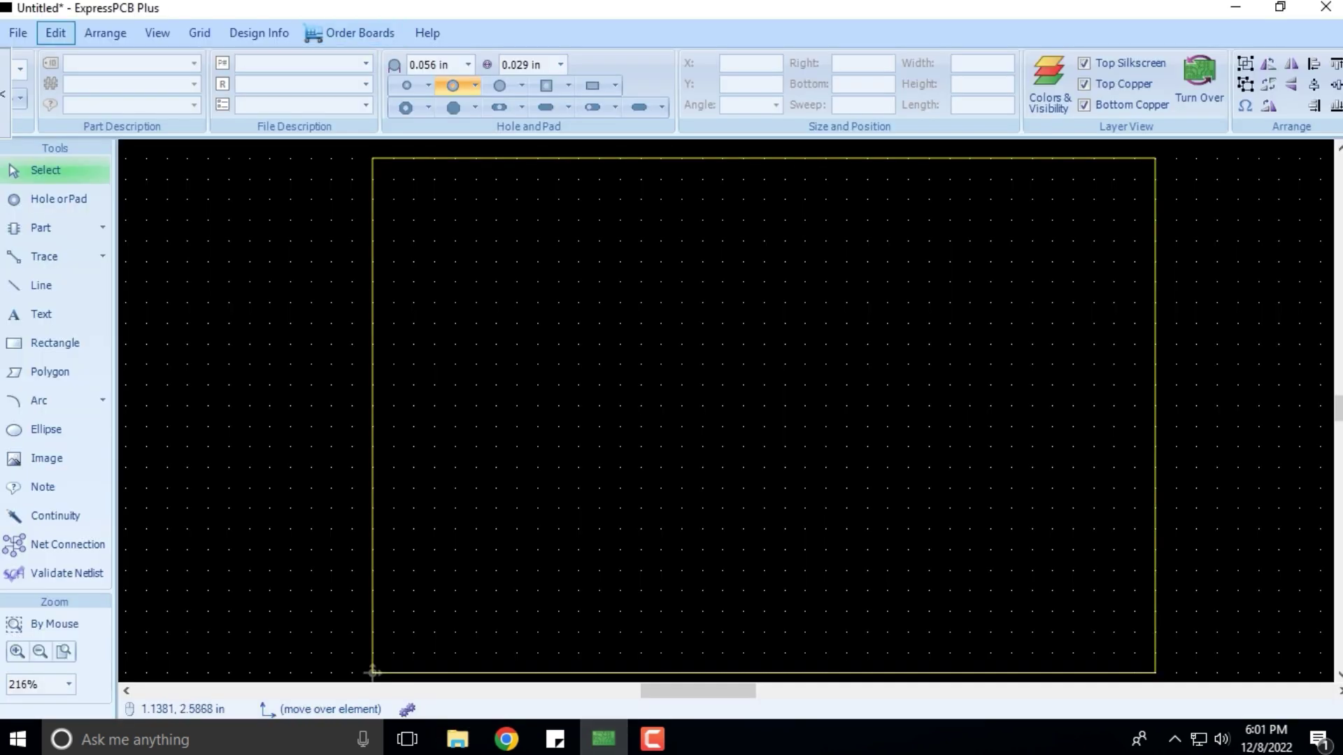
{"action": "left_click", "coordinate": [105, 33]}
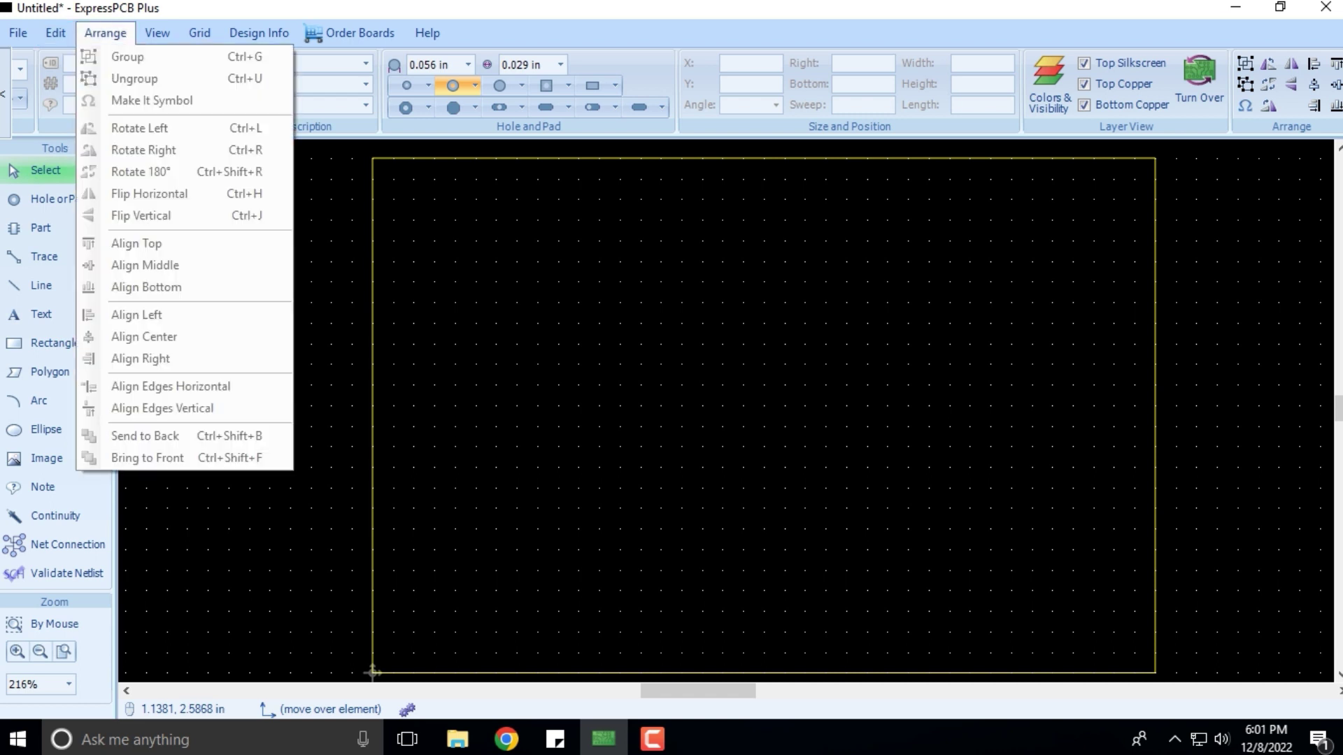
{"action": "mouse_move", "coordinate": [158, 32]}
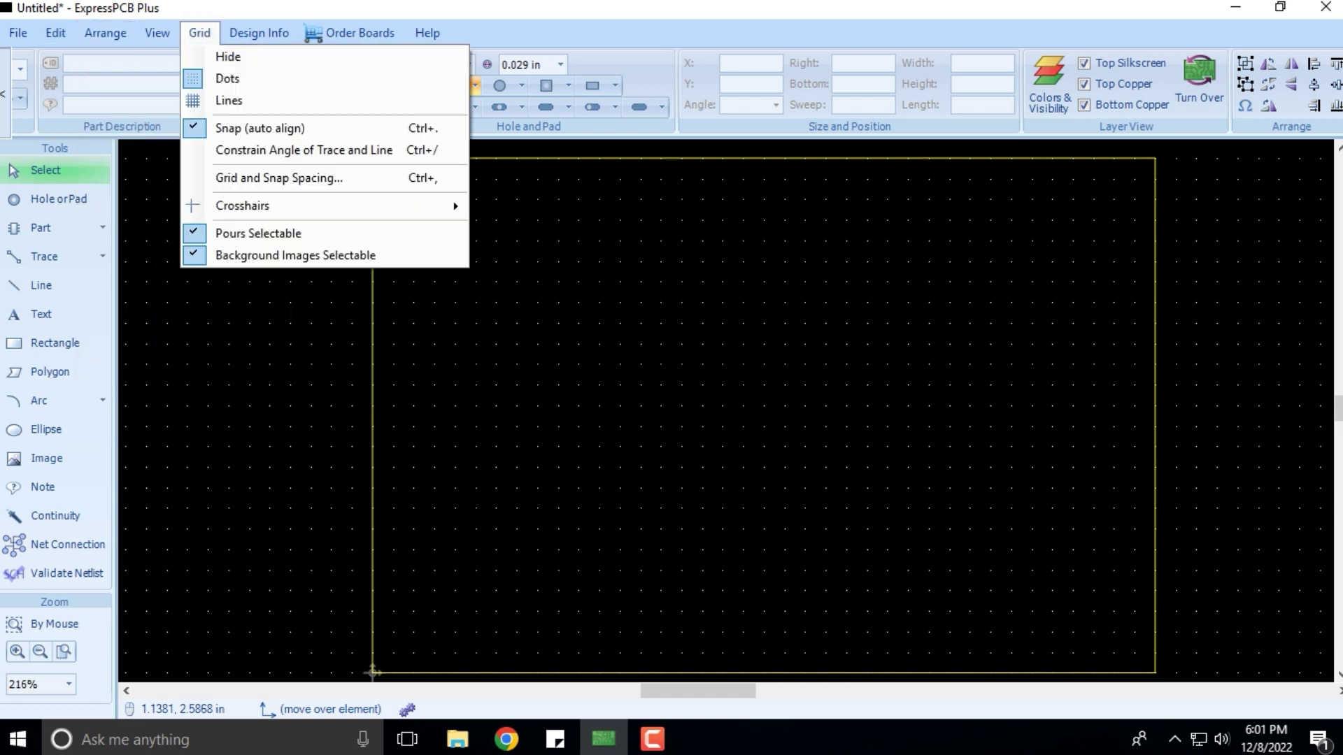
{"action": "mouse_move", "coordinate": [259, 33]}
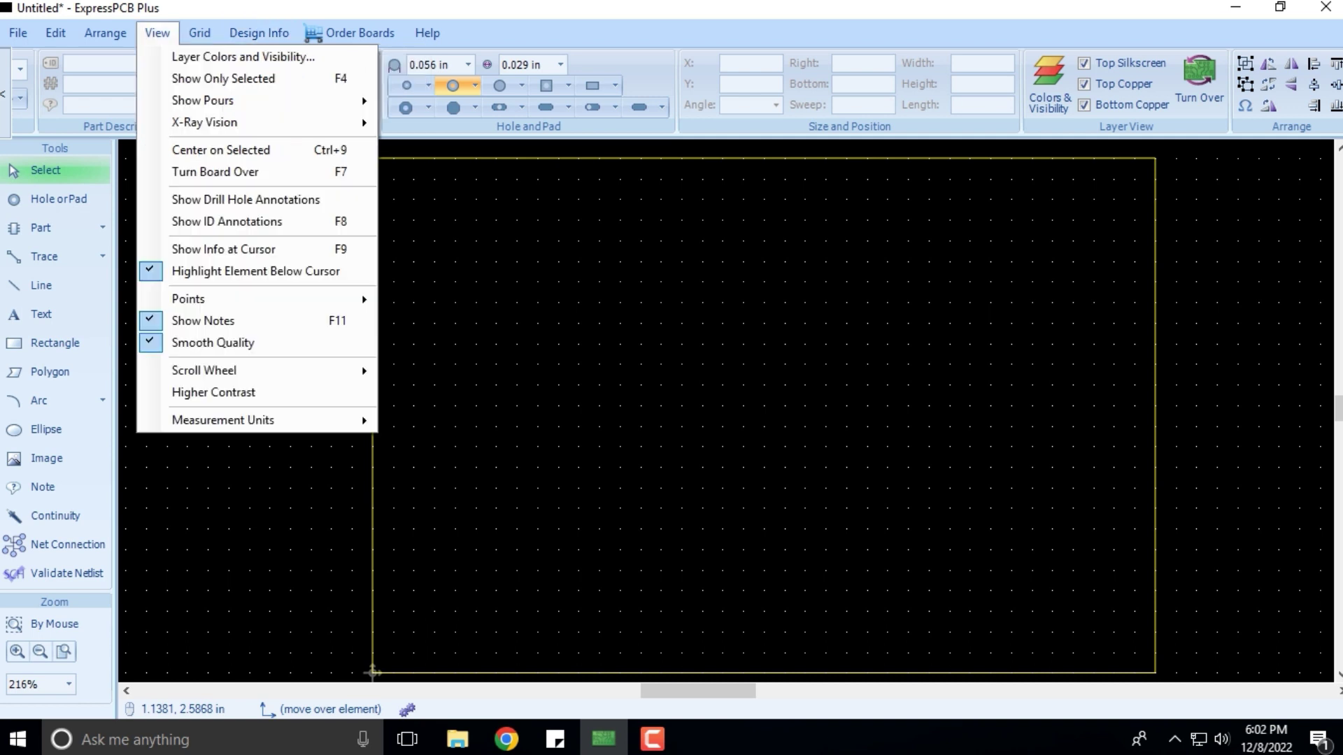
{"action": "mouse_move", "coordinate": [105, 33]}
{"action": "key", "text": "Escape"}
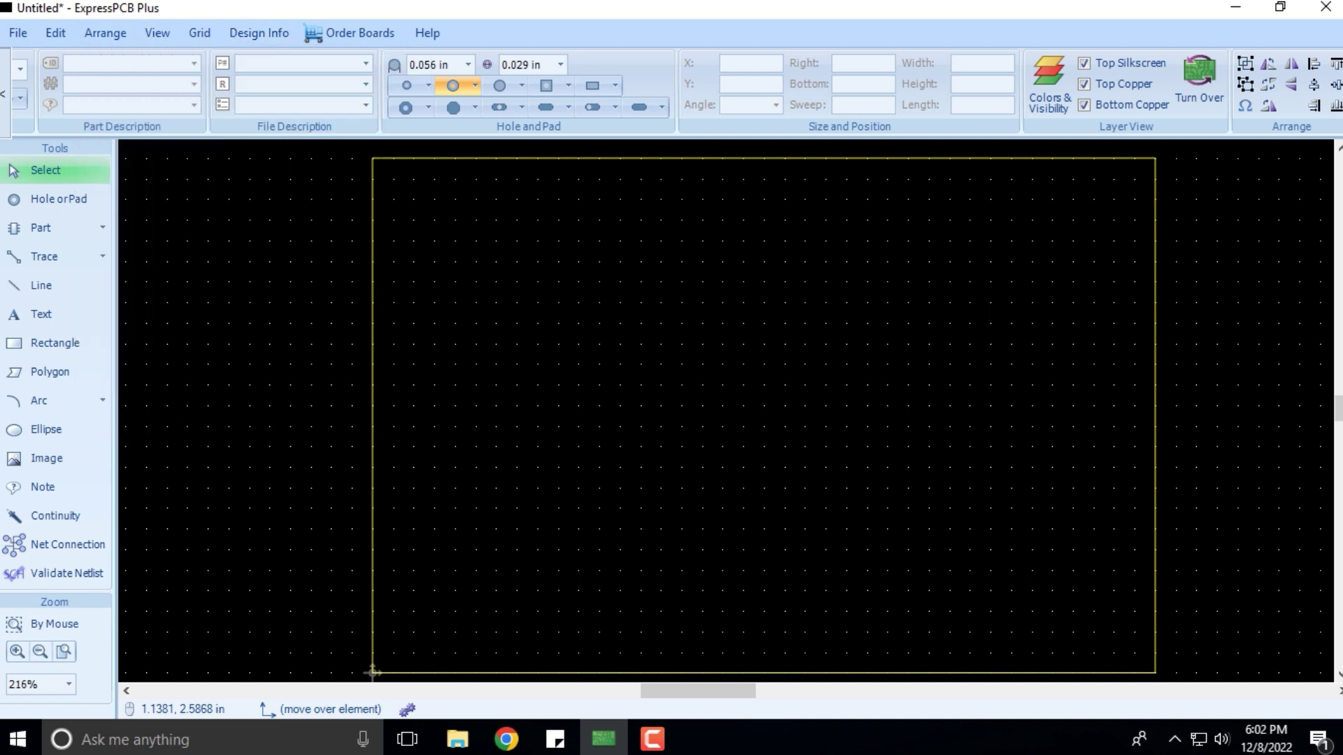